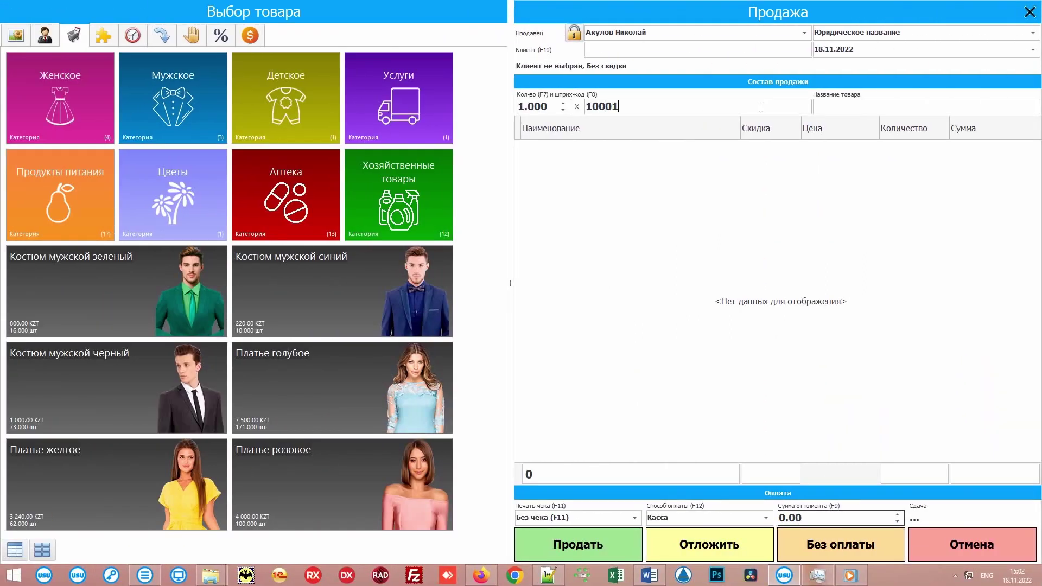
# Add products 10001, 10002, 10005 and 10006 to the sale by barcode and complete the sale.
pyautogui.press('Return')
pyautogui.write('10')
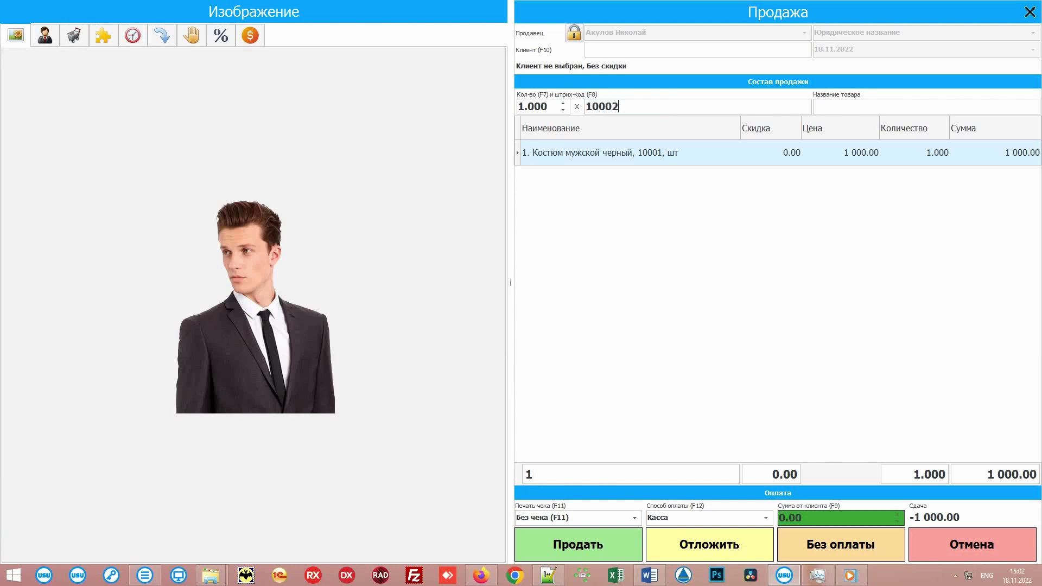
pyautogui.write('002')
pyautogui.press('Return')
pyautogui.write('10')
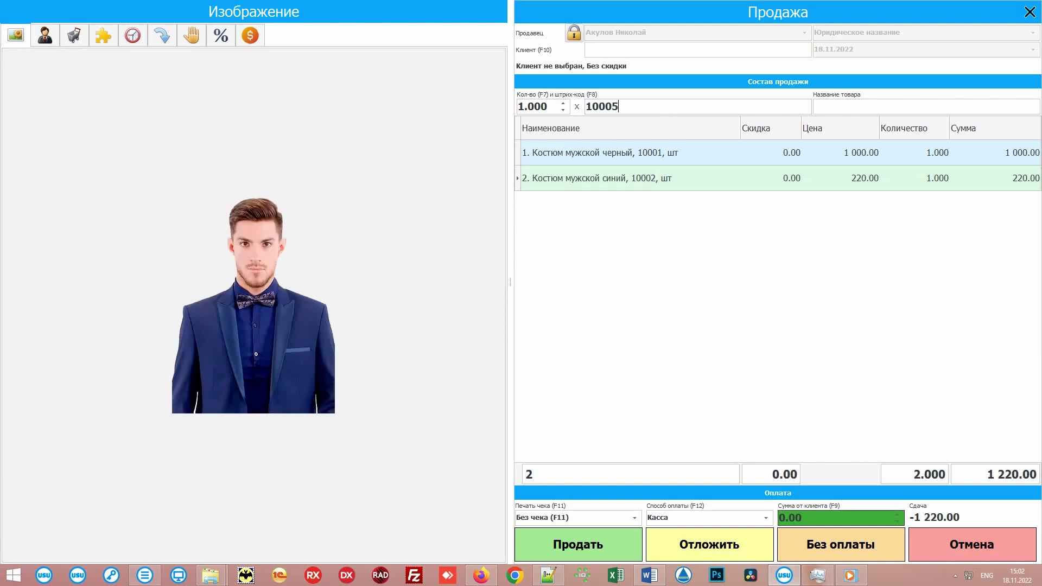
pyautogui.write('005')
pyautogui.press('Return')
pyautogui.write('100')
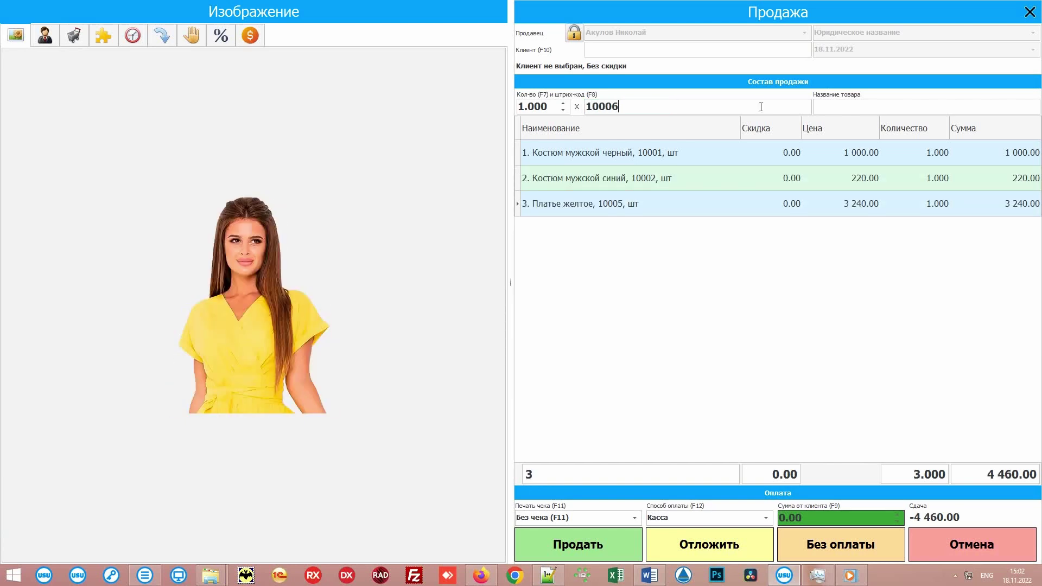
pyautogui.press('Return')
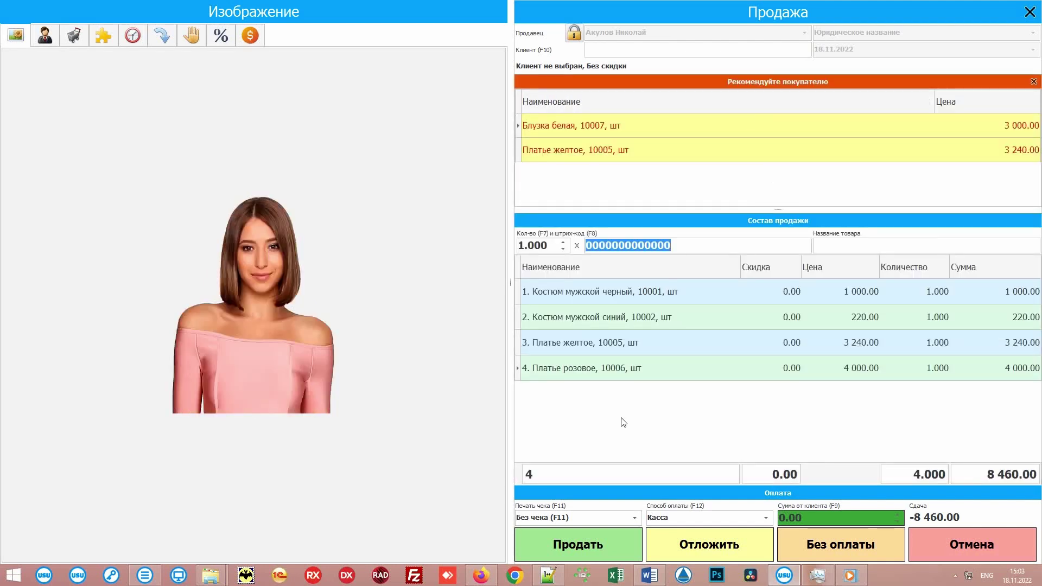
pyautogui.click(617, 536)
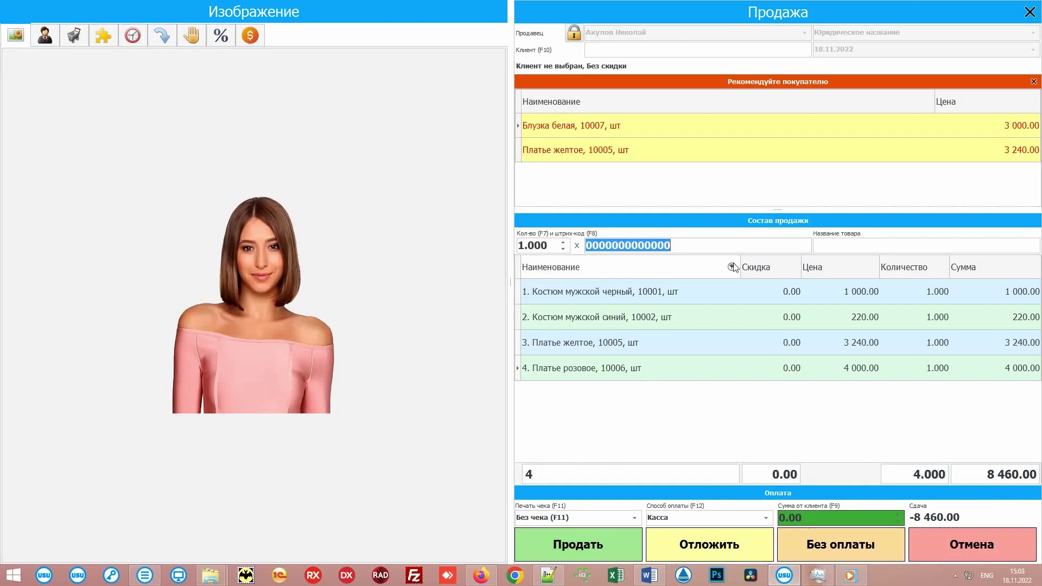
pyautogui.click(608, 540)
# Browse the product catalogue for dresses under Женское and baked goods under Продукты питания.
pyautogui.click(76, 41)
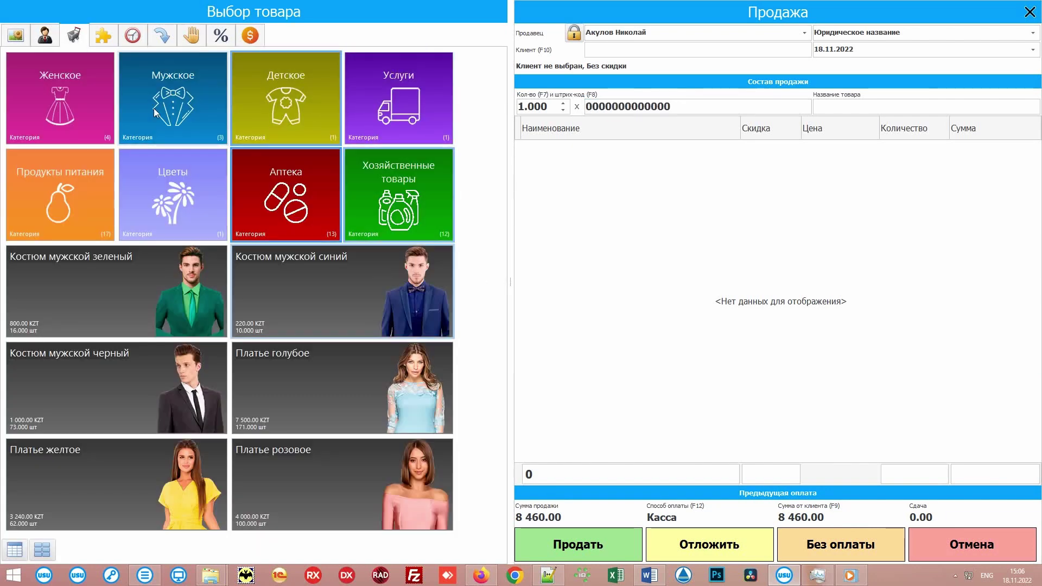
pyautogui.click(79, 84)
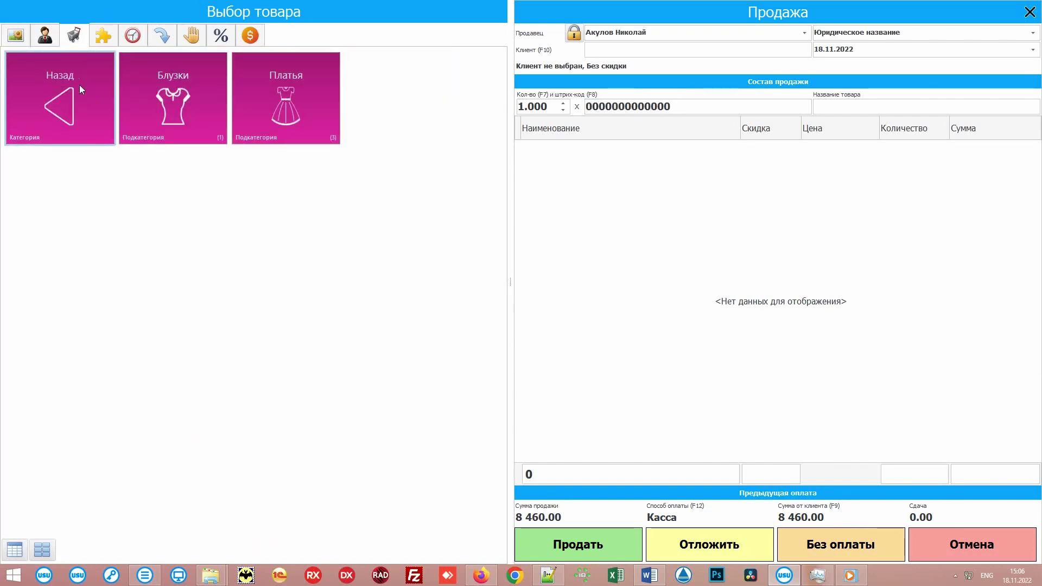
pyautogui.click(307, 103)
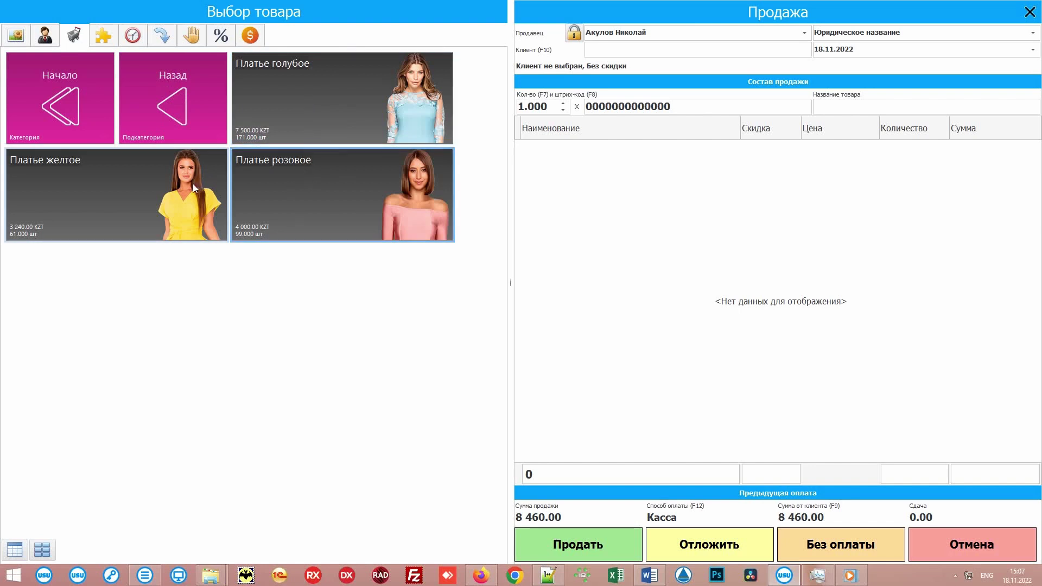
pyautogui.click(84, 111)
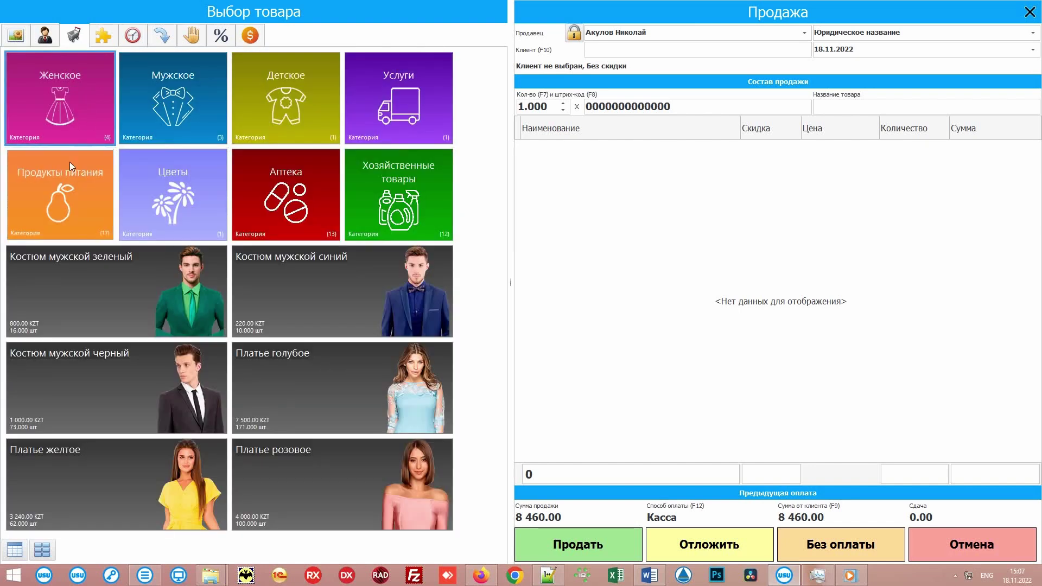
pyautogui.click(69, 162)
pyautogui.click(167, 133)
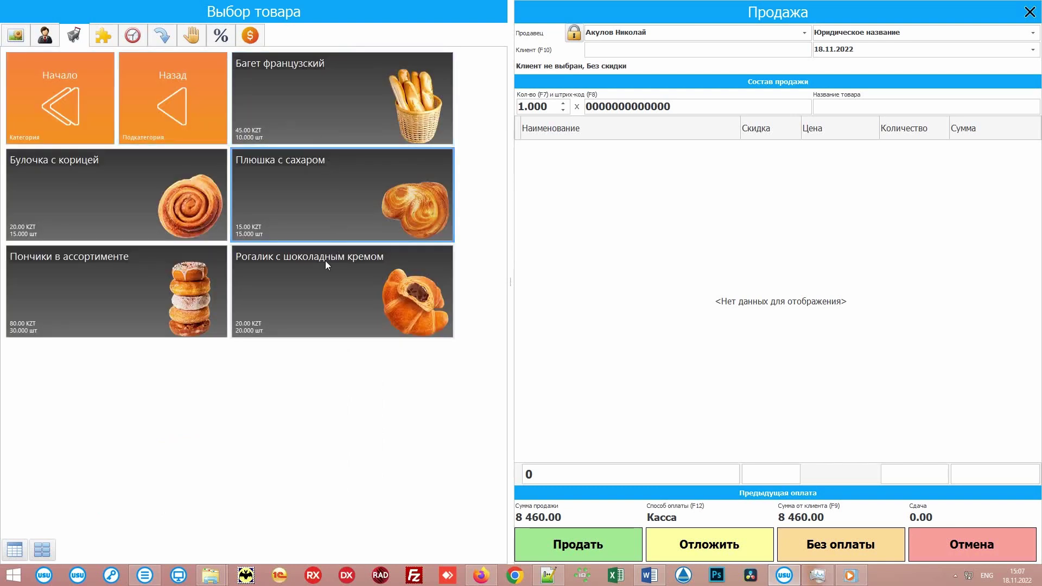
pyautogui.click(66, 102)
# Browse Бытовая химия under Хозяйственные товары and Сопутствующие товары under Аптека in the product catalogue.
pyautogui.click(408, 184)
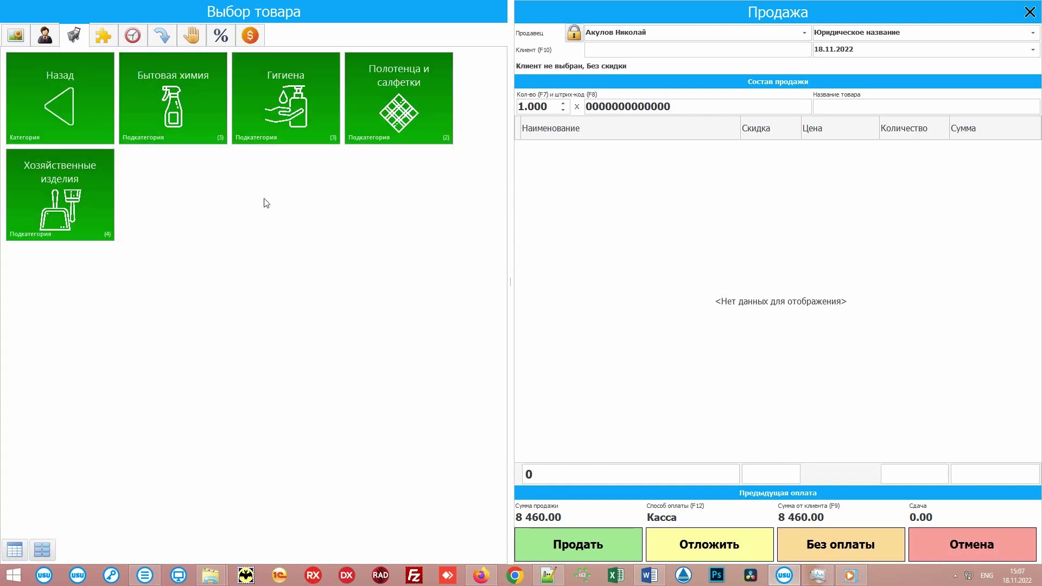
pyautogui.click(182, 108)
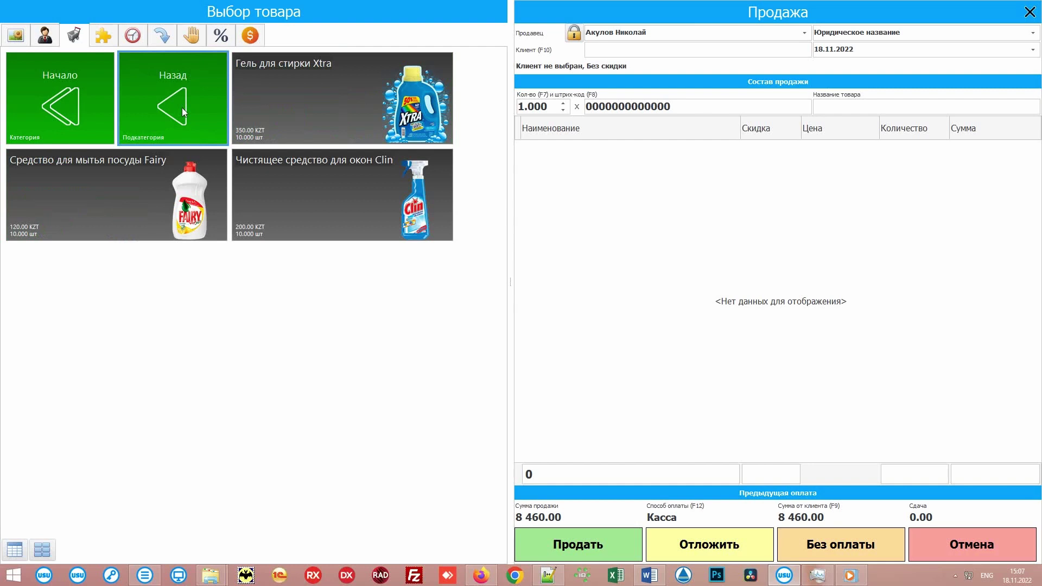
pyautogui.click(82, 105)
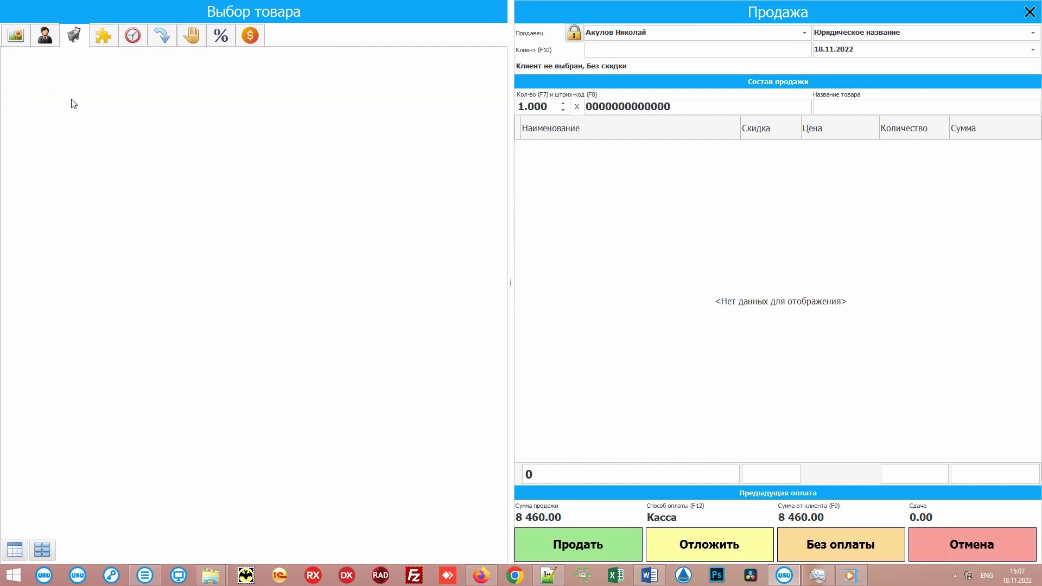
pyautogui.click(303, 184)
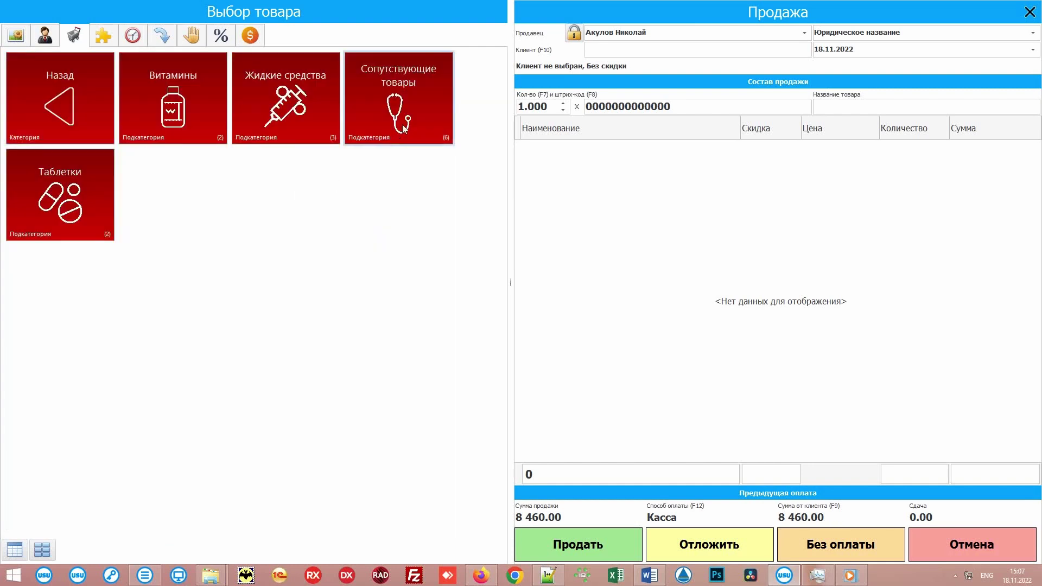
pyautogui.click(410, 102)
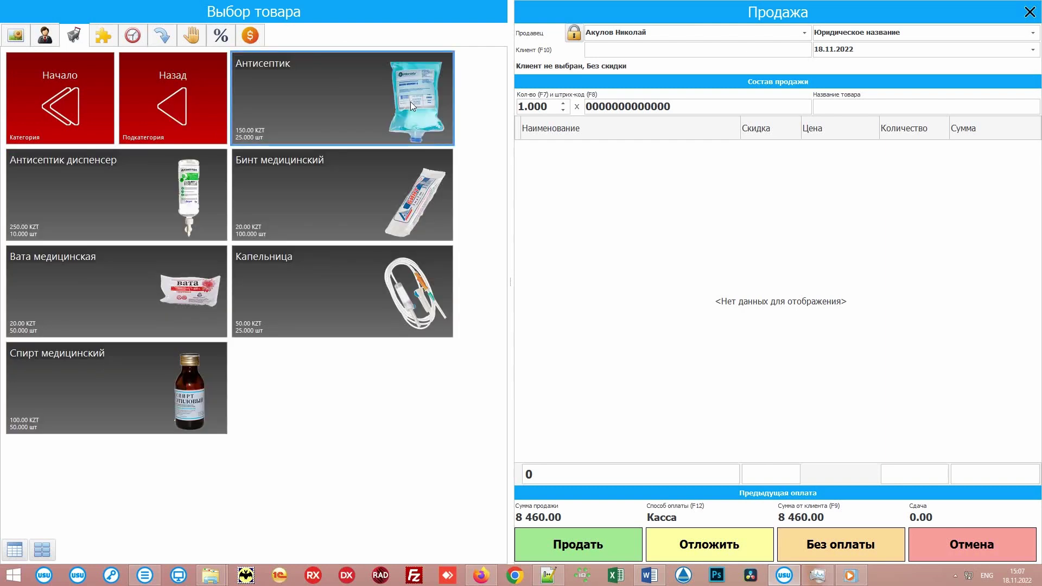
pyautogui.click(73, 103)
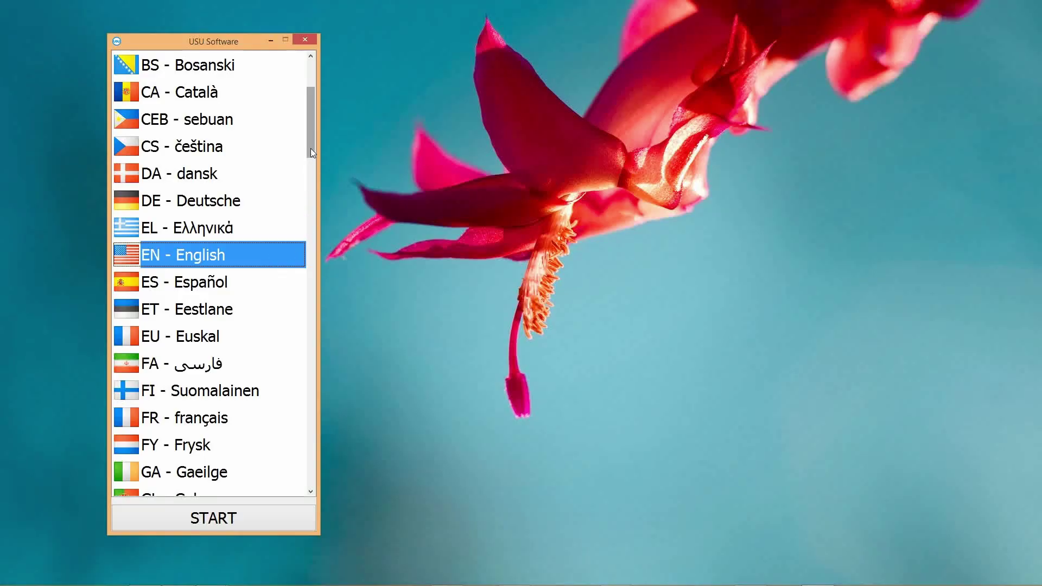
# Choose a language from the launch list and sign in to the system with the MAIN role.
pyautogui.moveTo(310, 148); pyautogui.dragTo(320, 378)
pyautogui.click(266, 281)
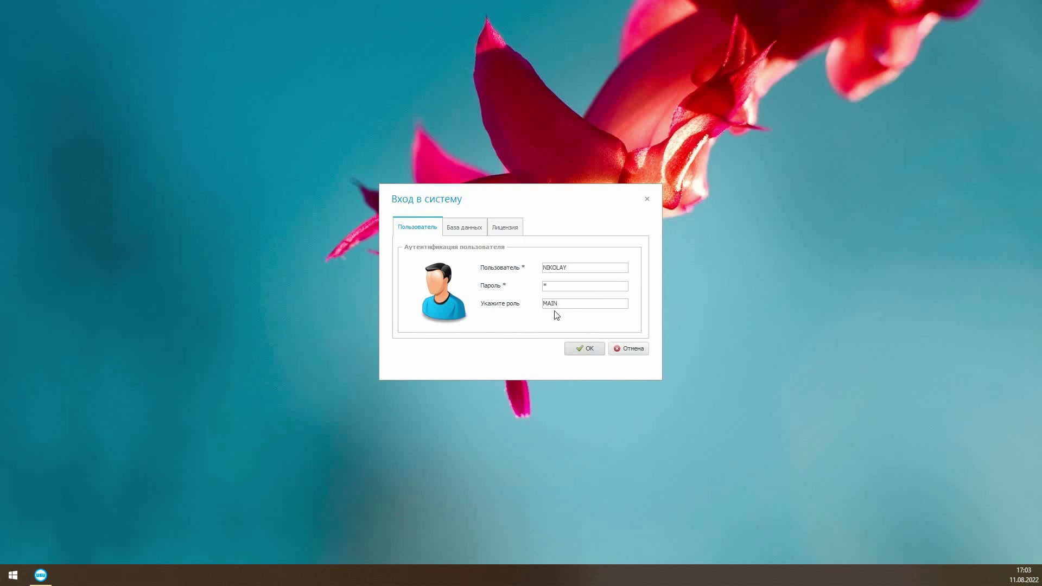
pyautogui.click(571, 348)
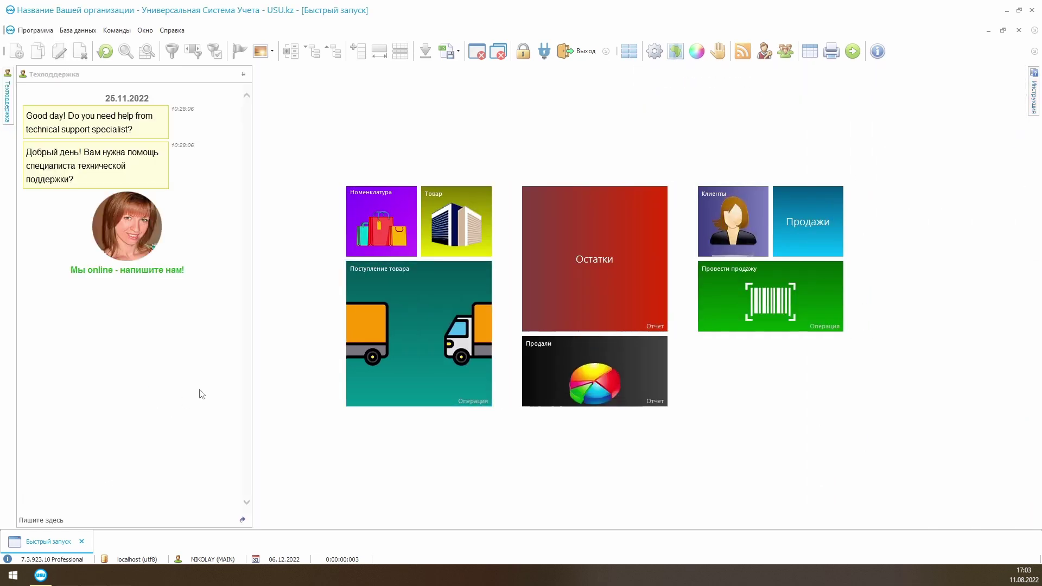
# Open the Клиенты module and the interface theme chooser, placing the chooser clear of the upper client records.
pyautogui.click(722, 213)
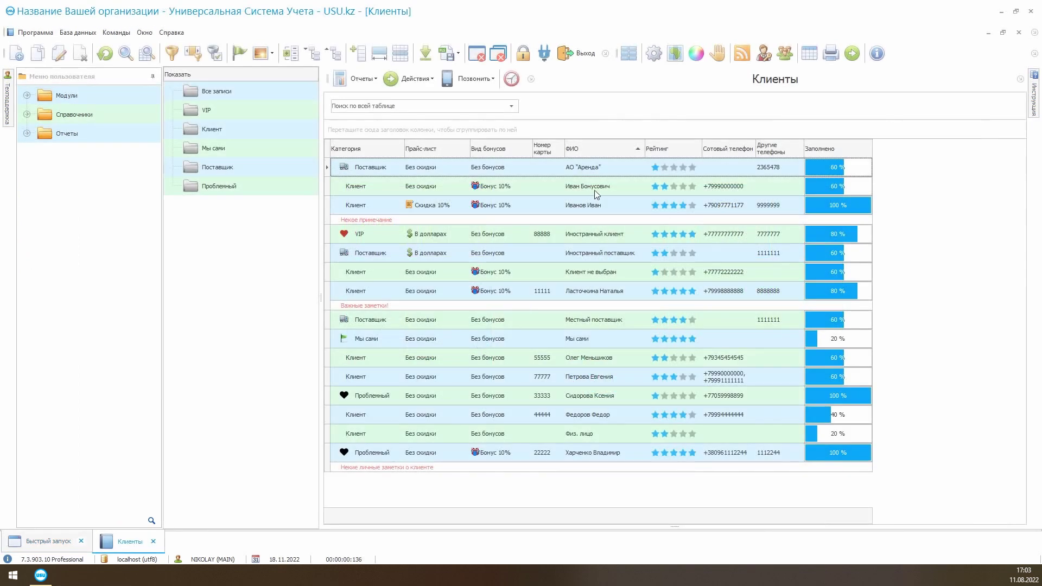
pyautogui.click(697, 54)
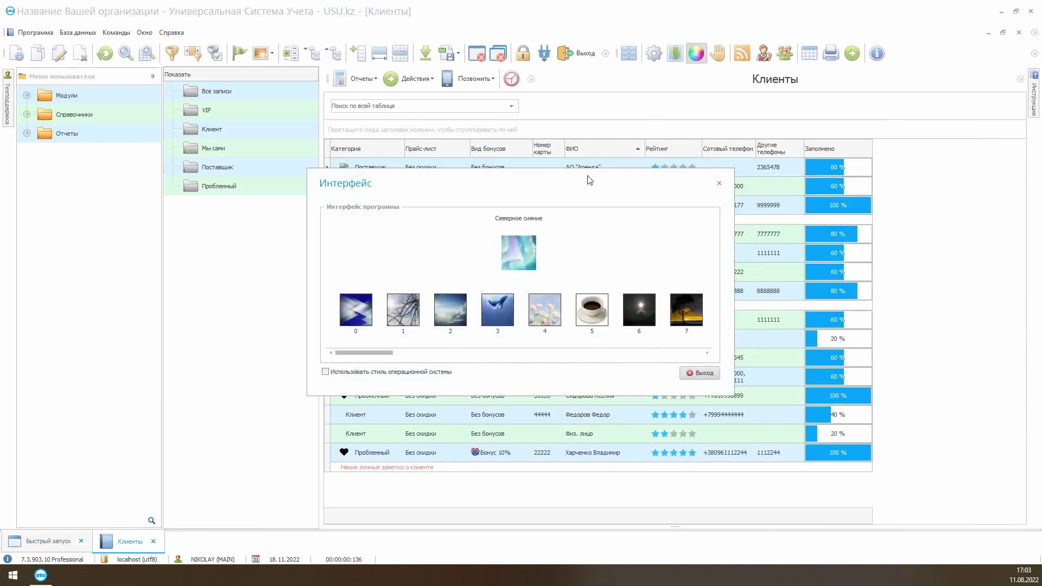
pyautogui.moveTo(590, 179); pyautogui.dragTo(280, 336)
# Try the interface themes Модерн, Чистые небеса, Туман Лондона, Мятно-лавандовый and Новый год.
pyautogui.click(50, 462)
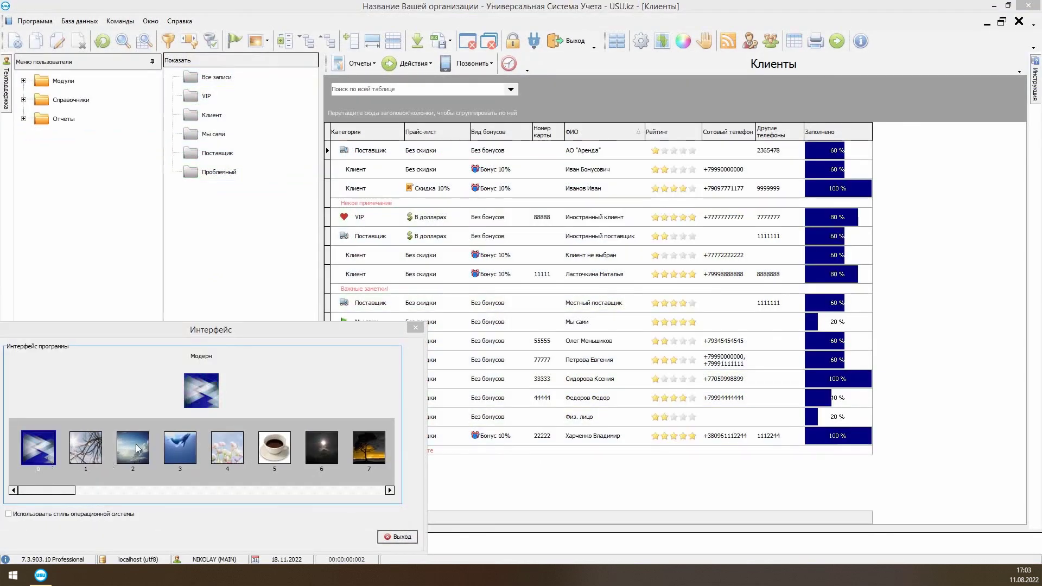
pyautogui.click(136, 449)
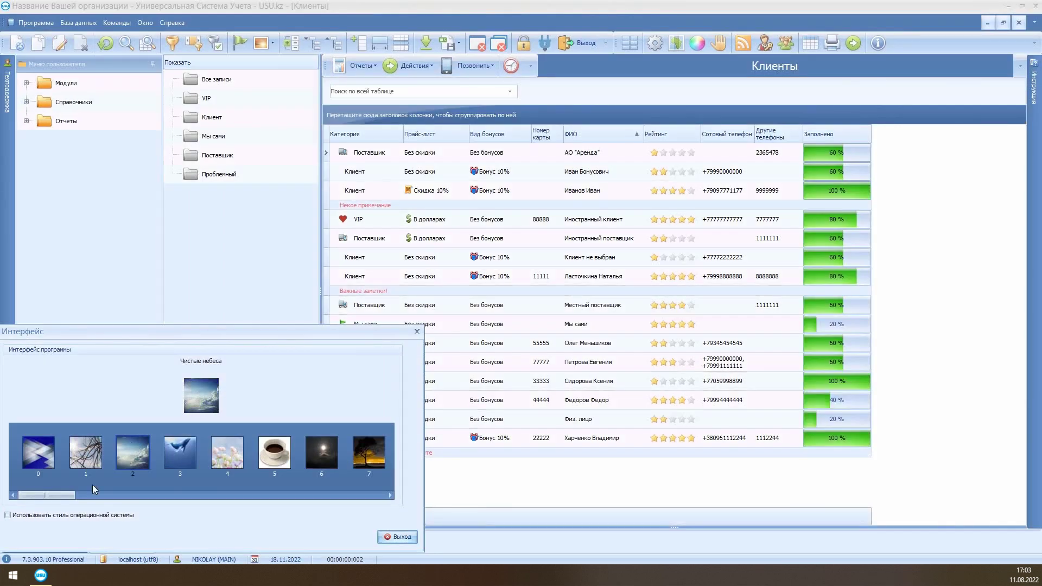
pyautogui.moveTo(63, 496); pyautogui.dragTo(367, 489)
pyautogui.click(227, 446)
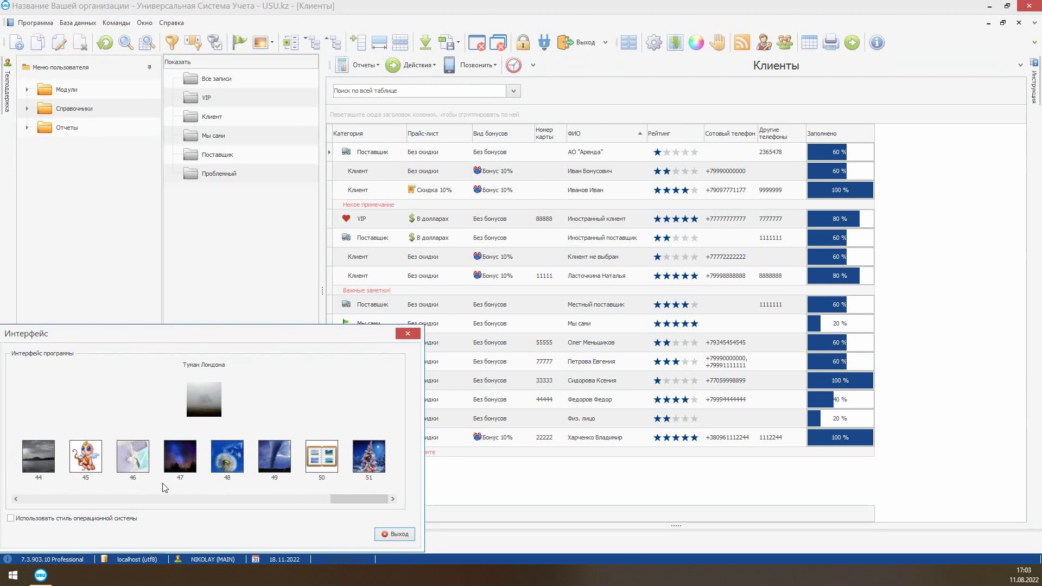
pyautogui.click(139, 459)
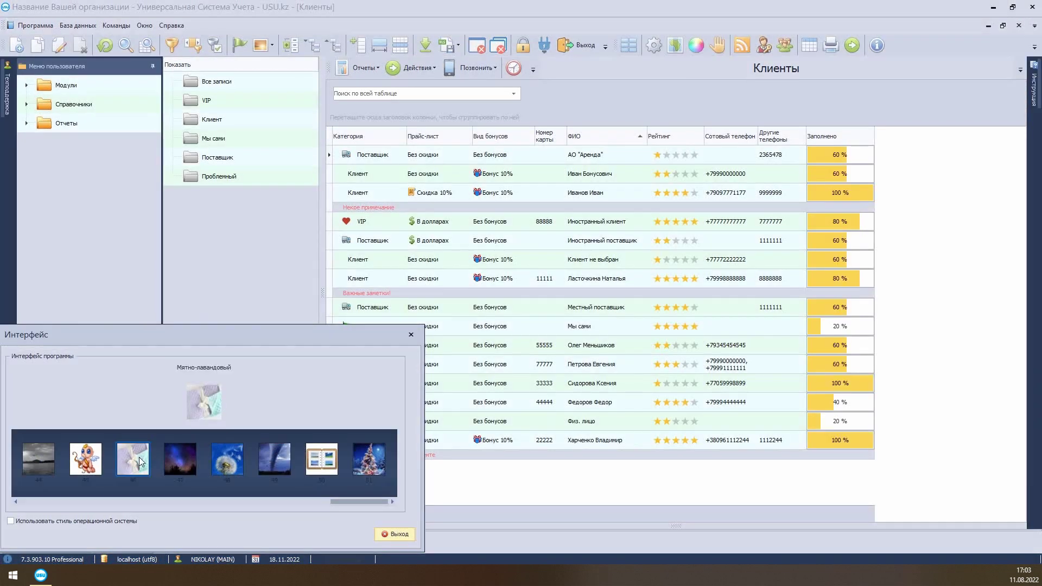
pyautogui.click(372, 460)
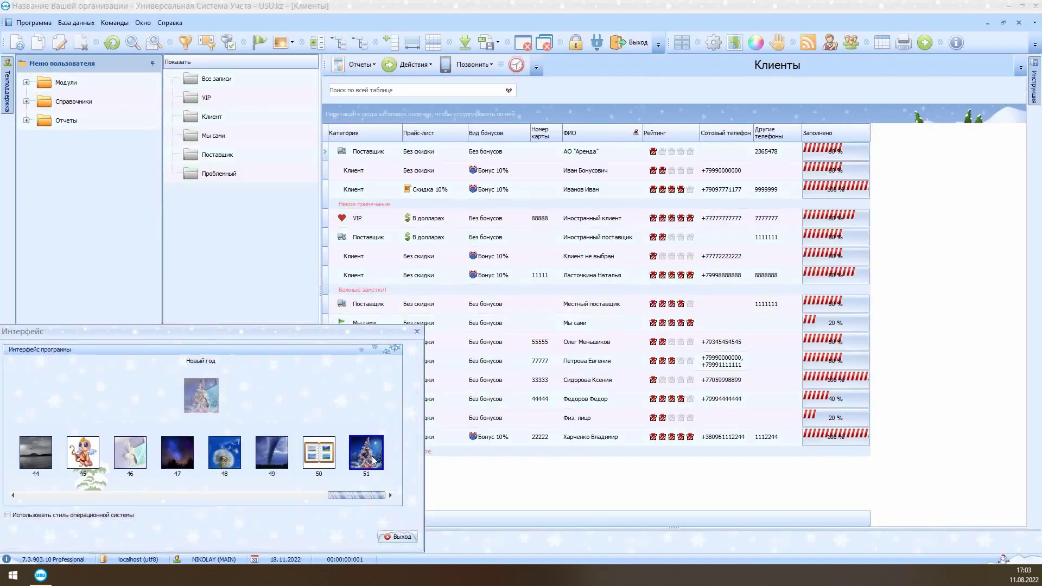
# Try the interface themes Первая листва, Чудесная пора, Купидон and number 39.
pyautogui.moveTo(360, 495); pyautogui.dragTo(318, 499)
pyautogui.click(318, 458)
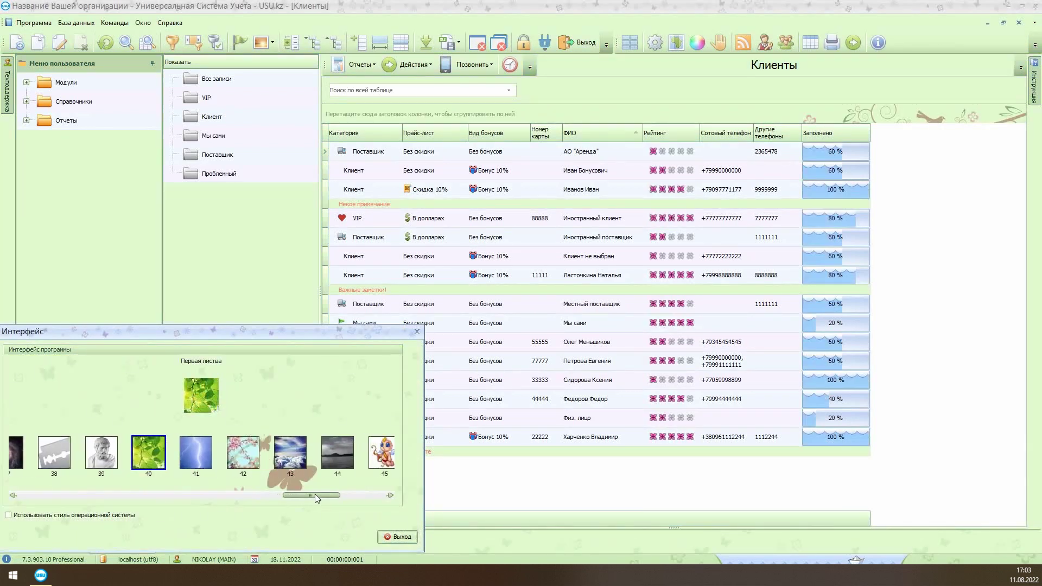
pyautogui.click(245, 452)
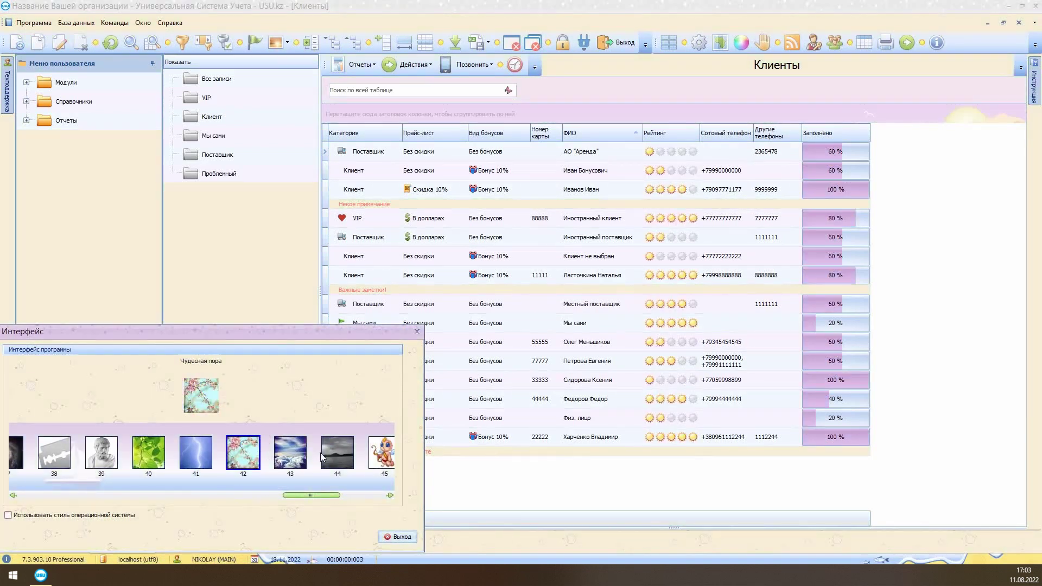
pyautogui.click(377, 454)
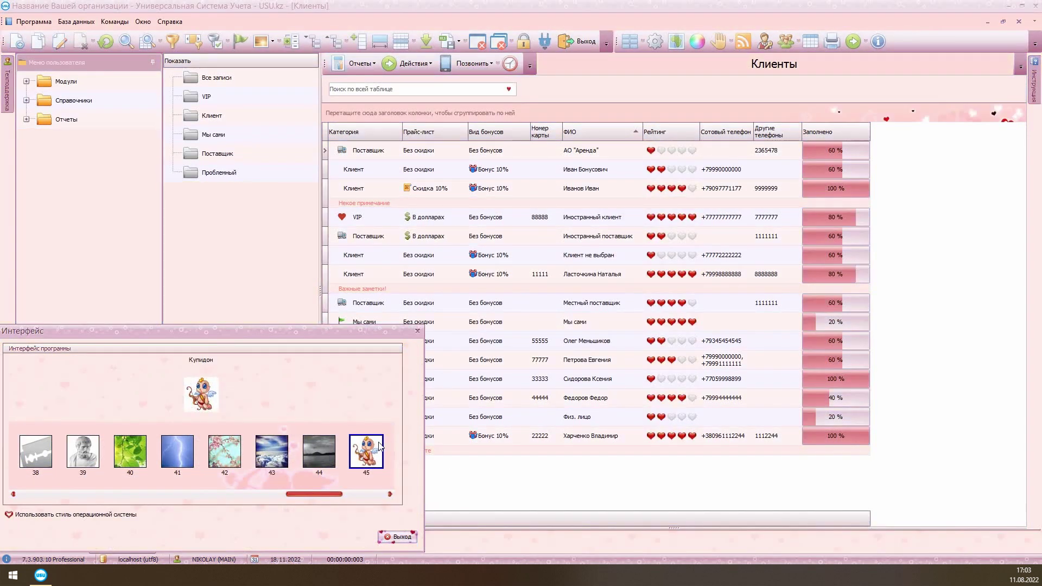
pyautogui.click(80, 456)
# Try the interface themes Северное сияние and Half Life.
pyautogui.moveTo(306, 494); pyautogui.dragTo(146, 495)
pyautogui.click(180, 452)
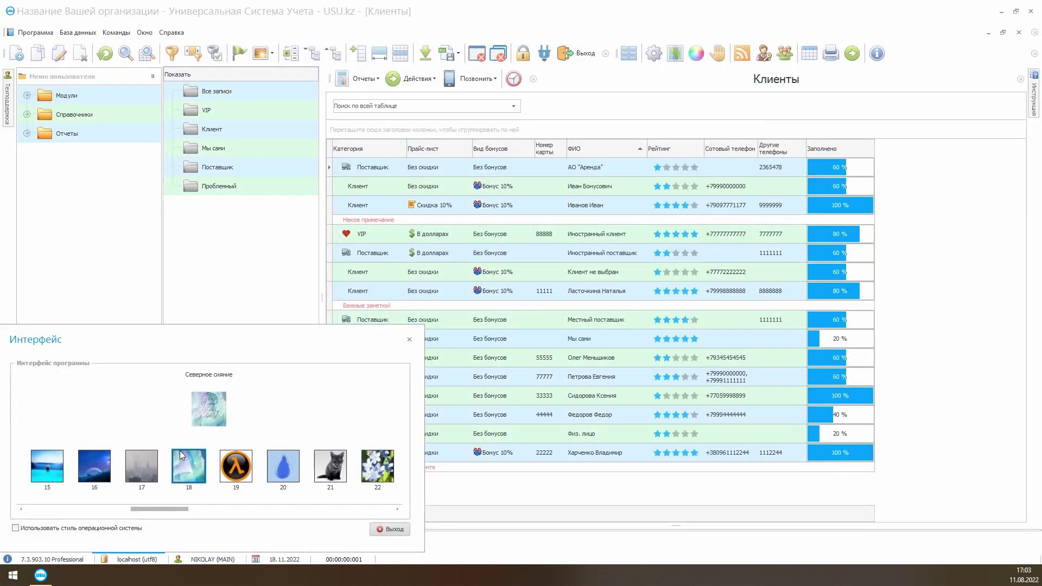
pyautogui.click(235, 466)
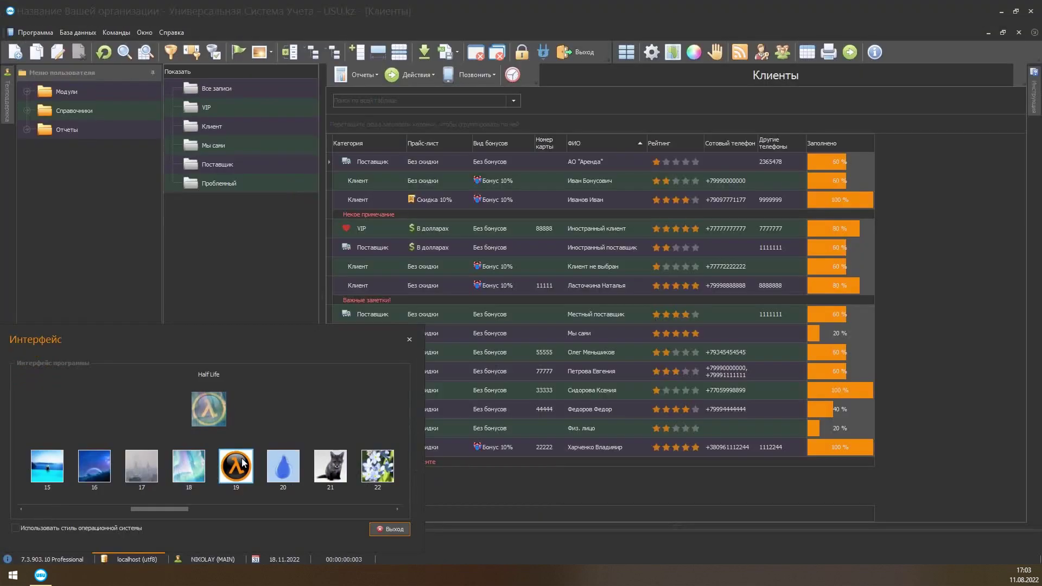
# Try the interface themes Острая бритва, Перед рассветом and Закат, and apply Полночь.
pyautogui.moveTo(180, 509); pyautogui.dragTo(66, 494)
pyautogui.click(288, 461)
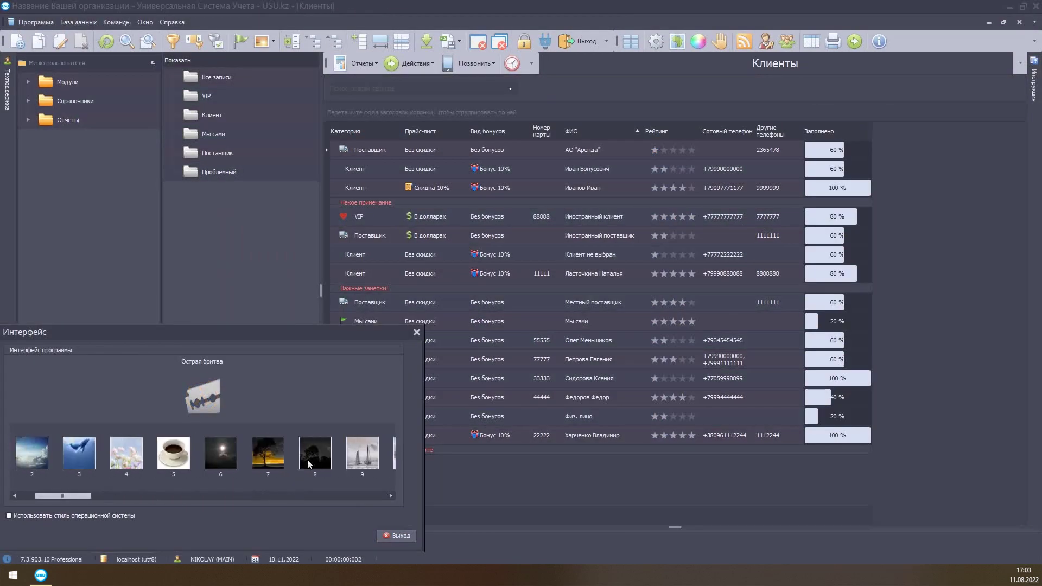
pyautogui.click(300, 460)
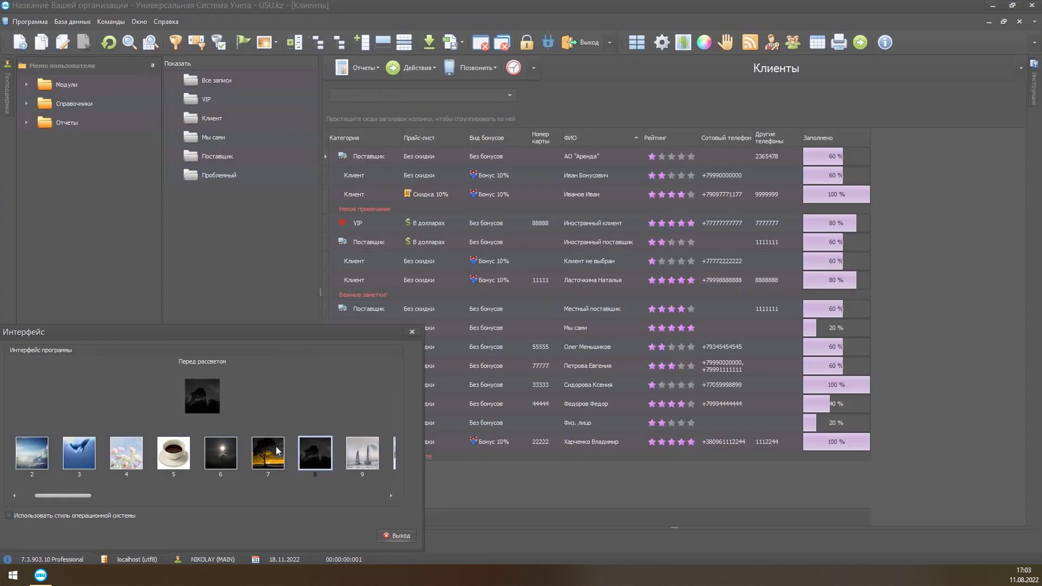
pyautogui.click(277, 451)
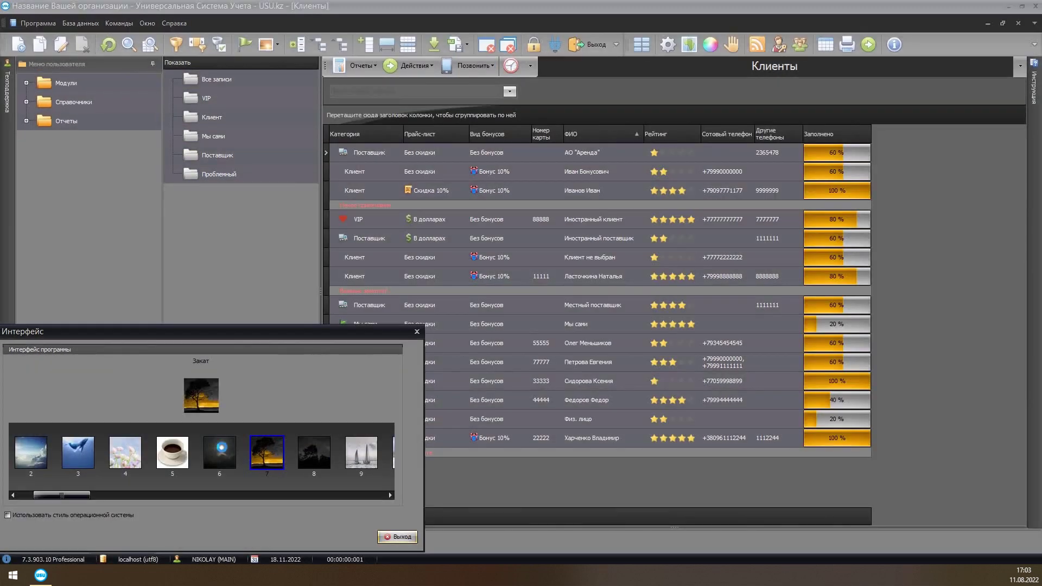
pyautogui.click(223, 448)
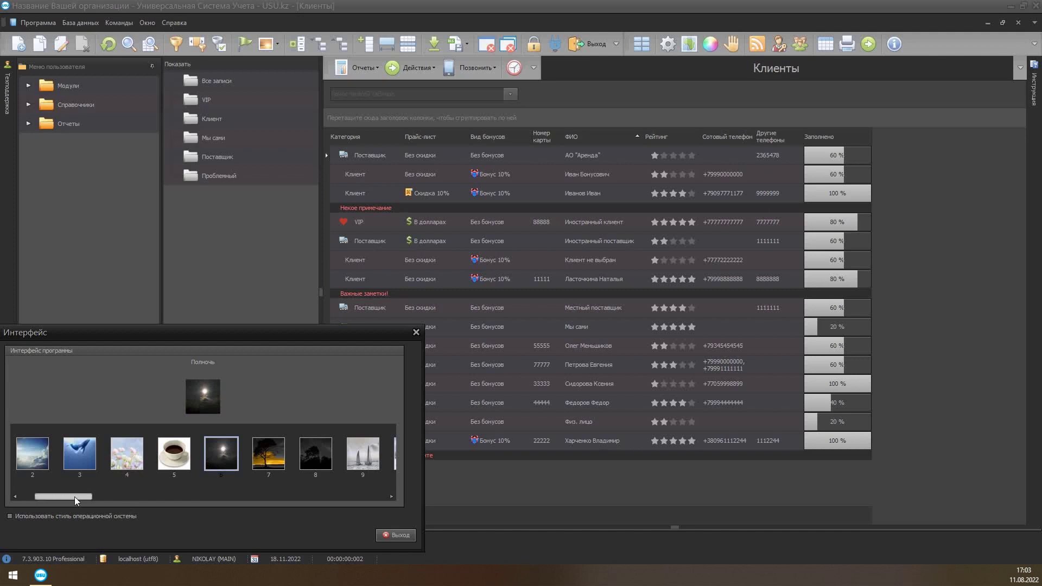
# Browse further through the interface themes, pick number 18, and close the Интерфейс window.
pyautogui.moveTo(74, 497); pyautogui.dragTo(172, 496)
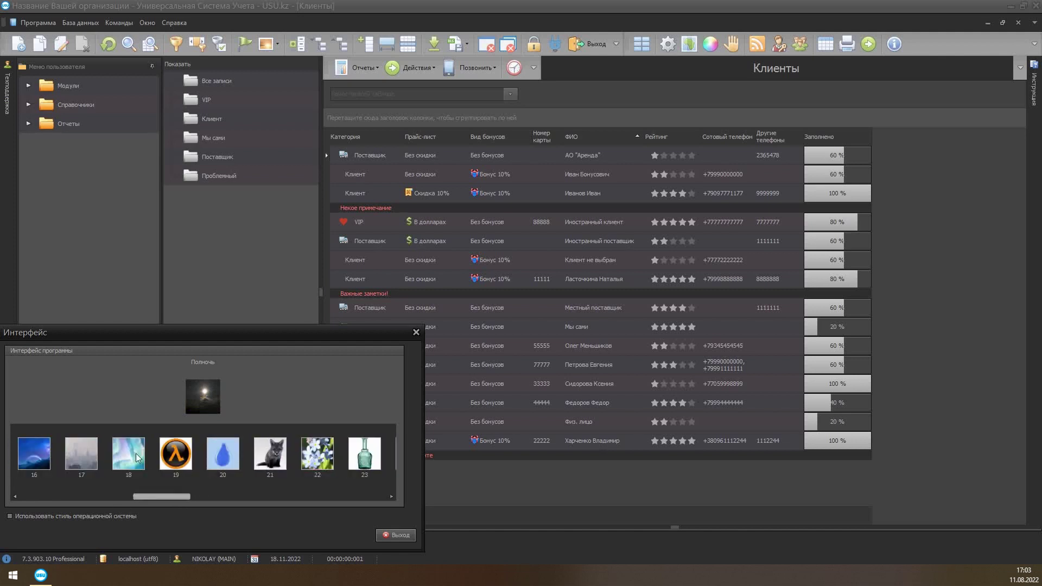
pyautogui.click(137, 458)
pyautogui.click(414, 335)
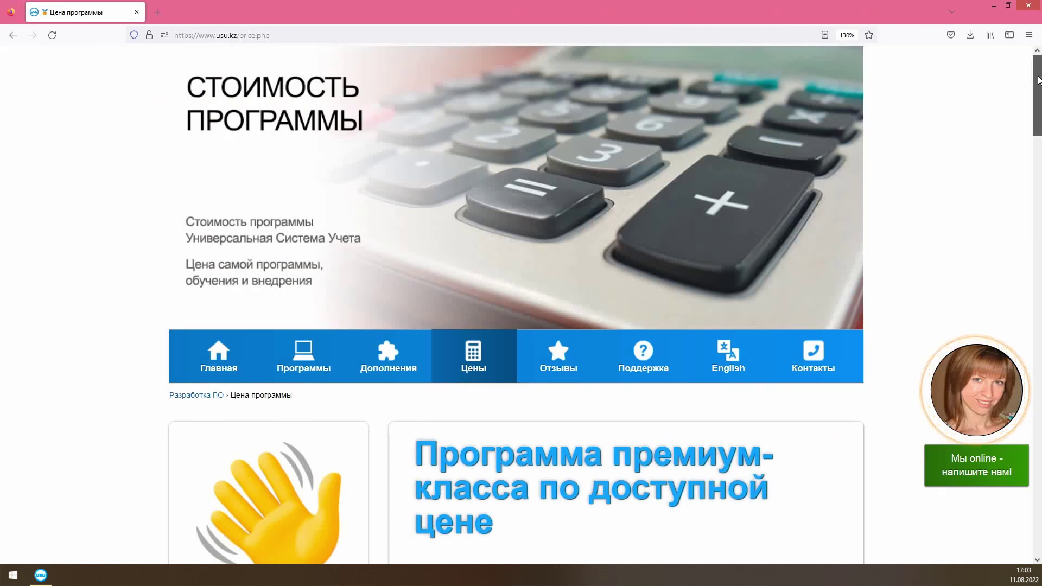
# On the USU price page in the browser, examine the calculator's currency choices, program editions and one-time payment total.
pyautogui.moveTo(1038, 80); pyautogui.dragTo(1040, 185)
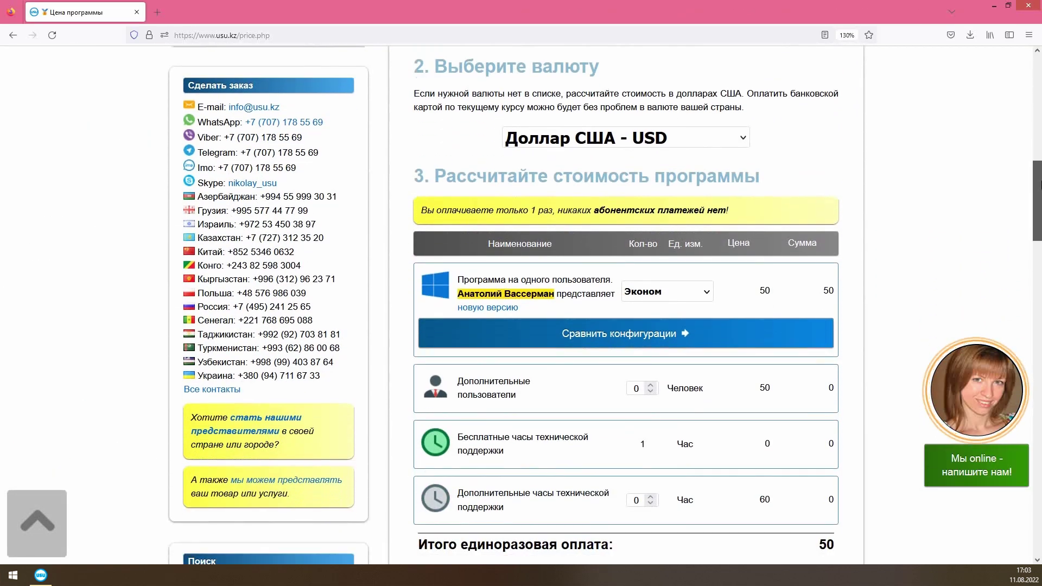
pyautogui.click(713, 142)
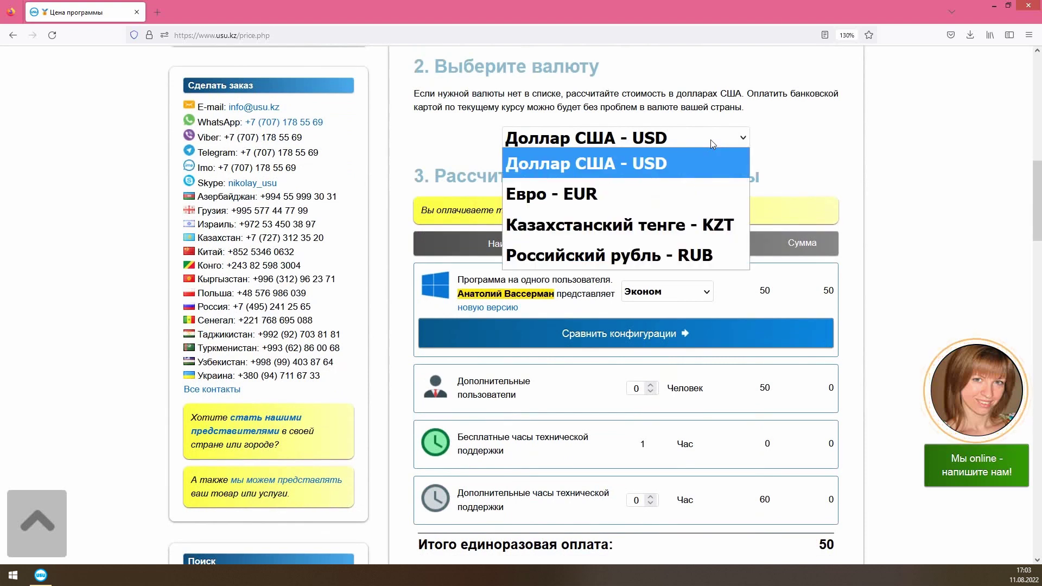
pyautogui.click(711, 139)
pyautogui.click(667, 294)
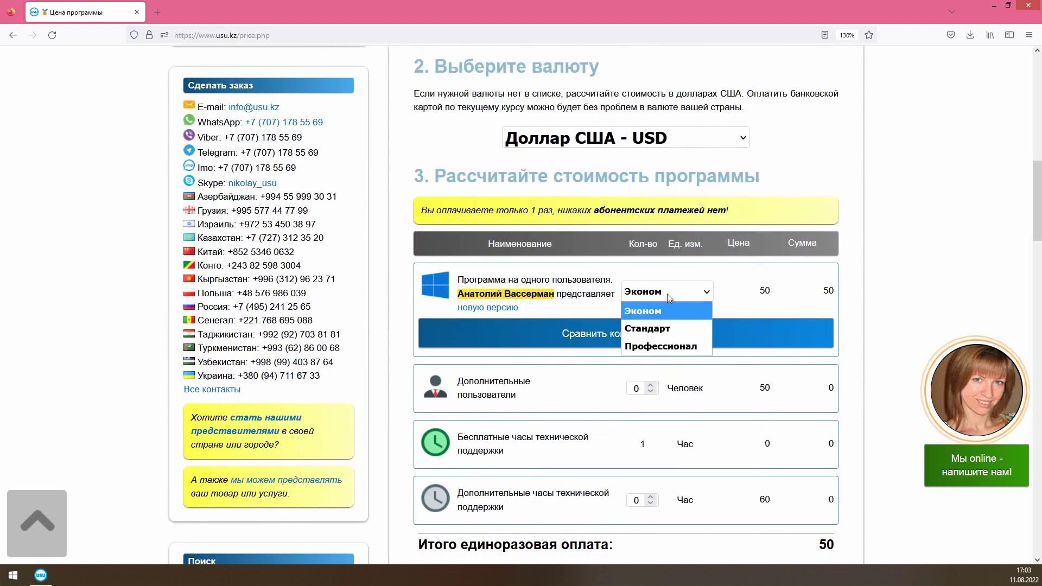
pyautogui.click(651, 378)
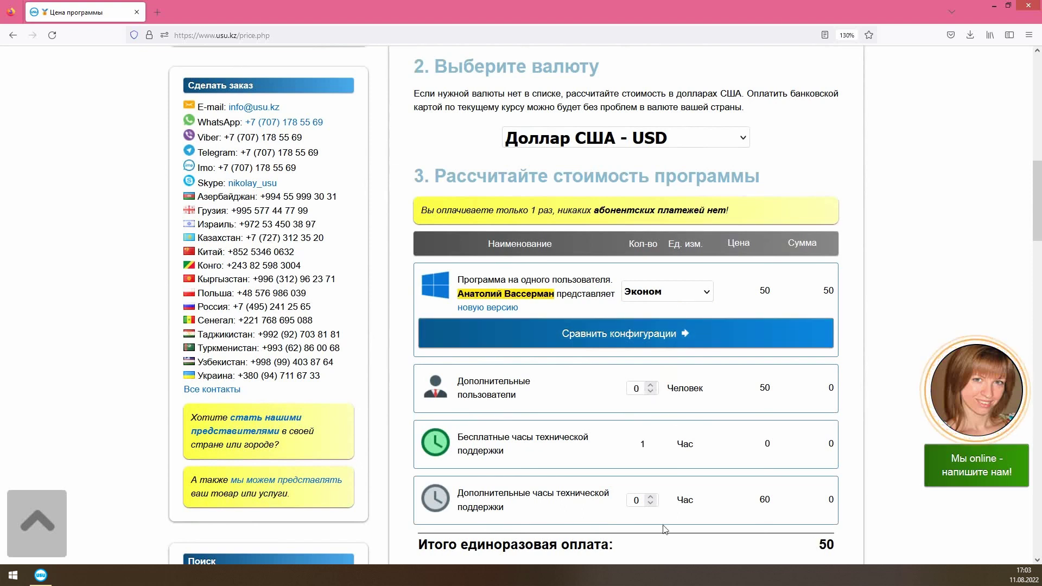
pyautogui.moveTo(429, 550); pyautogui.dragTo(672, 550)
pyautogui.click(694, 552)
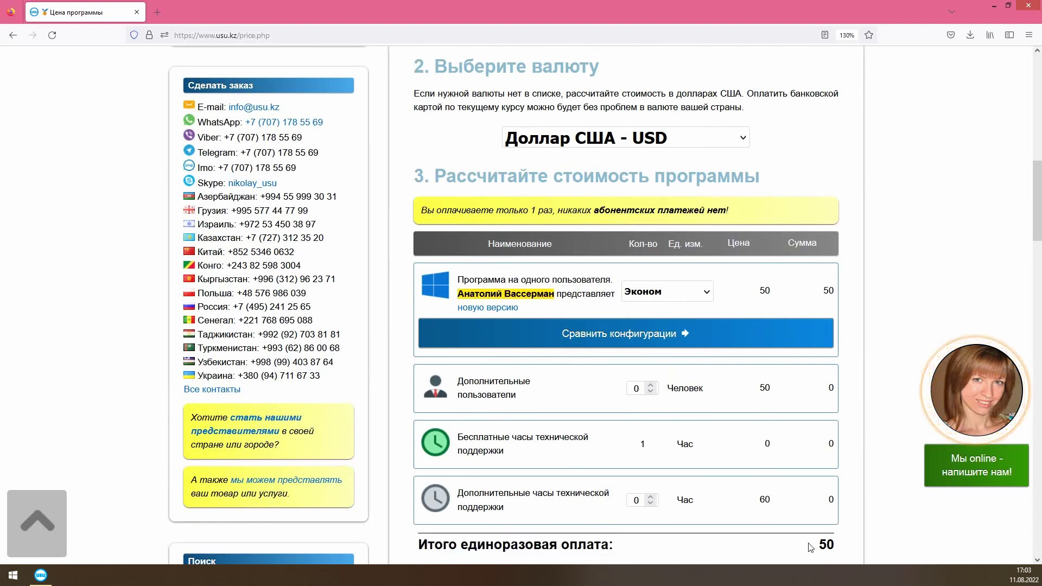
# Review the reasons for ordering the cloud and read the page on virtual server rental pricing.
pyautogui.scroll(-6, 811, 547)
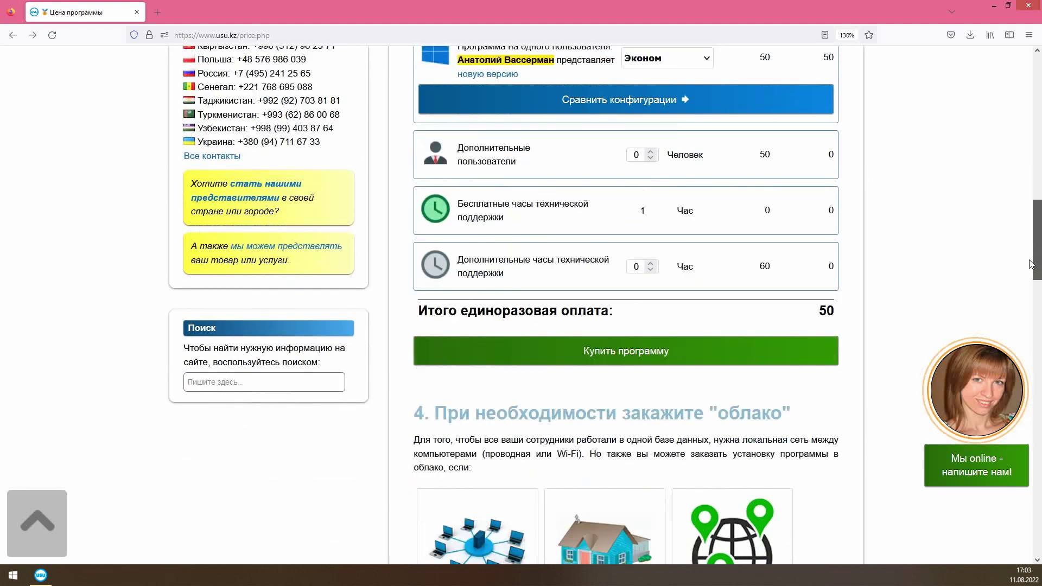
pyautogui.moveTo(1027, 282); pyautogui.dragTo(1032, 321)
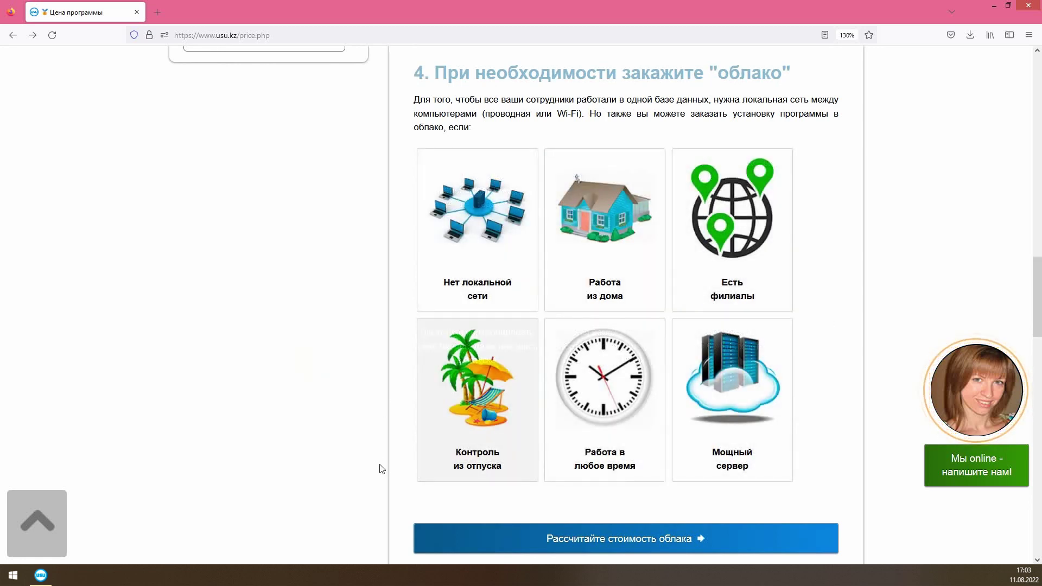
pyautogui.click(498, 542)
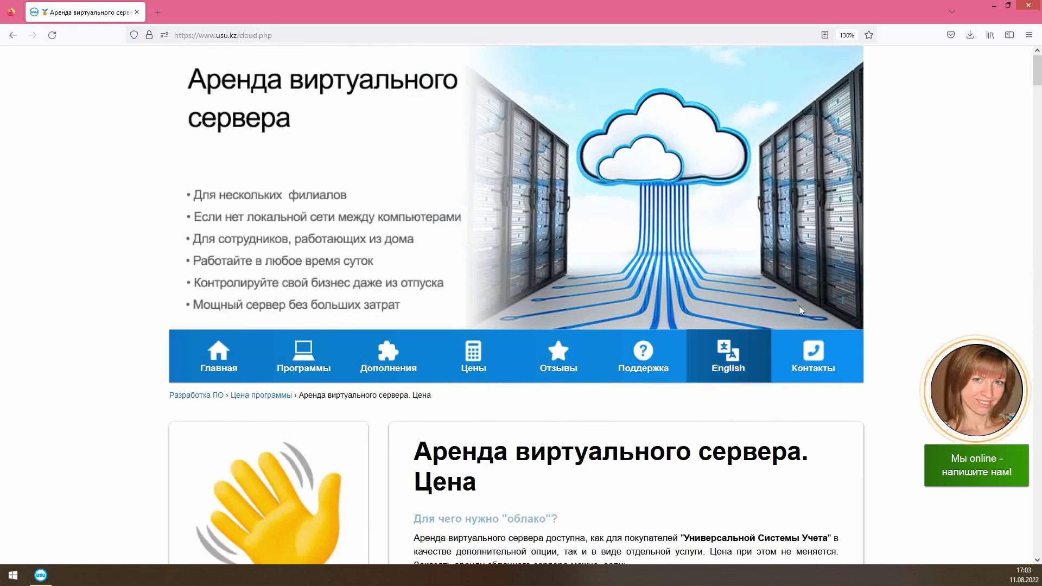
pyautogui.moveTo(1038, 77); pyautogui.dragTo(1040, 148)
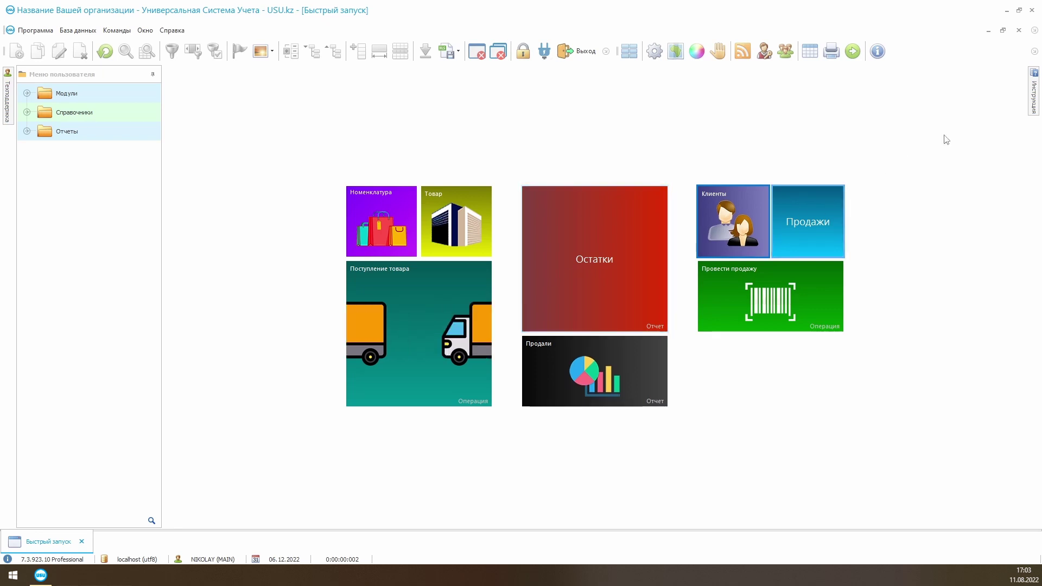
# Pin the Инструкция panel open and follow its topic «С чего начать работу в программе?» to the Меню пользователя link.
pyautogui.click(1033, 85)
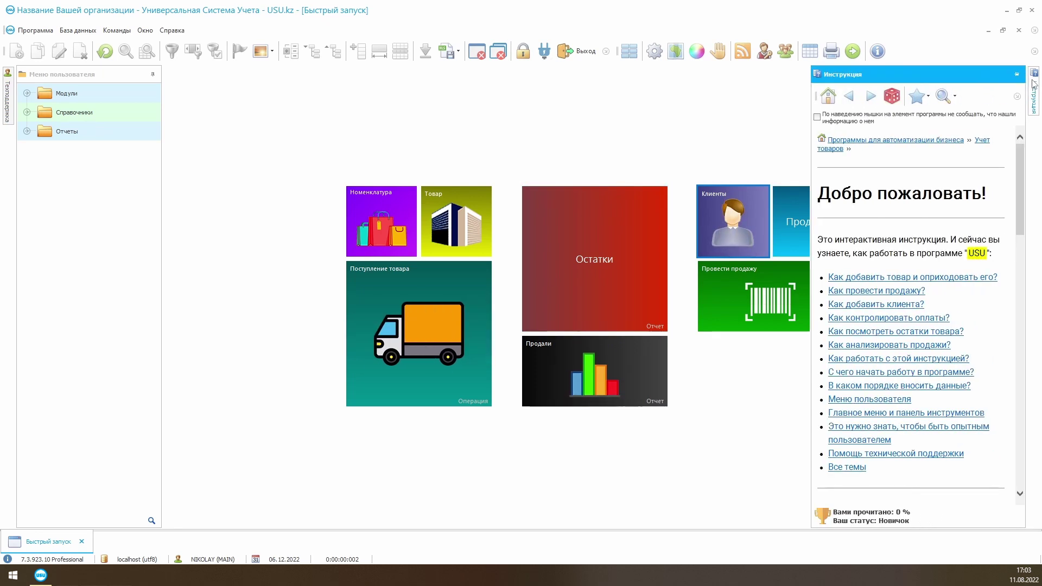
pyautogui.click(1017, 74)
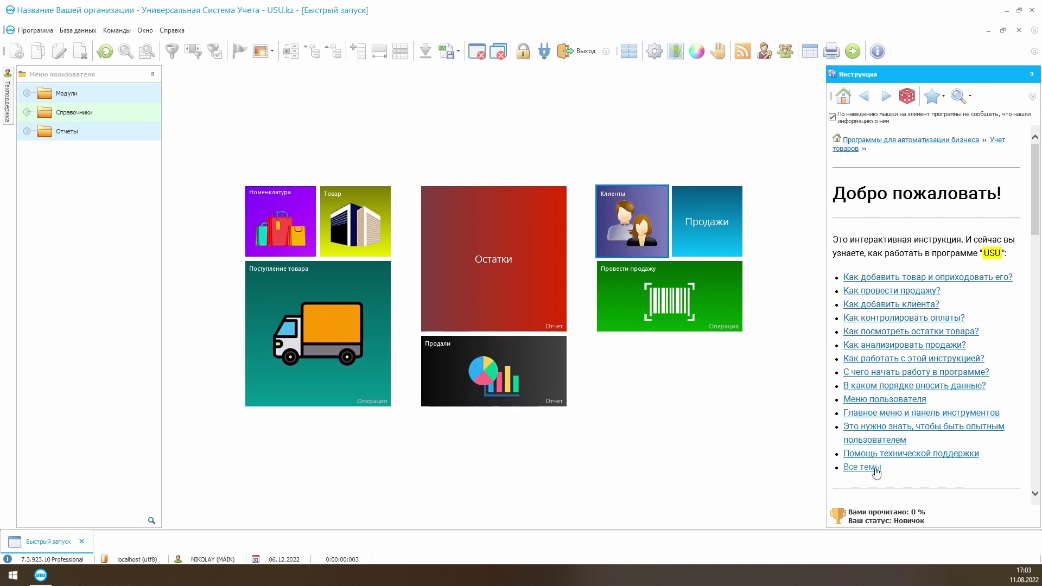
pyautogui.click(874, 373)
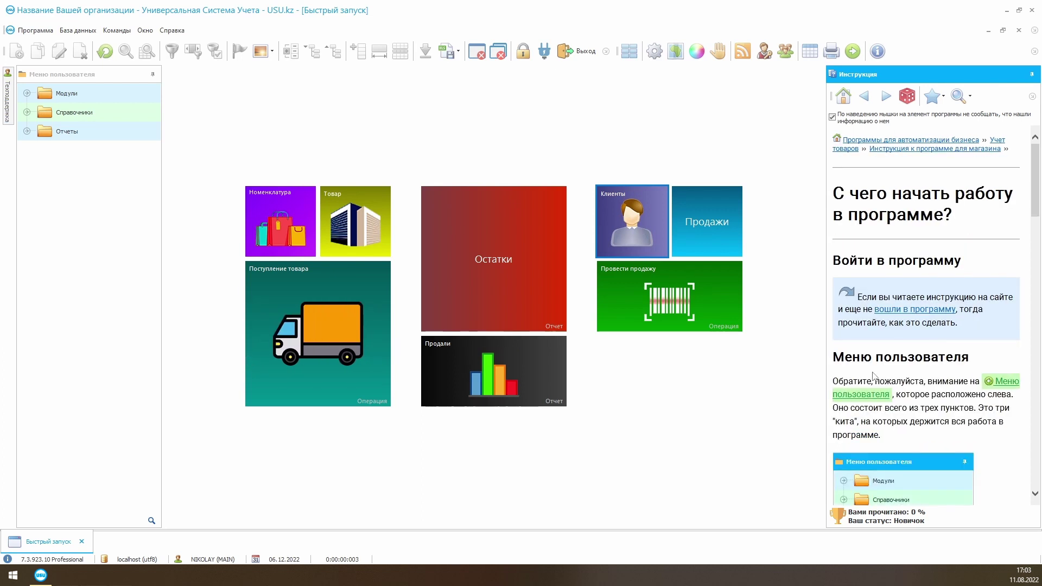
pyautogui.click(1007, 382)
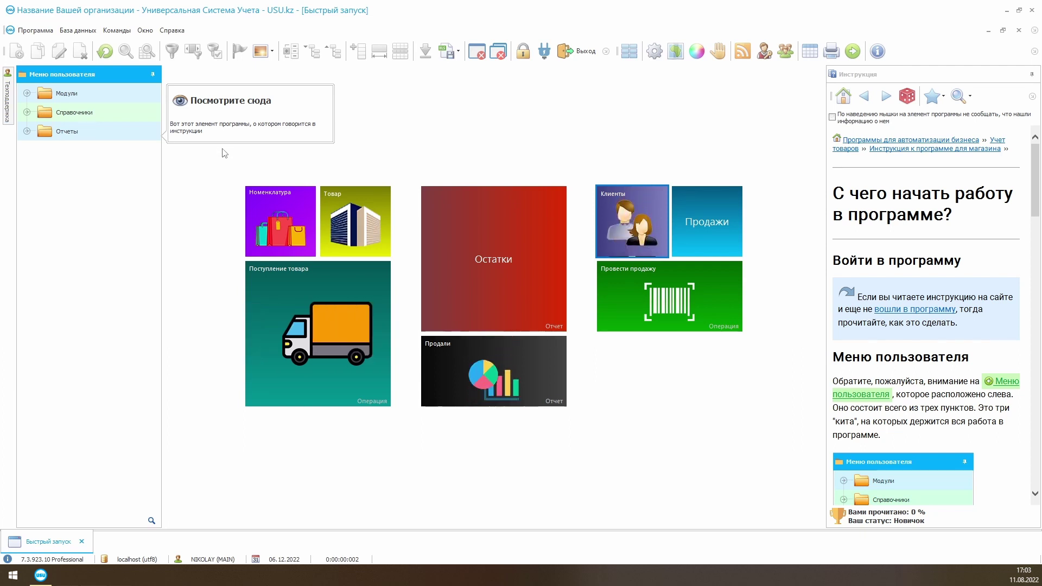
# Expand Справочники and its Товар folder in the user menu and view the help hints for the entries.
pyautogui.click(102, 111)
pyautogui.click(102, 231)
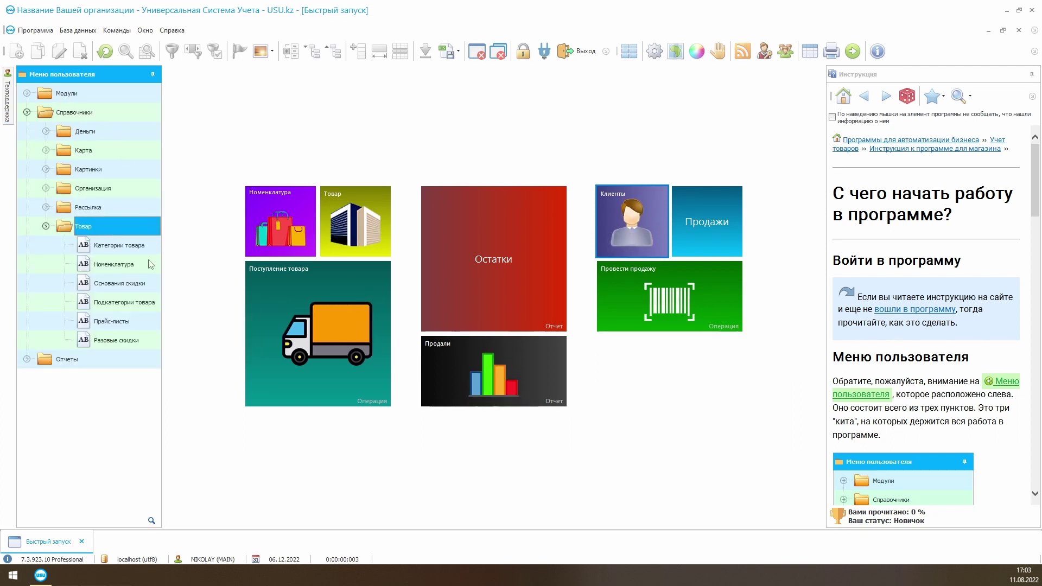
pyautogui.moveTo(139, 266)
pyautogui.moveTo(137, 285)
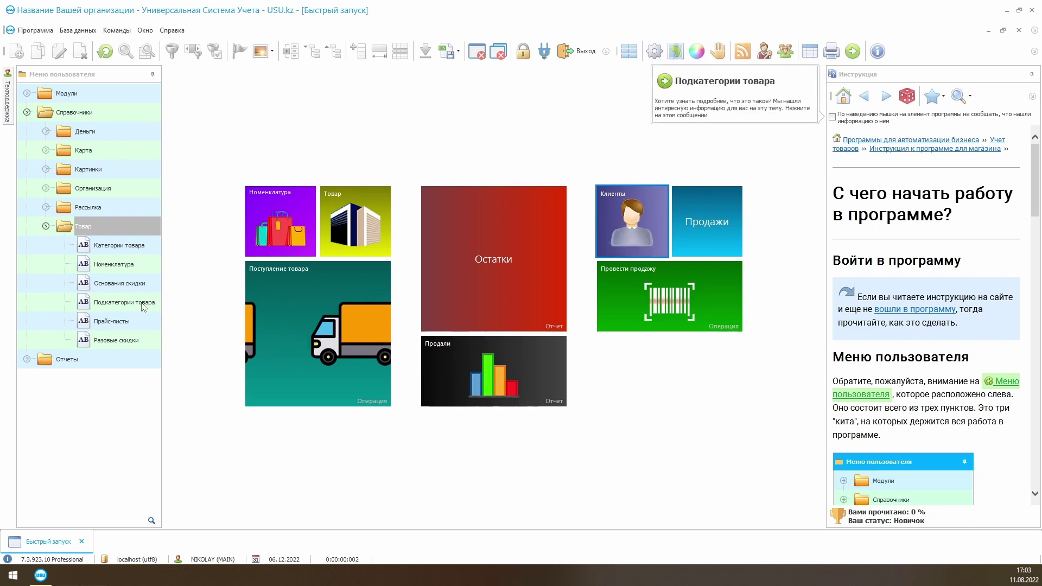
# Open the instruction topic offered by the Клиенты tile's help hint and read through it.
pyautogui.moveTo(288, 207)
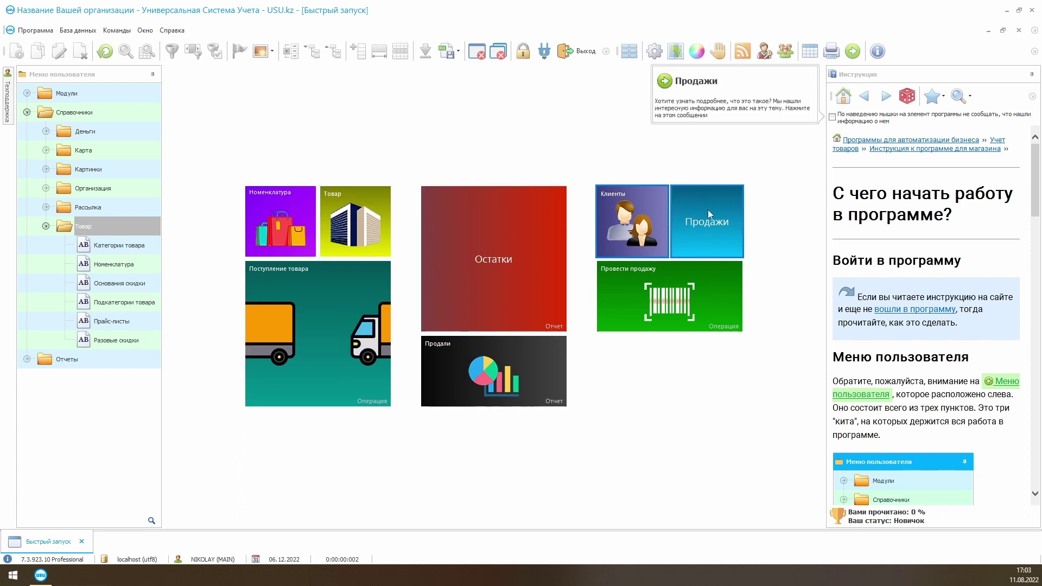
pyautogui.moveTo(623, 216)
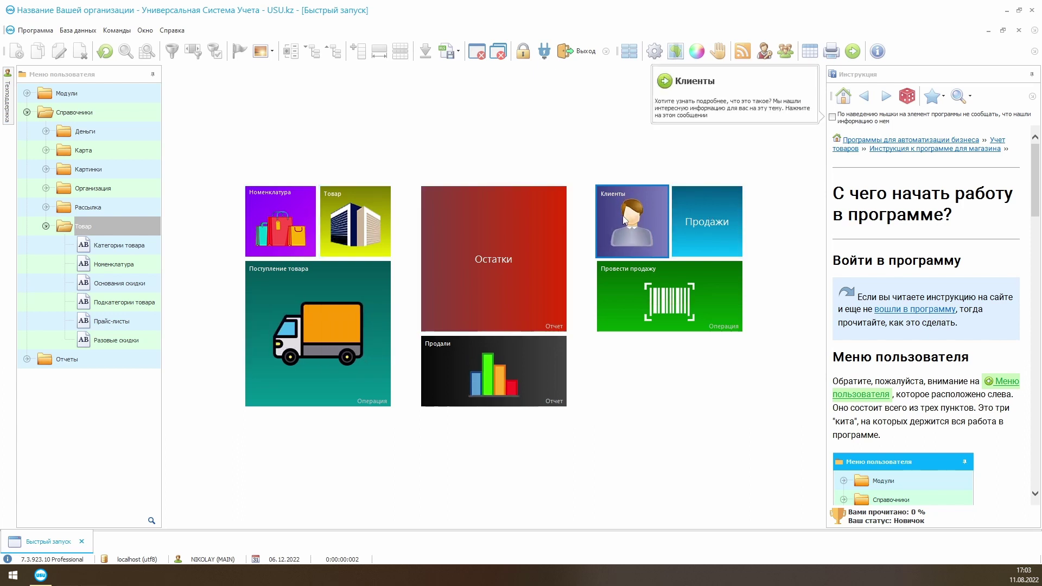
pyautogui.click(681, 90)
pyautogui.moveTo(1036, 166); pyautogui.dragTo(1034, 258)
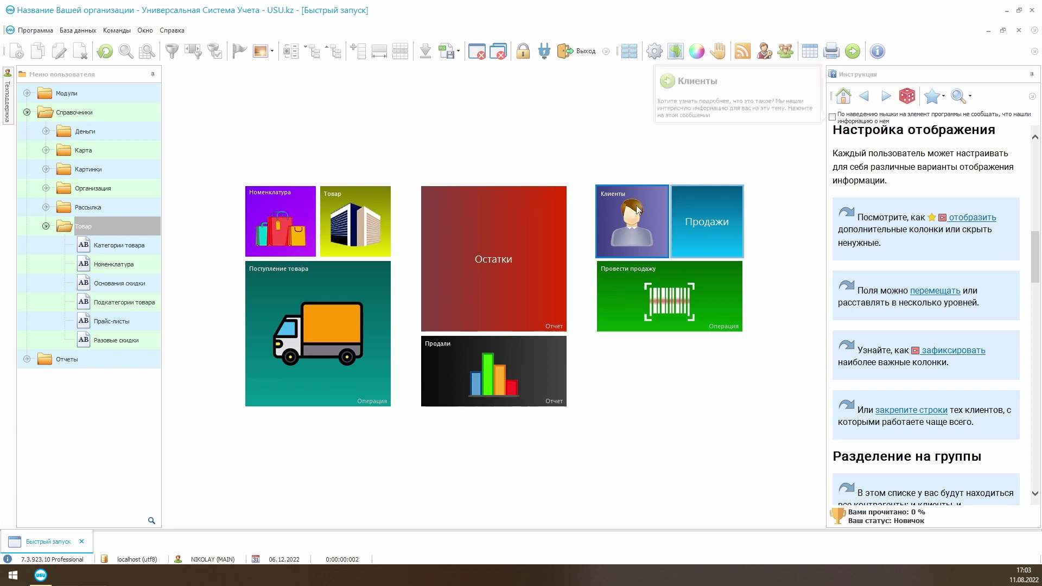
# Open the Клиенты module and show the instruction topic for the Присвоить картинку command of the VIP record.
pyautogui.click(632, 222)
pyautogui.rightClick(301, 235)
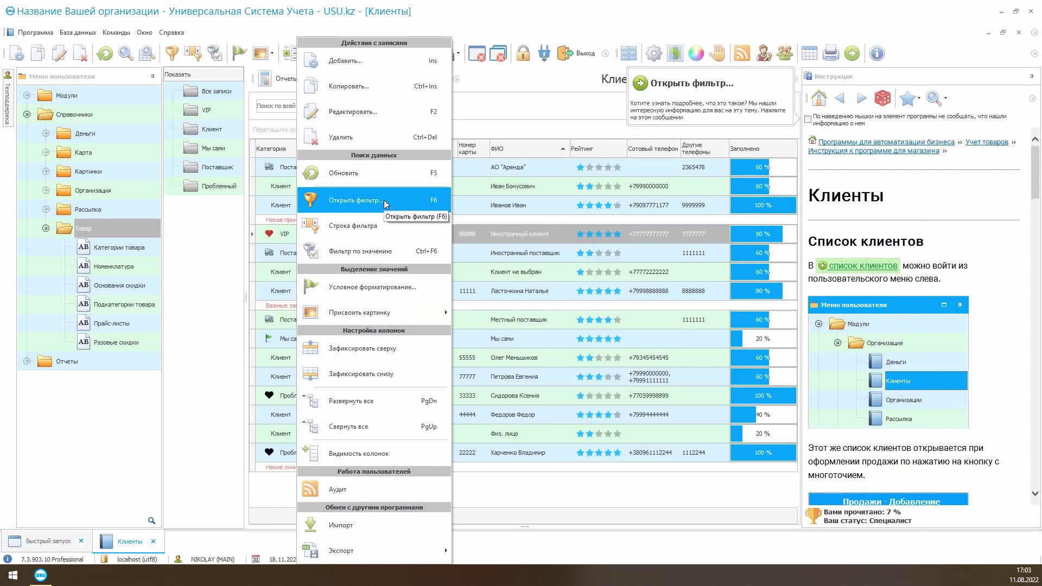
pyautogui.moveTo(406, 311)
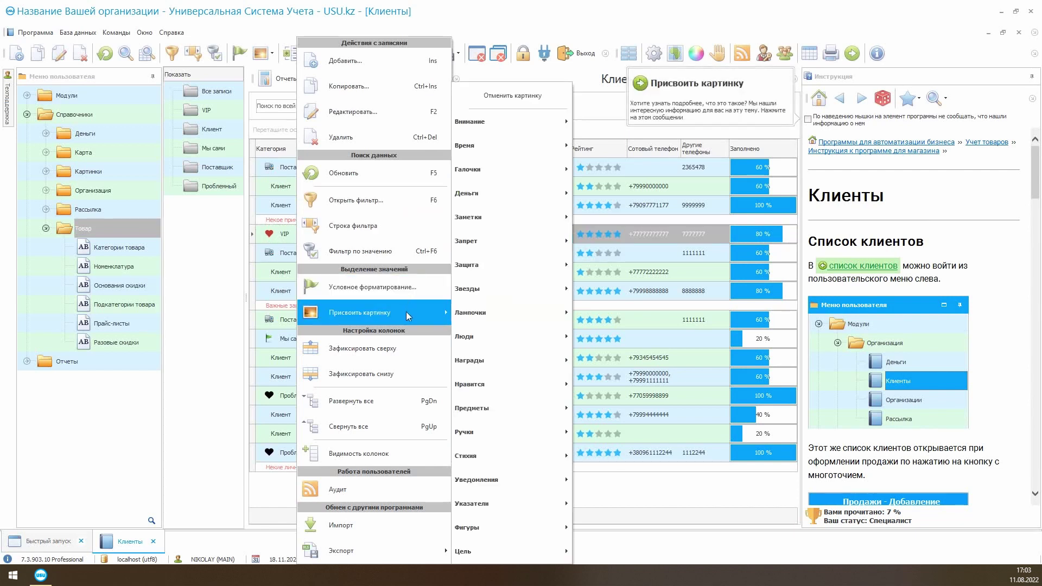
pyautogui.click(758, 88)
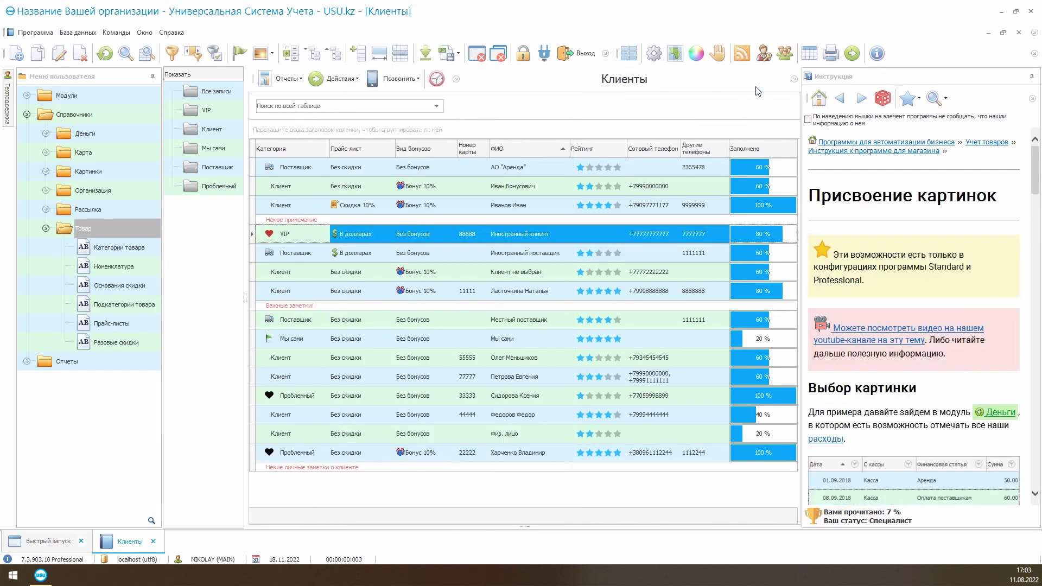
pyautogui.click(958, 212)
pyautogui.moveTo(1037, 176); pyautogui.dragTo(1002, 161)
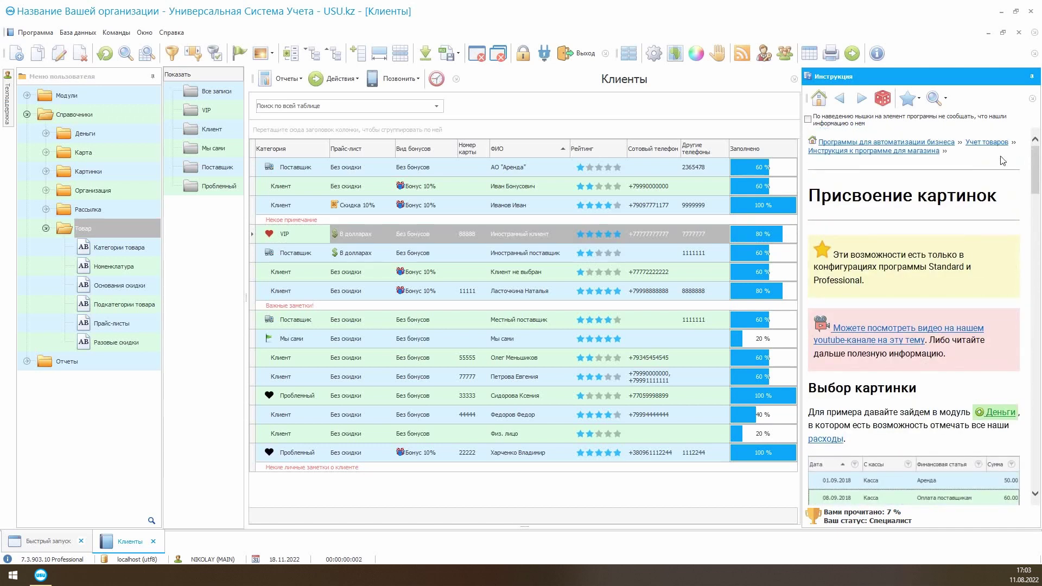
# Open the topic Фильтрация данных from the instruction's table of contents and dismiss the achievement notice.
pyautogui.click(915, 152)
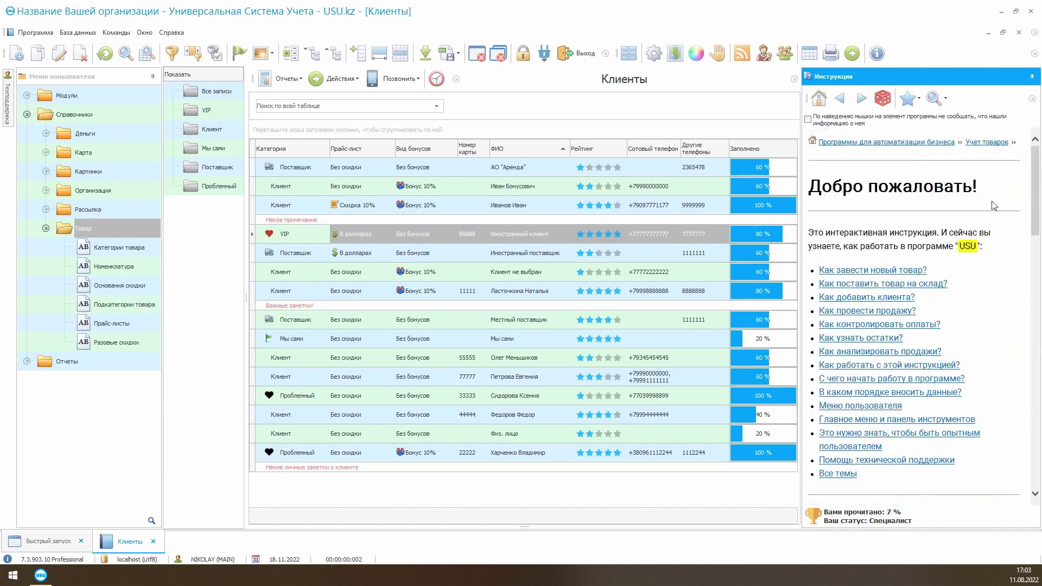
pyautogui.click(918, 434)
pyautogui.moveTo(1024, 202); pyautogui.dragTo(1034, 349)
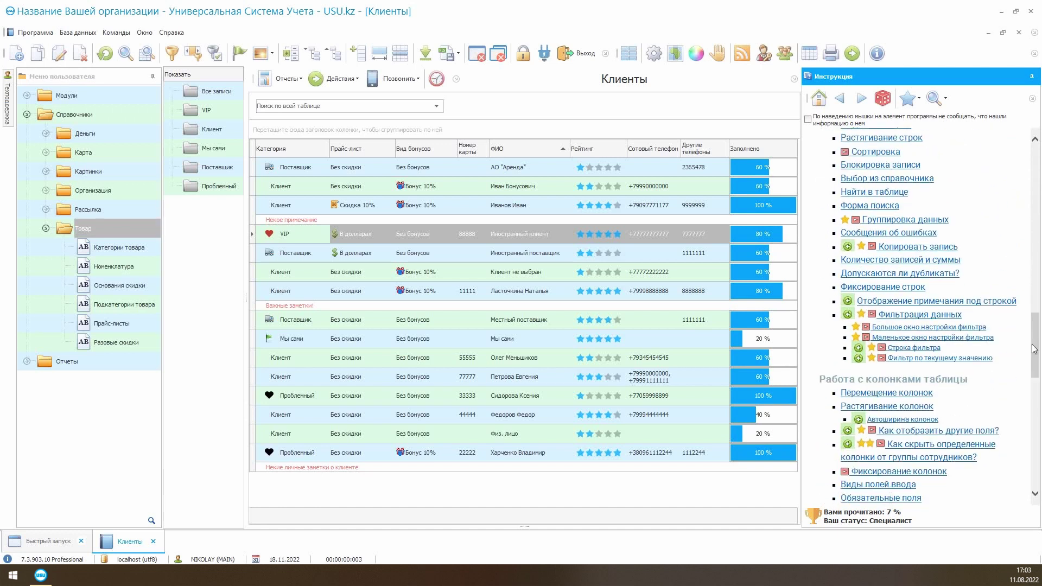
pyautogui.click(952, 315)
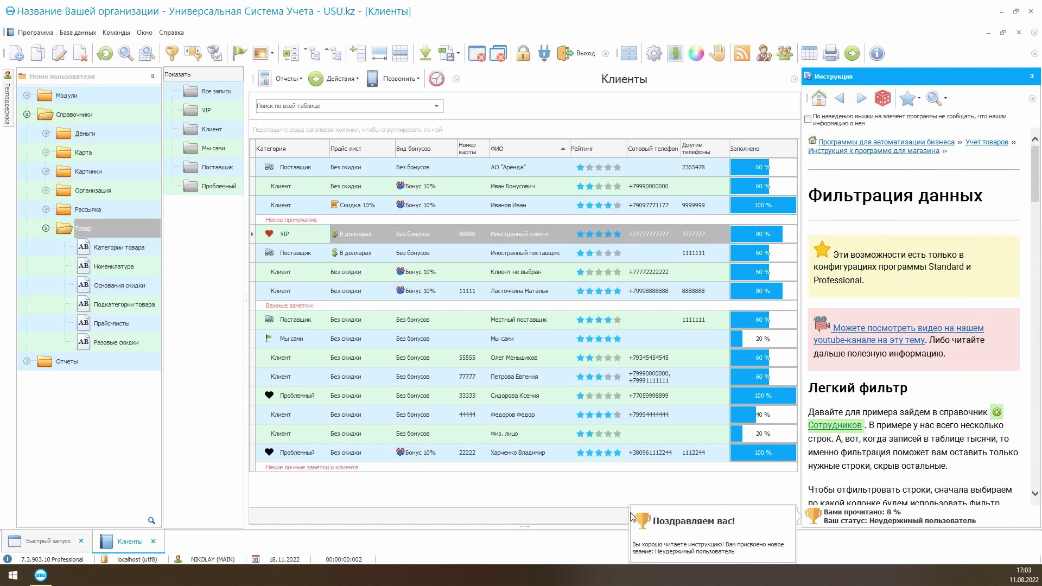
pyautogui.click(780, 524)
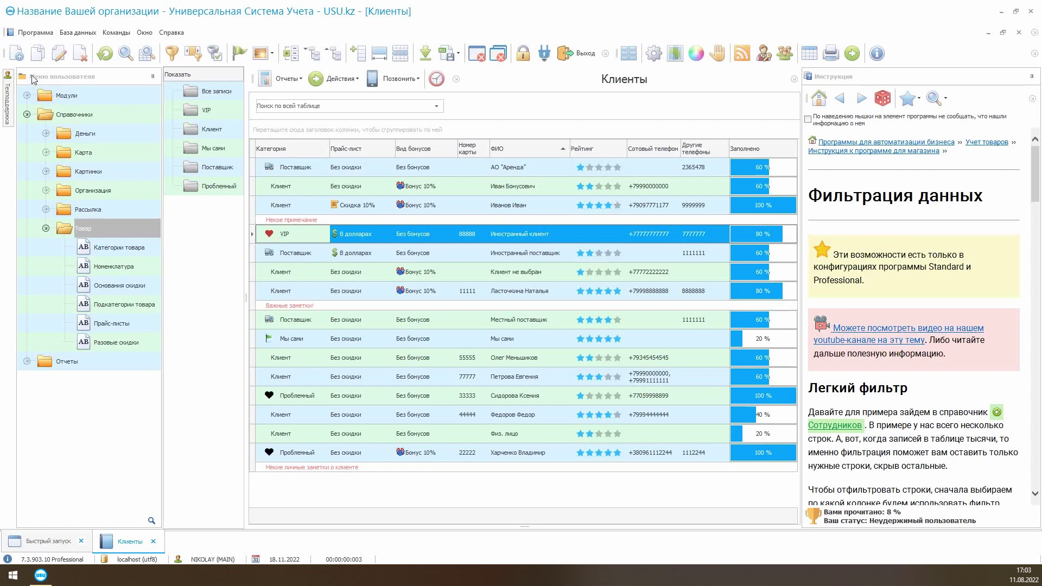
# Open the Техподдержка chat and read its messages.
pyautogui.moveTo(11, 79)
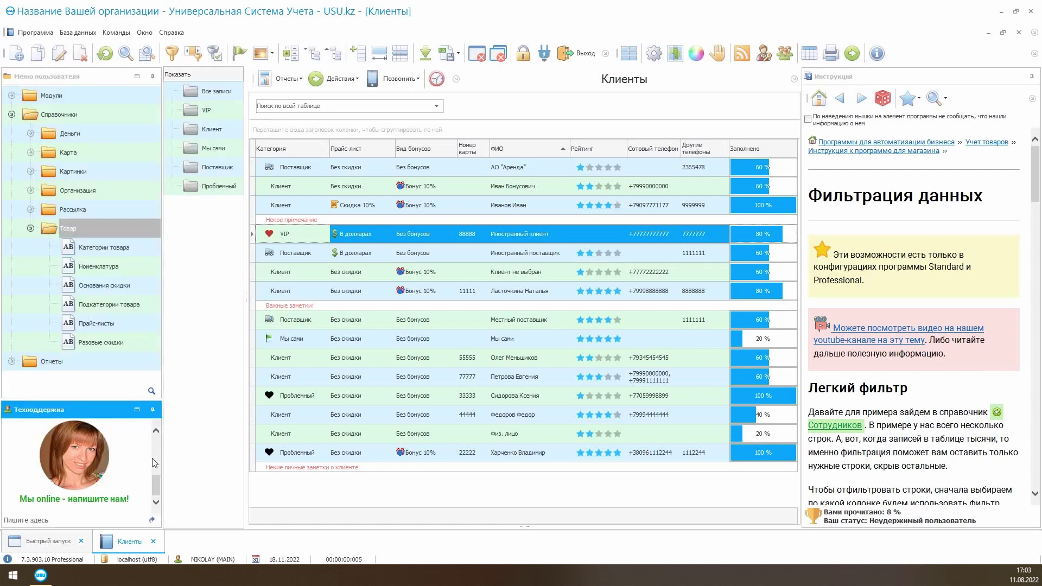
pyautogui.click(152, 463)
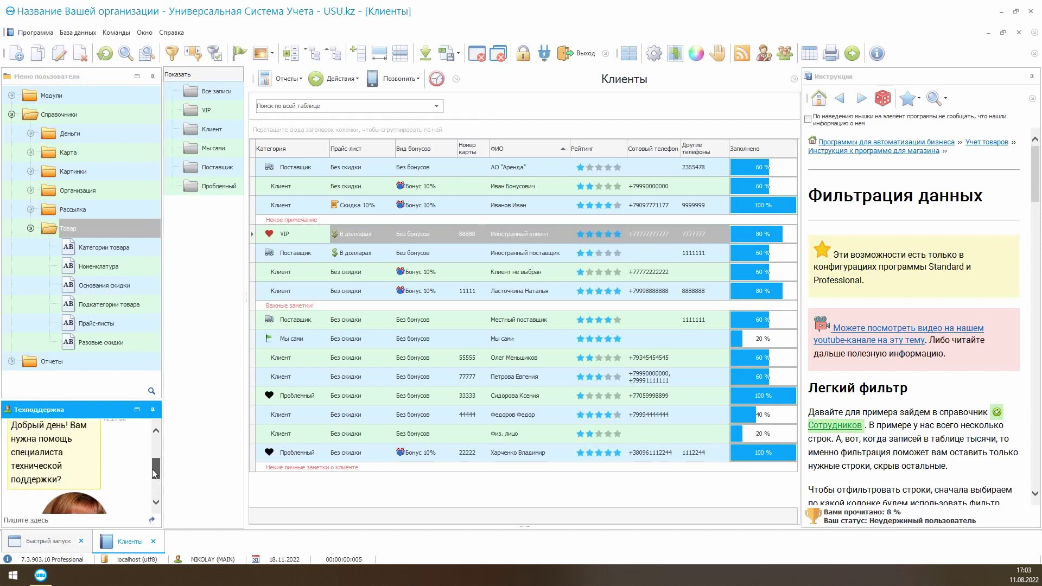
pyautogui.moveTo(154, 472)
pyautogui.mouseDown()
pyautogui.moveTo(153, 458)
pyautogui.moveTo(156, 491)
pyautogui.mouseUp()
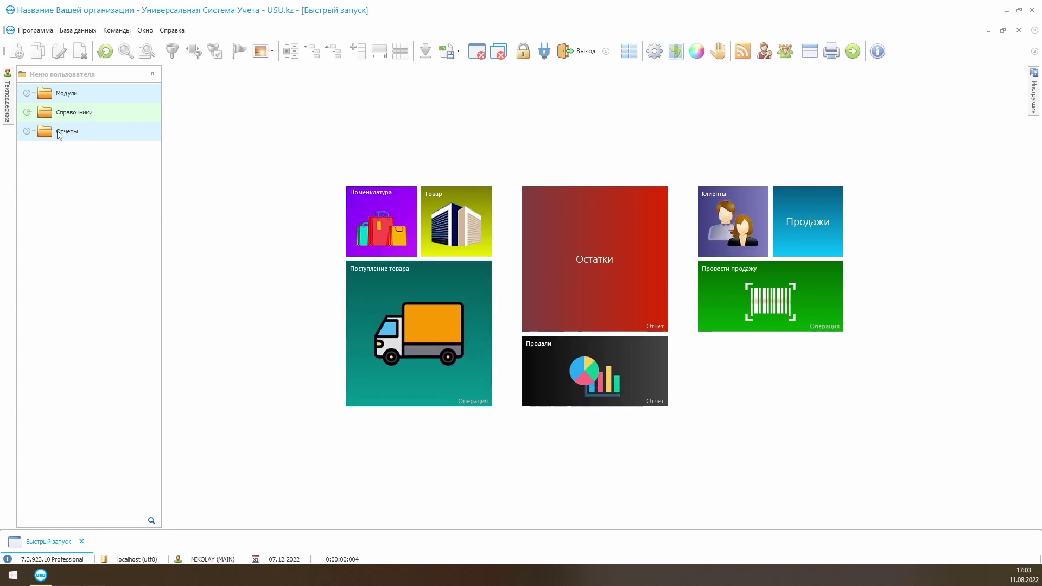
# Add the Зарплата report from Отчеты > Деньги to the quick launch area as a tile below Провести продажу.
pyautogui.click(27, 131)
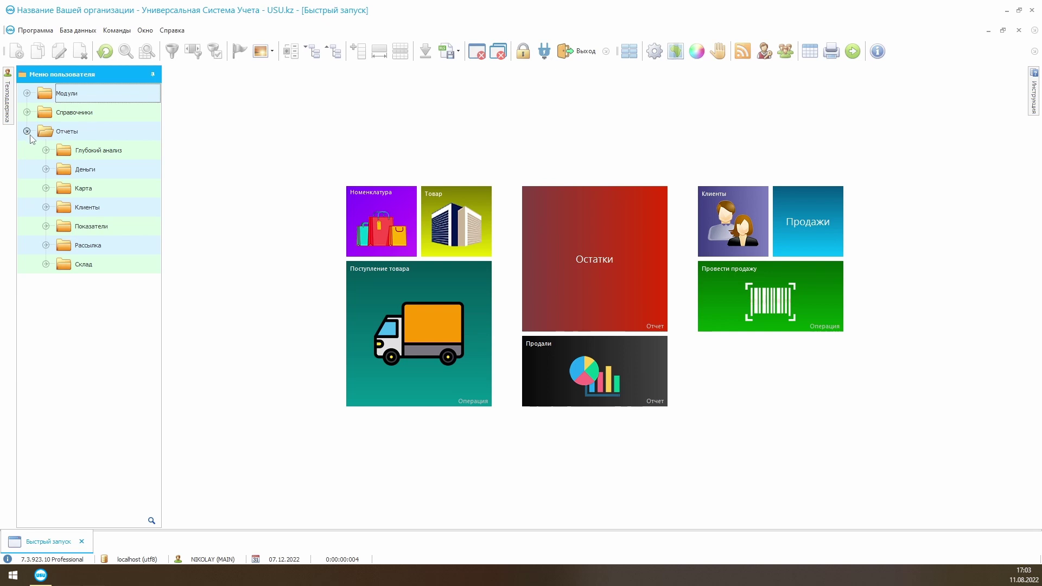
pyautogui.click(46, 169)
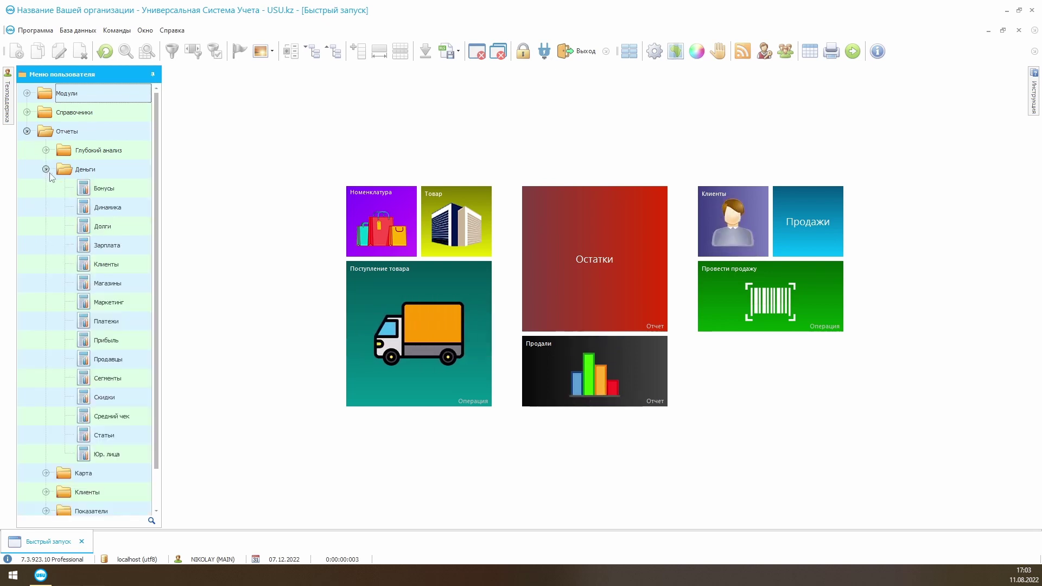
pyautogui.click(116, 249)
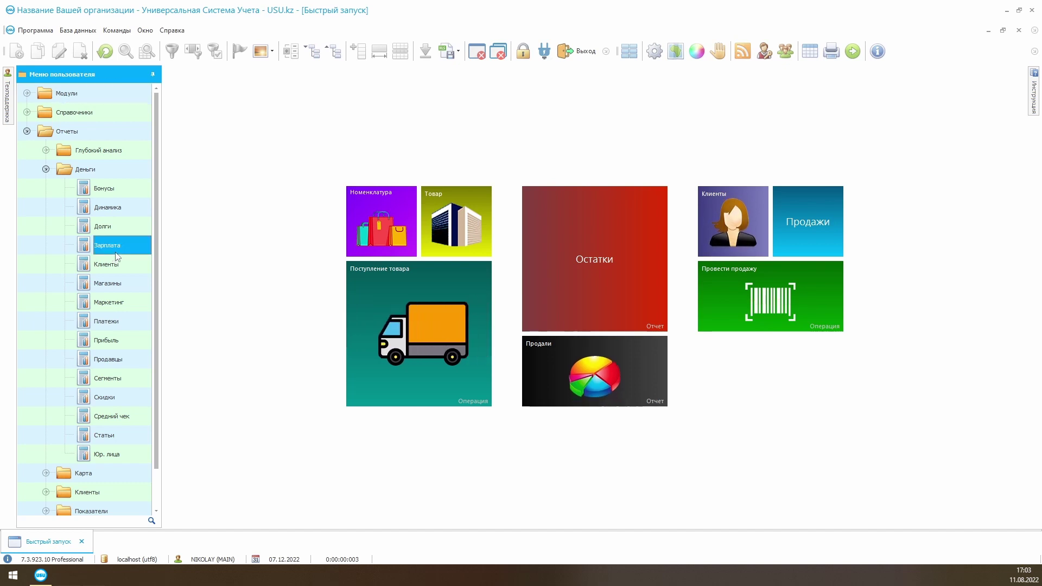
pyautogui.moveTo(124, 253); pyautogui.dragTo(751, 371)
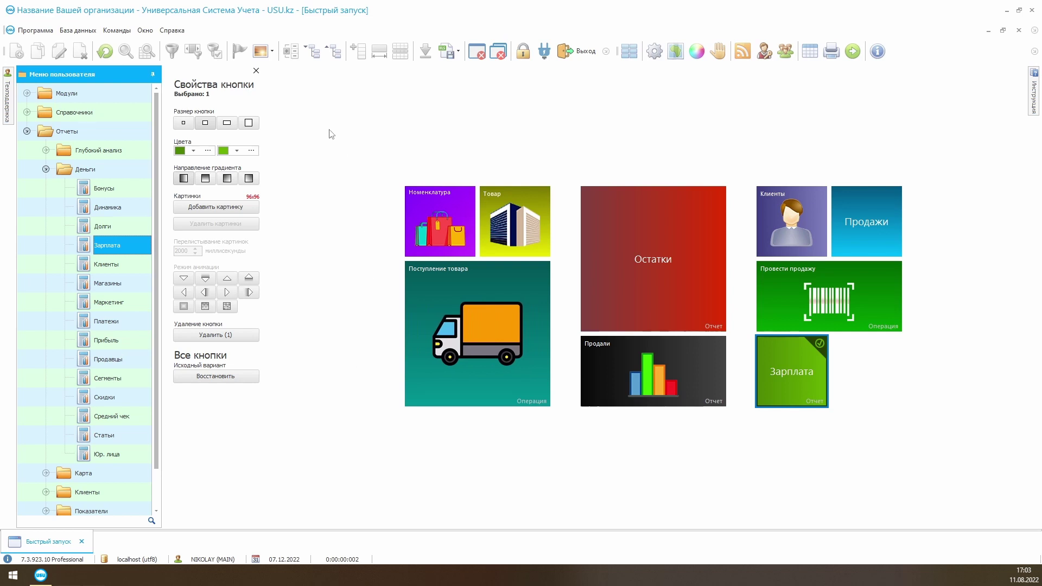
# Try different gradient directions on the Зарплата tile, ending with the horizontal left-to-right gradient.
pyautogui.click(204, 181)
pyautogui.click(227, 179)
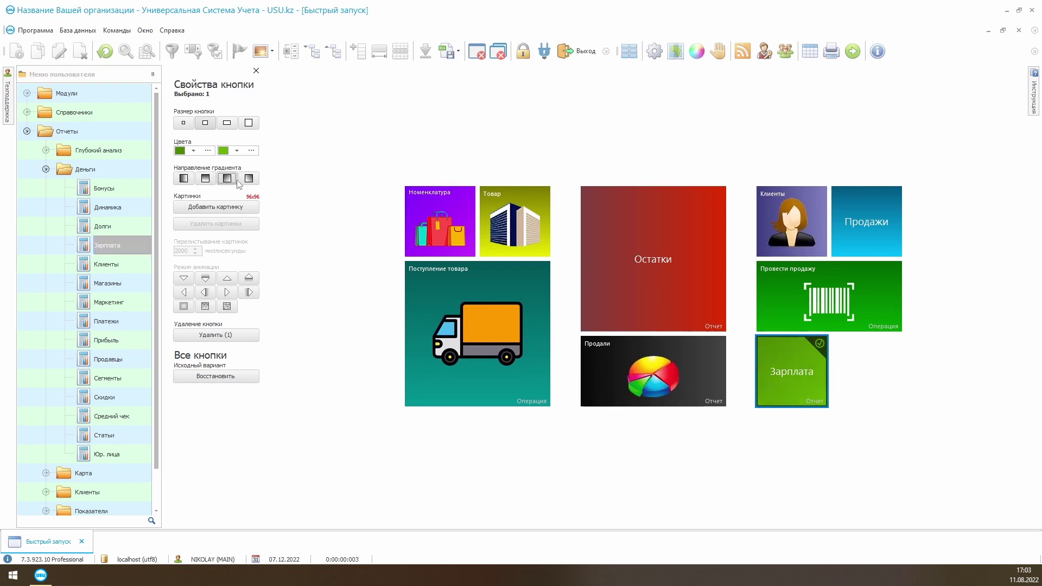
pyautogui.click(183, 178)
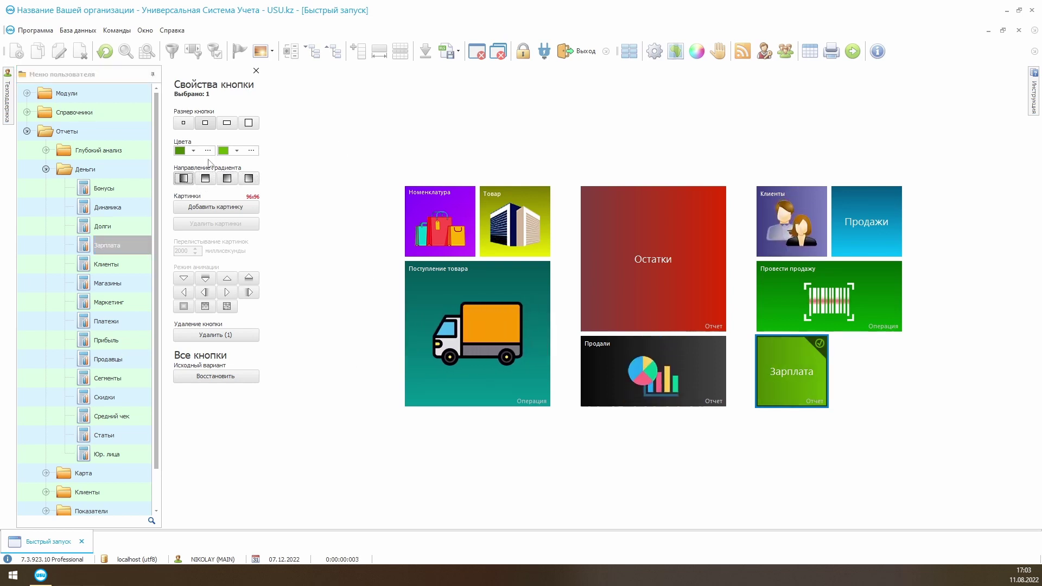
# Try the wide and large square sizes on the Зарплата tile, restore its regular square size and close the tile properties.
pyautogui.click(228, 124)
pyautogui.click(249, 123)
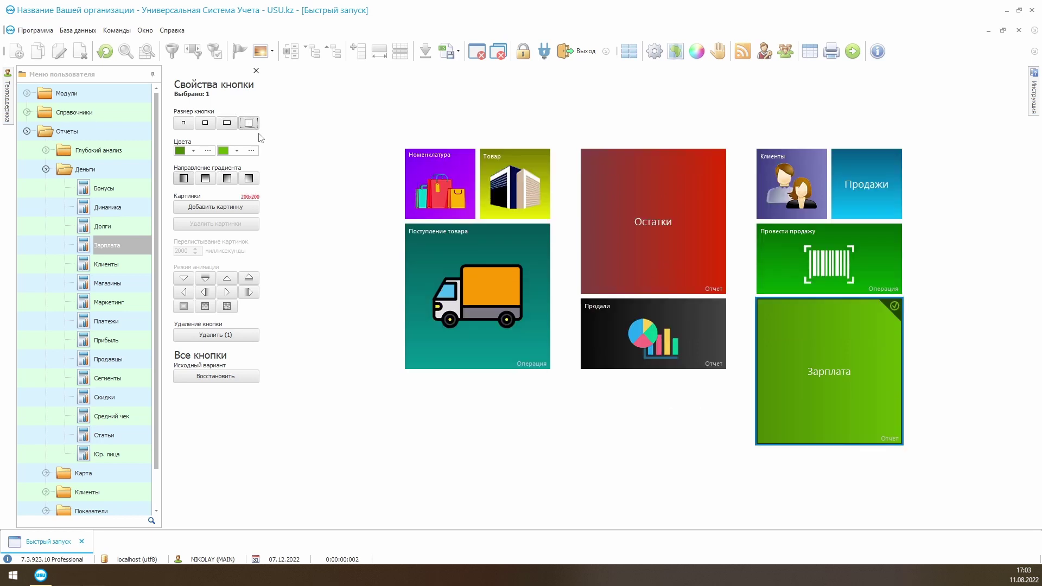
pyautogui.click(227, 123)
pyautogui.click(206, 123)
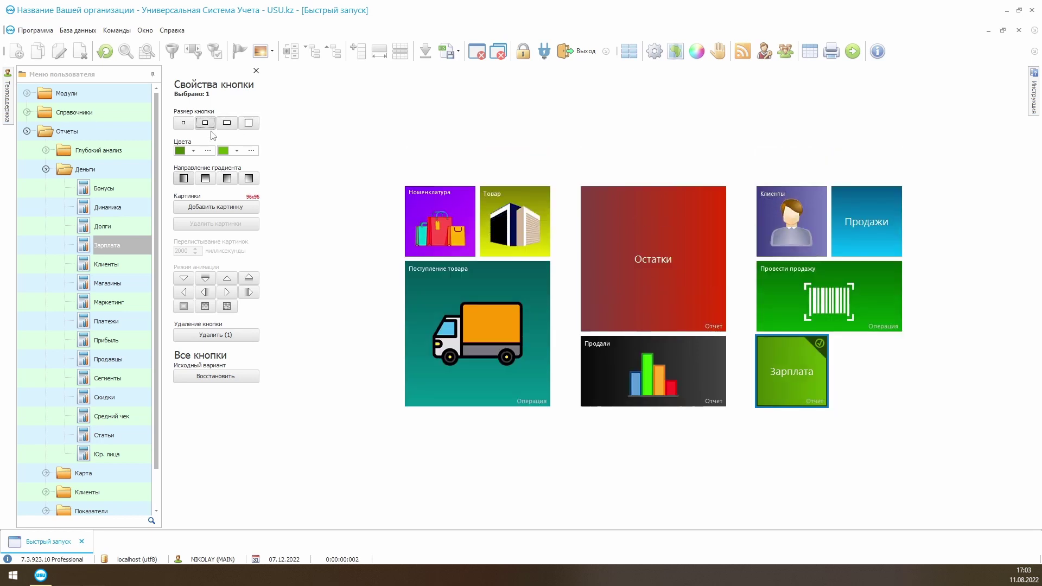
pyautogui.click(257, 71)
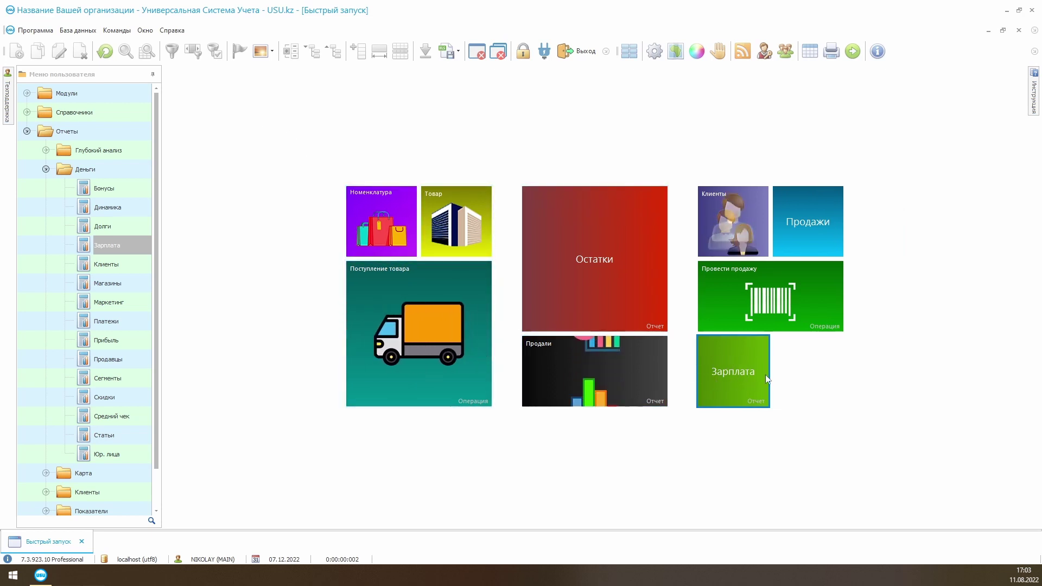
# Start a sale with Провести продажу and add the products with barcodes 10001 and 10002.
pyautogui.click(768, 296)
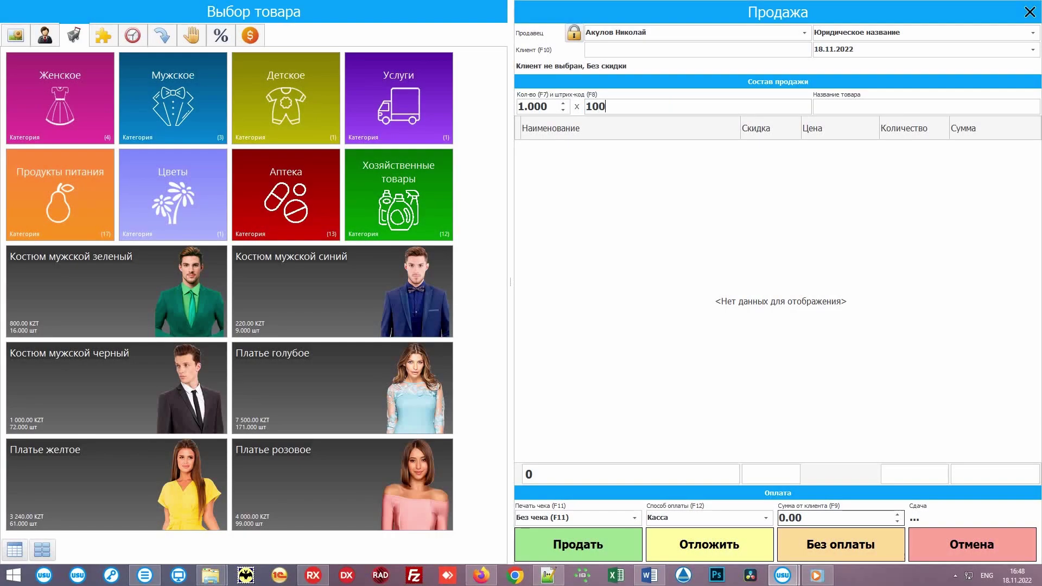
pyautogui.press('Return')
pyautogui.write('10002')
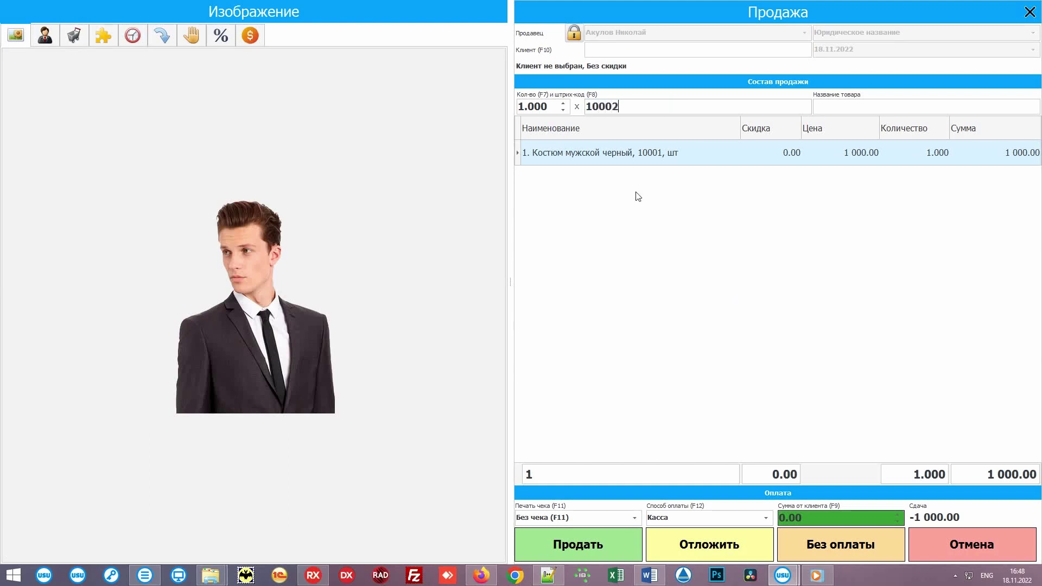
pyautogui.press('Return')
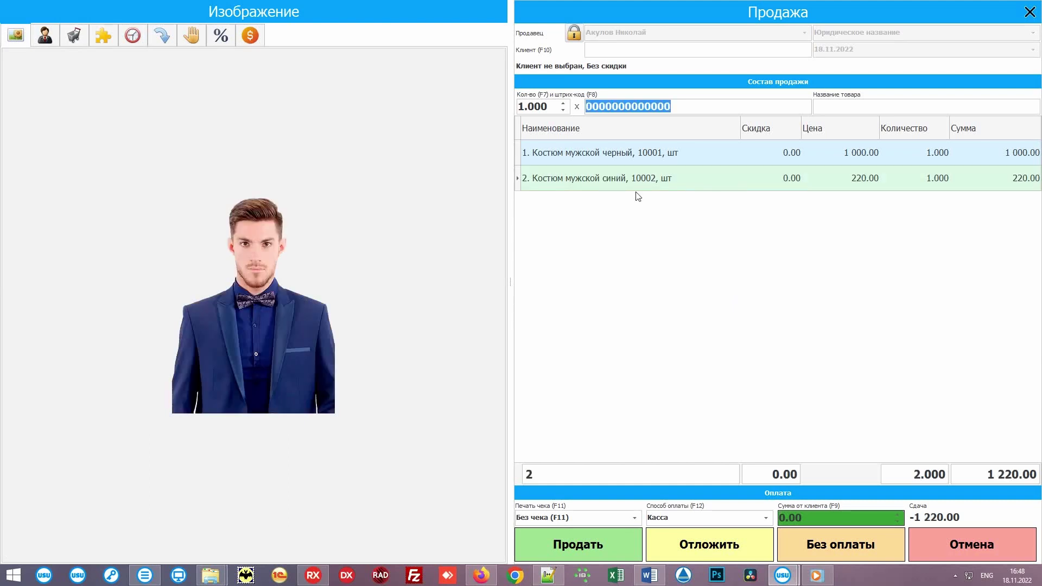
# Add the products with barcodes 10005 and 10006 to the sale and complete it.
pyautogui.write('10005')
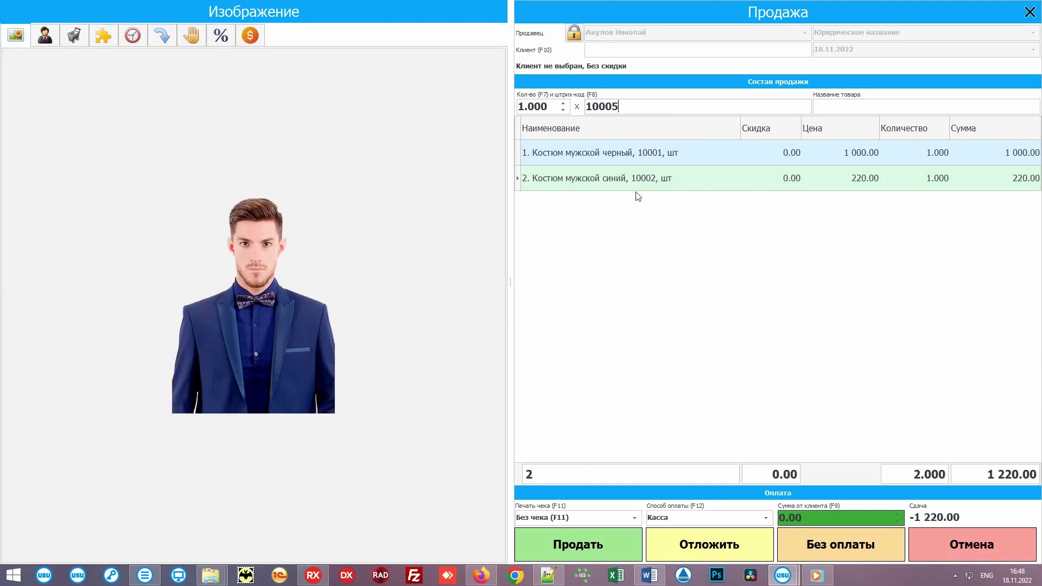
pyautogui.press('Return')
pyautogui.write('1000')
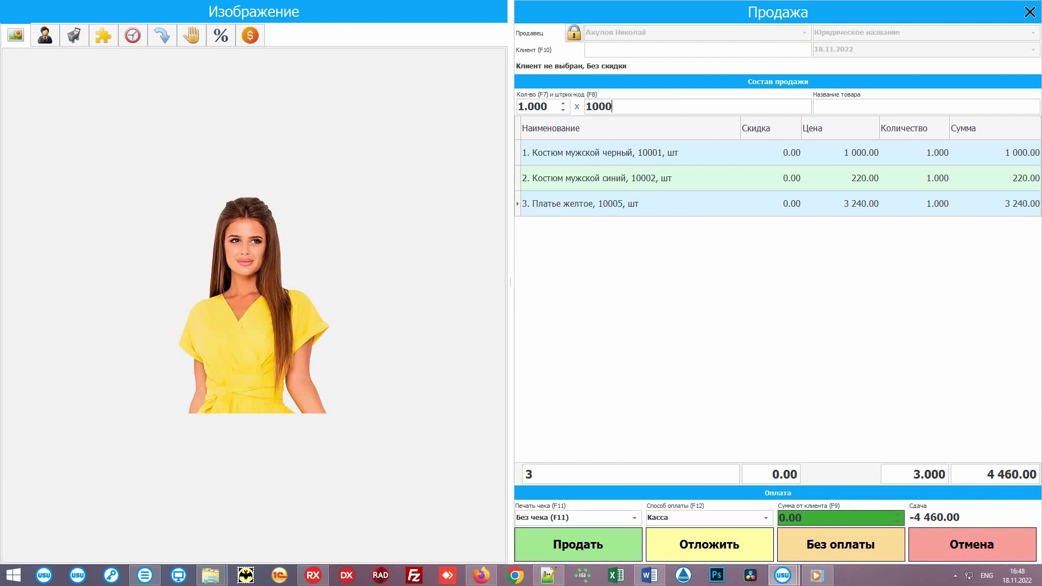
pyautogui.write('6')
pyautogui.press('Return')
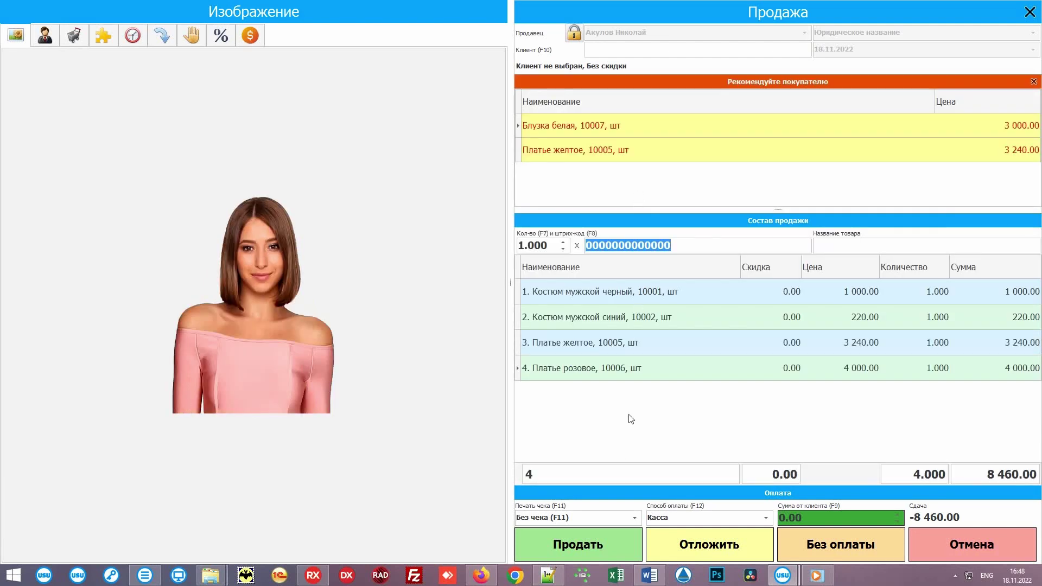
pyautogui.click(622, 543)
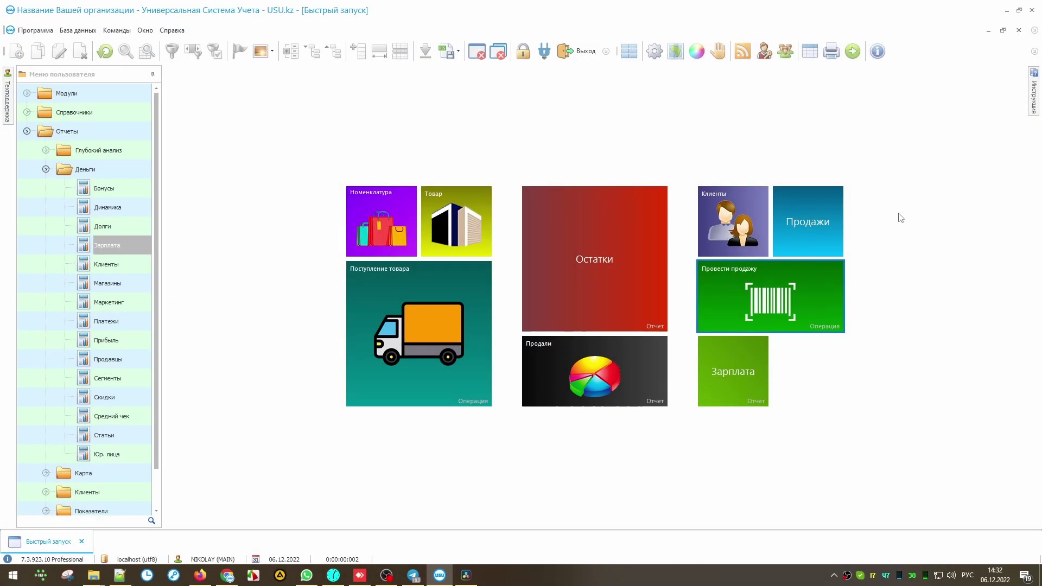
# Start a new sale with Провести продажу and add the bakery products with barcodes 01 and 02.
pyautogui.click(785, 300)
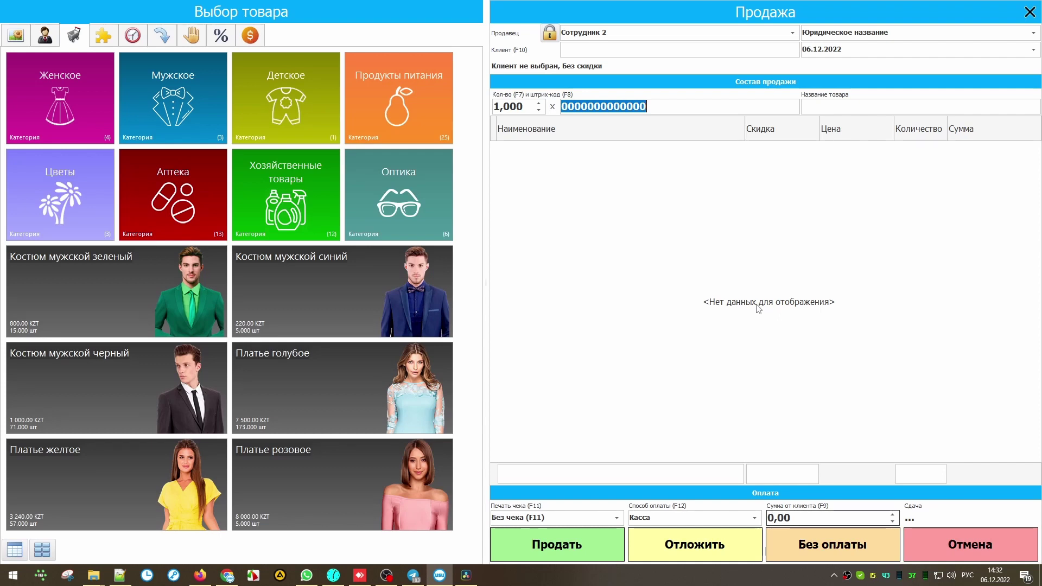
pyautogui.write('01')
pyautogui.press('Return')
pyautogui.write('0')
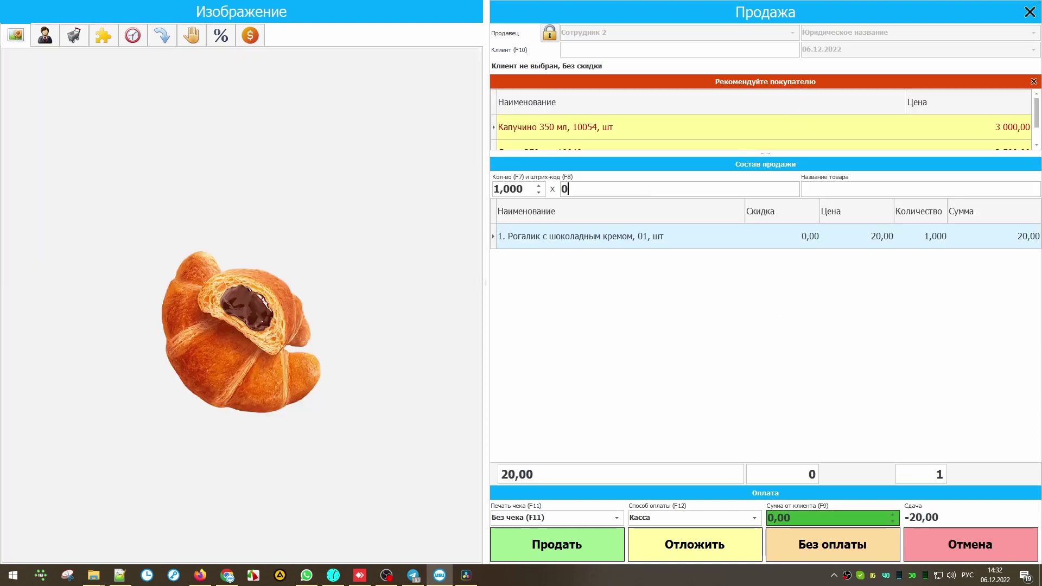
pyautogui.write('2')
pyautogui.press('Return')
# Add the bakery products with barcodes 03, 04 and 05 to the sale and complete it.
pyautogui.write('03')
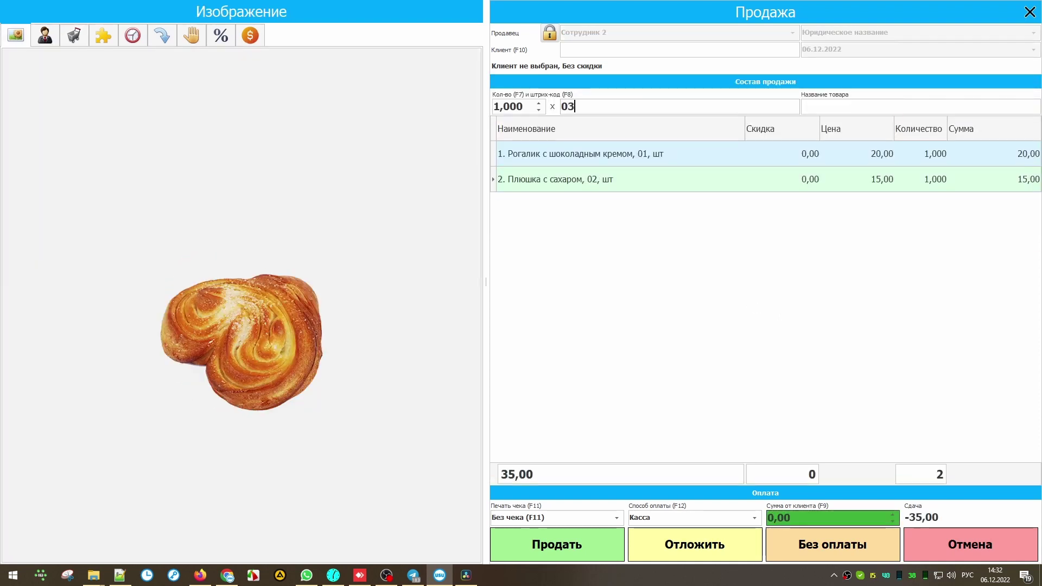
pyautogui.press('Return')
pyautogui.write('04')
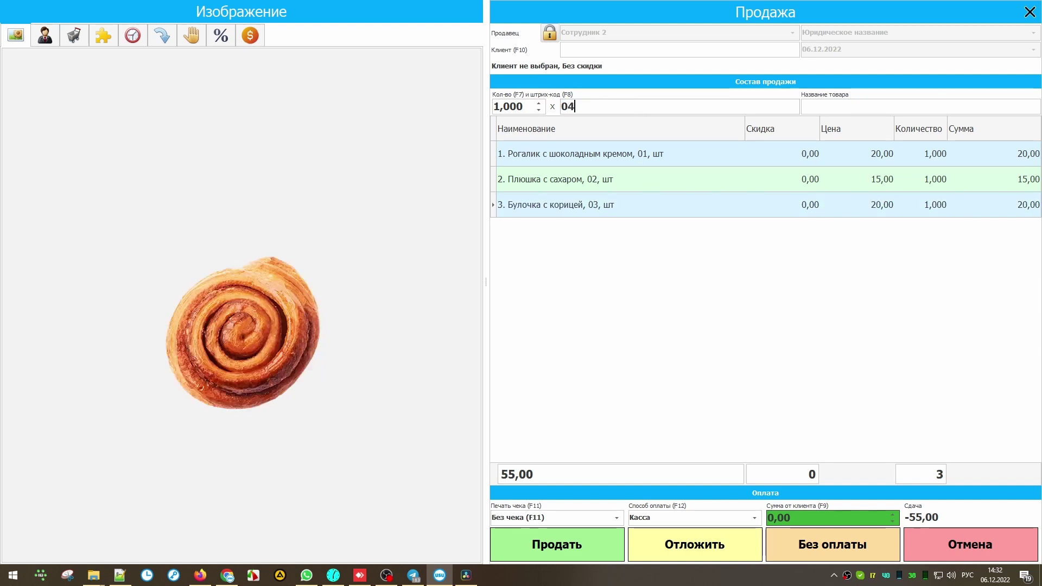
pyautogui.press('Return')
pyautogui.write('05')
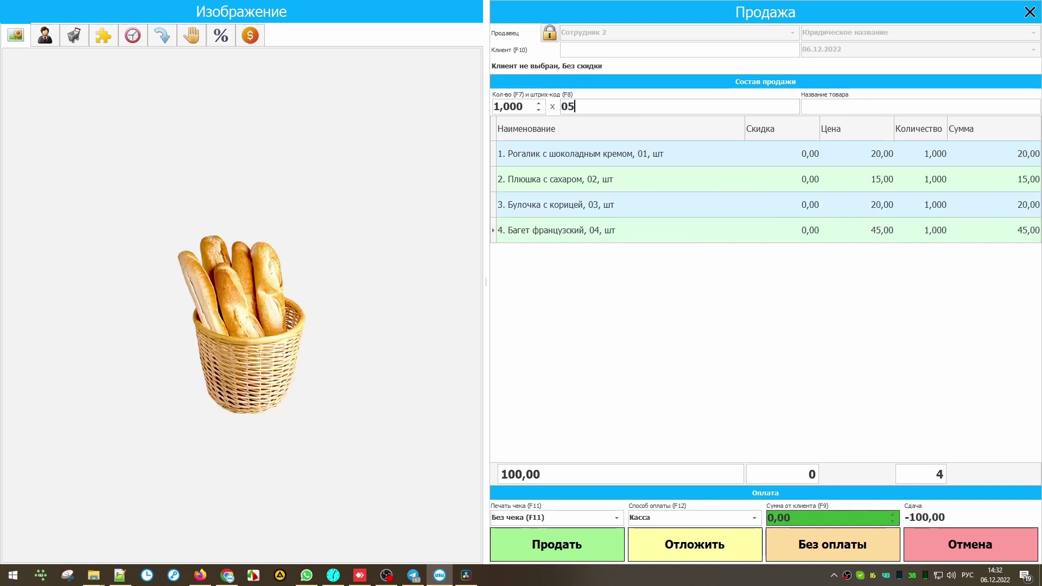
pyautogui.press('Return')
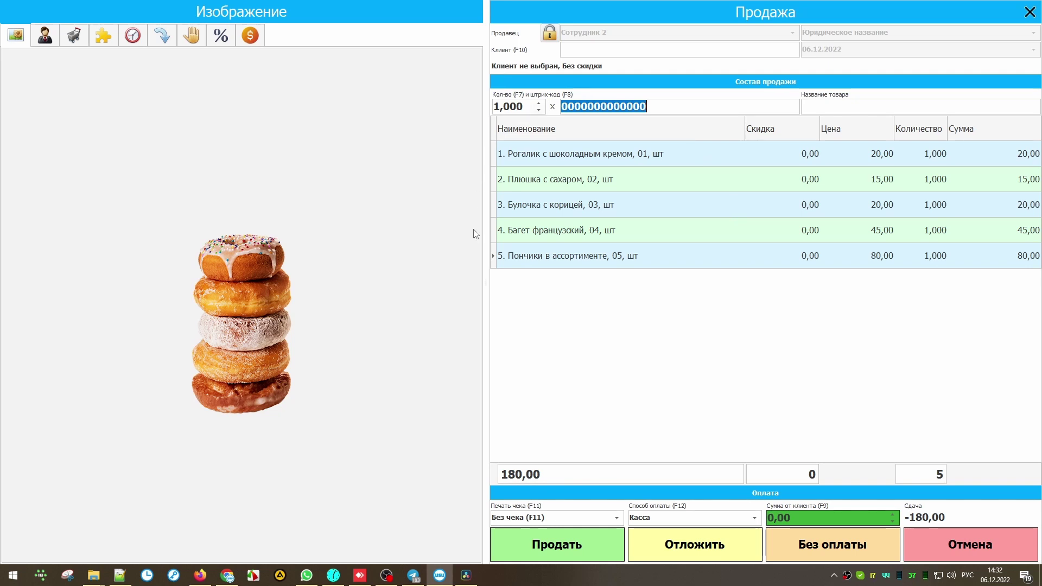
pyautogui.click(579, 548)
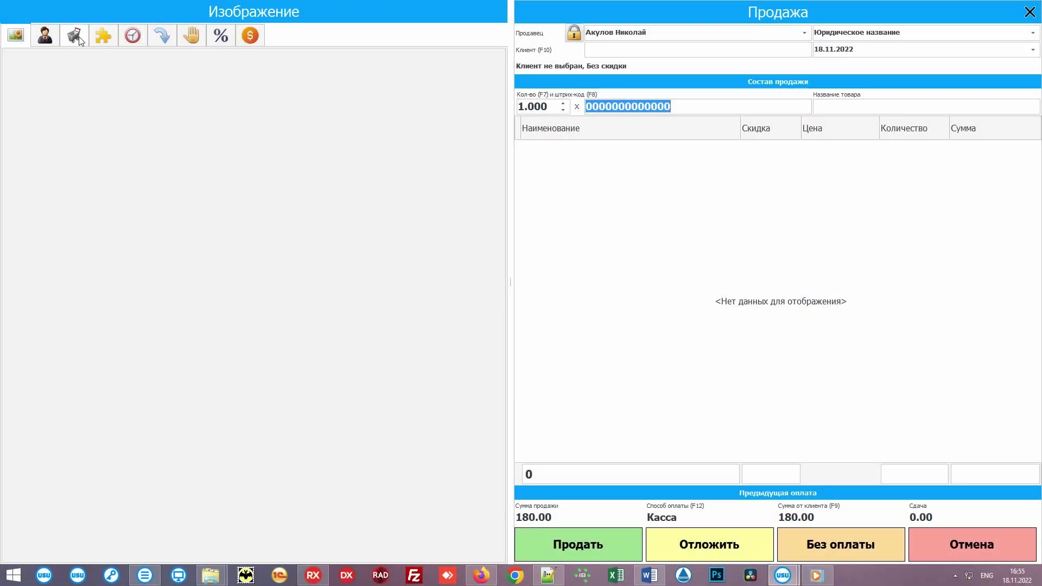
# Sell Костюм мужской синий, Платье голубое, Платье желтое and Костюм мужской черный by picking them from the visual product selection.
pyautogui.click(76, 37)
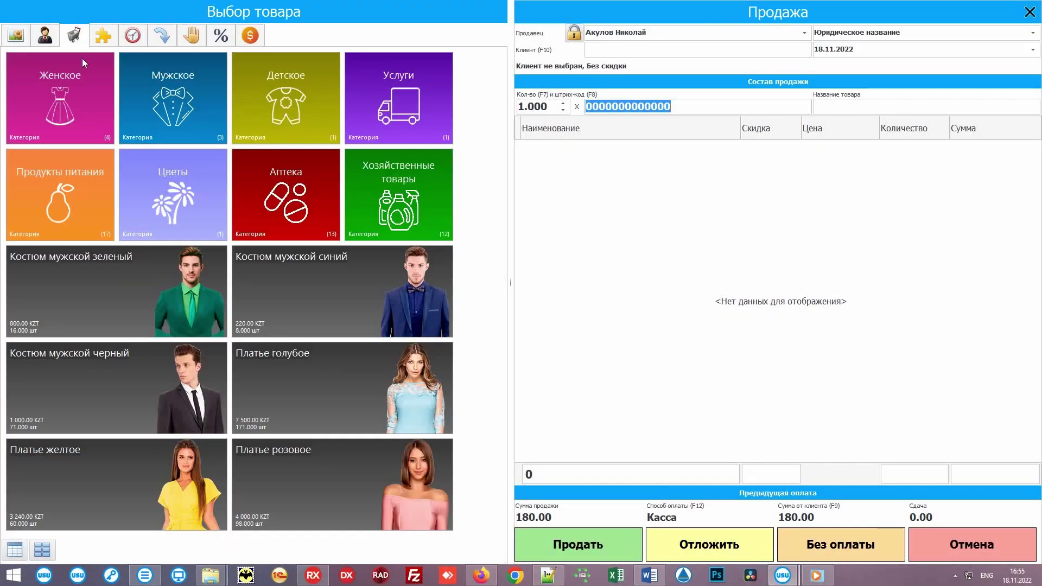
pyautogui.click(364, 265)
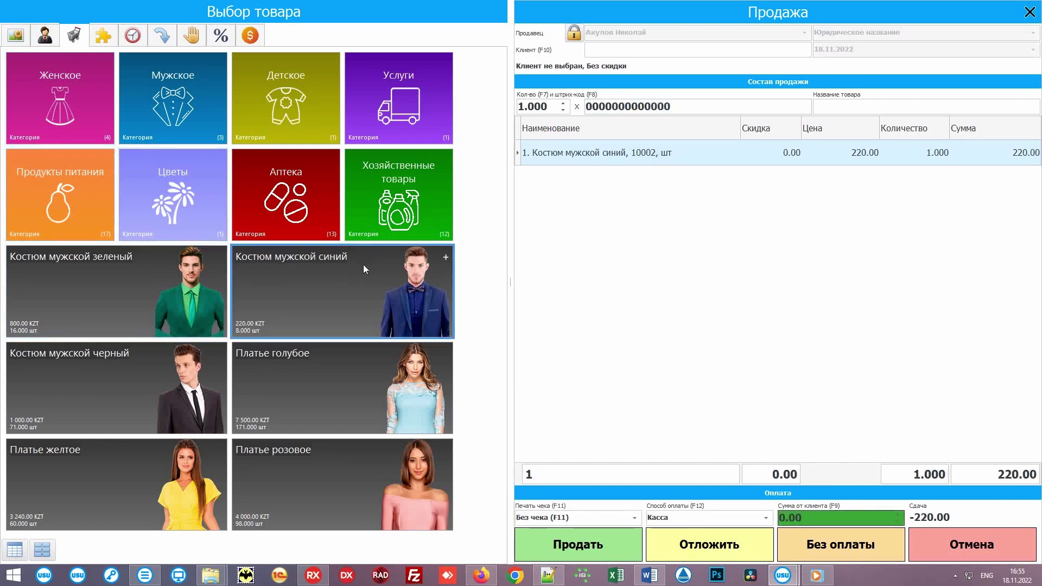
pyautogui.click(357, 361)
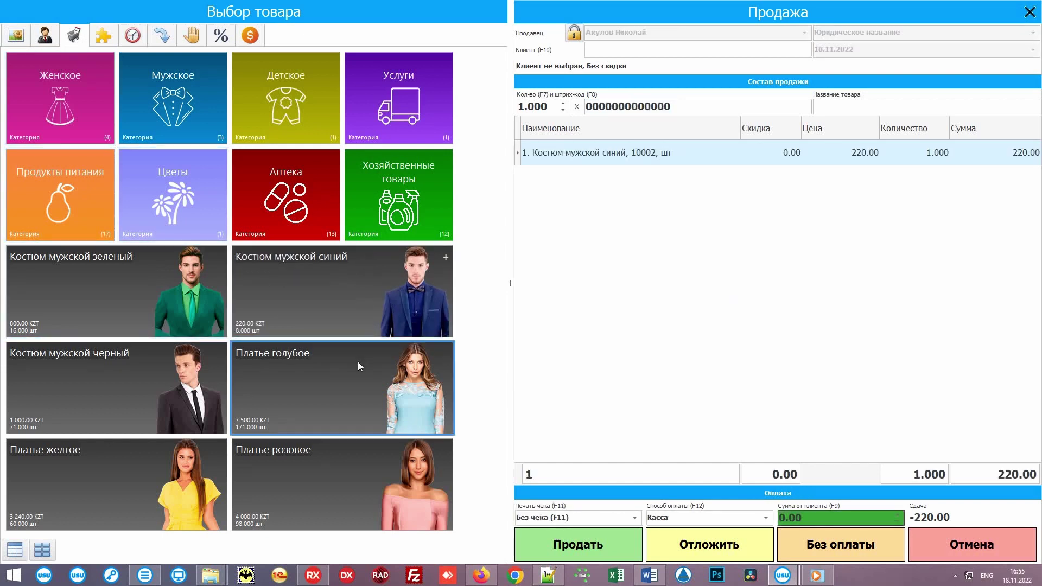
pyautogui.click(182, 467)
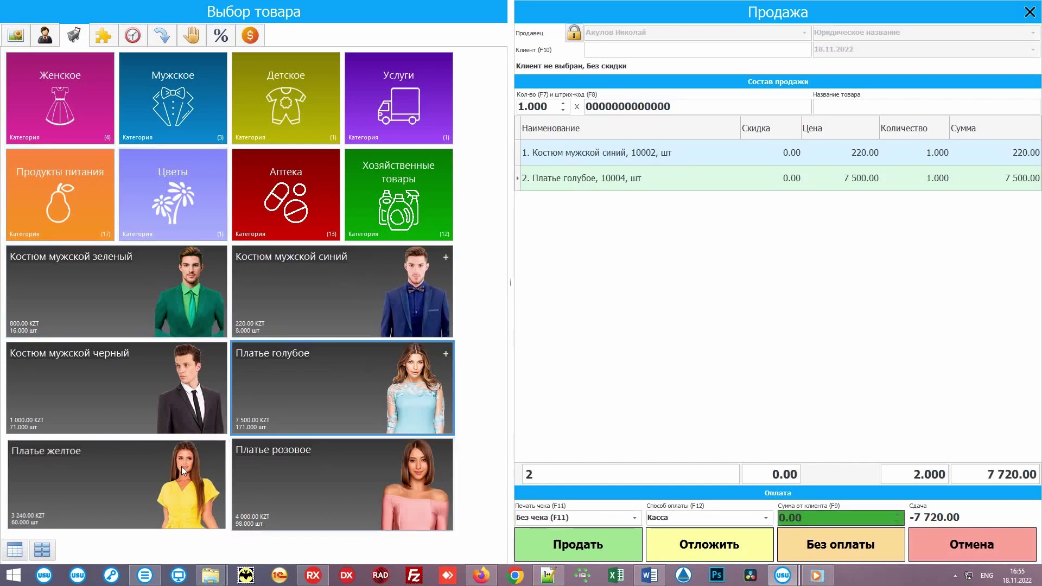
pyautogui.click(134, 370)
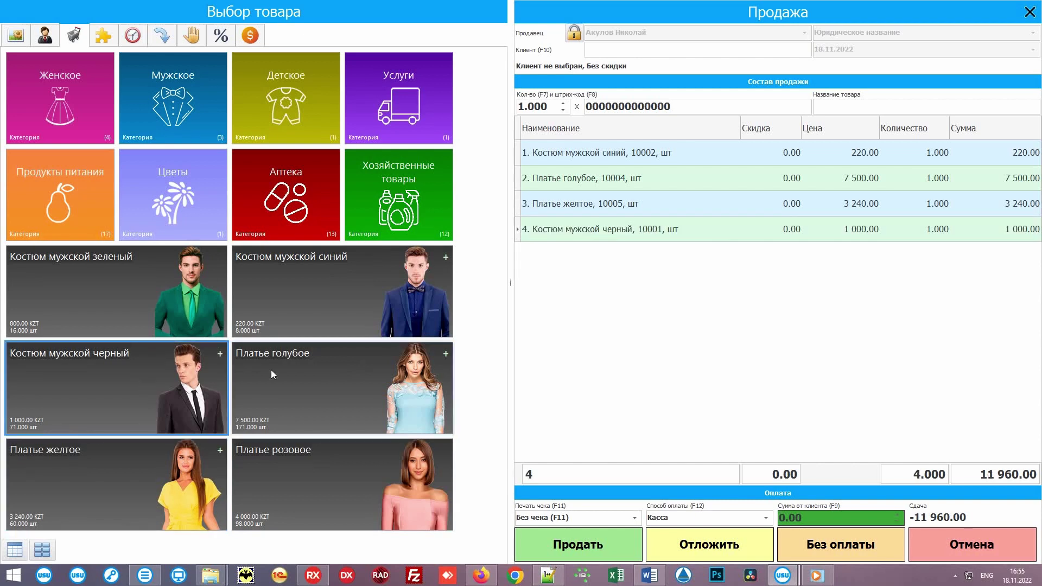
pyautogui.click(615, 542)
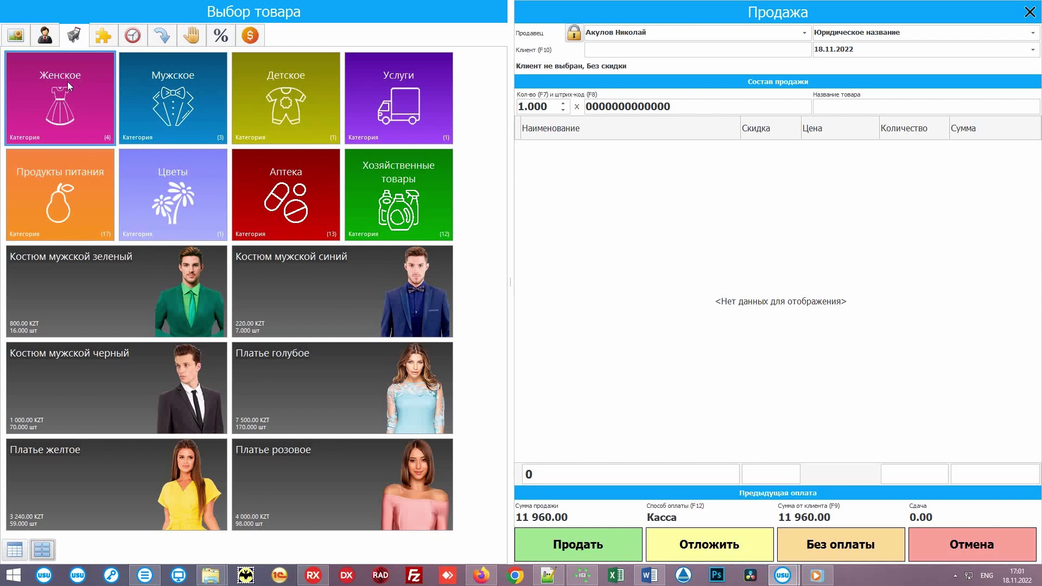
# Add Платье голубое and Платье желтое to a new sale from the Женское category, Платья subcategory.
pyautogui.click(92, 81)
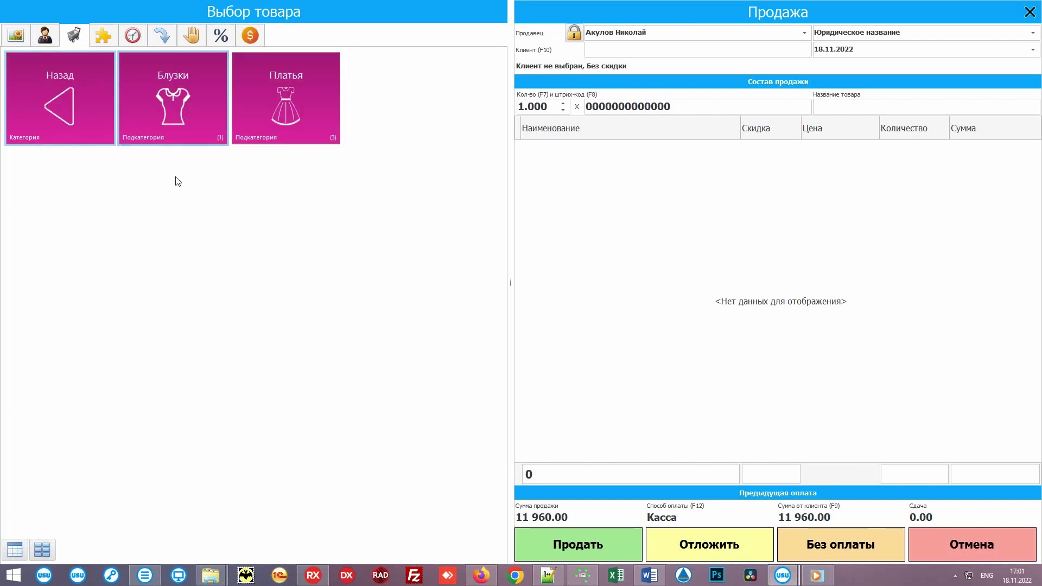
pyautogui.click(250, 83)
pyautogui.click(315, 104)
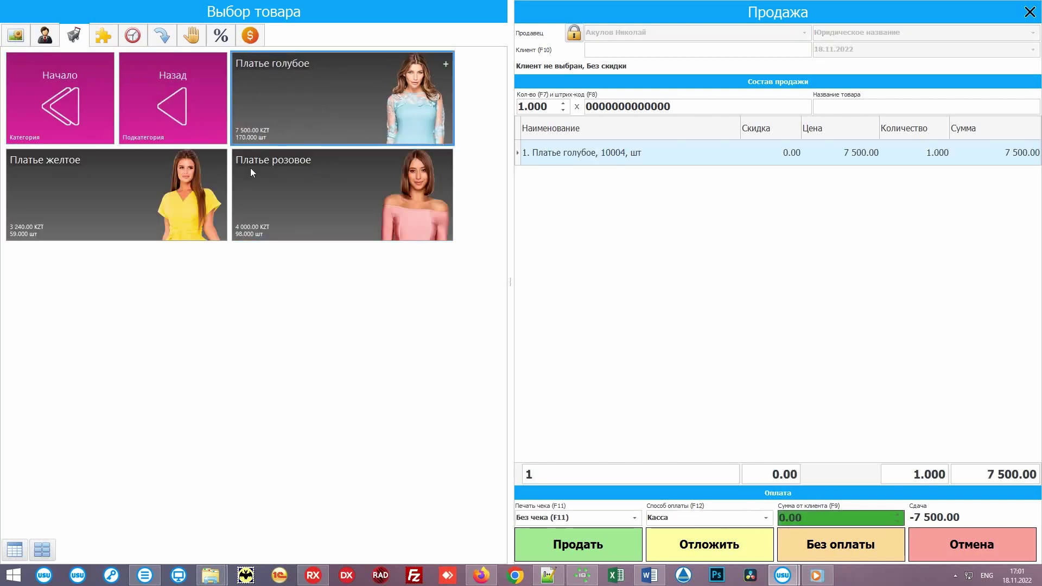
pyautogui.click(132, 173)
# Add Костюм мужской черный and Костюм мужской синий from the Мужское category, go back to the category overview and complete the sale.
pyautogui.click(76, 85)
pyautogui.click(217, 91)
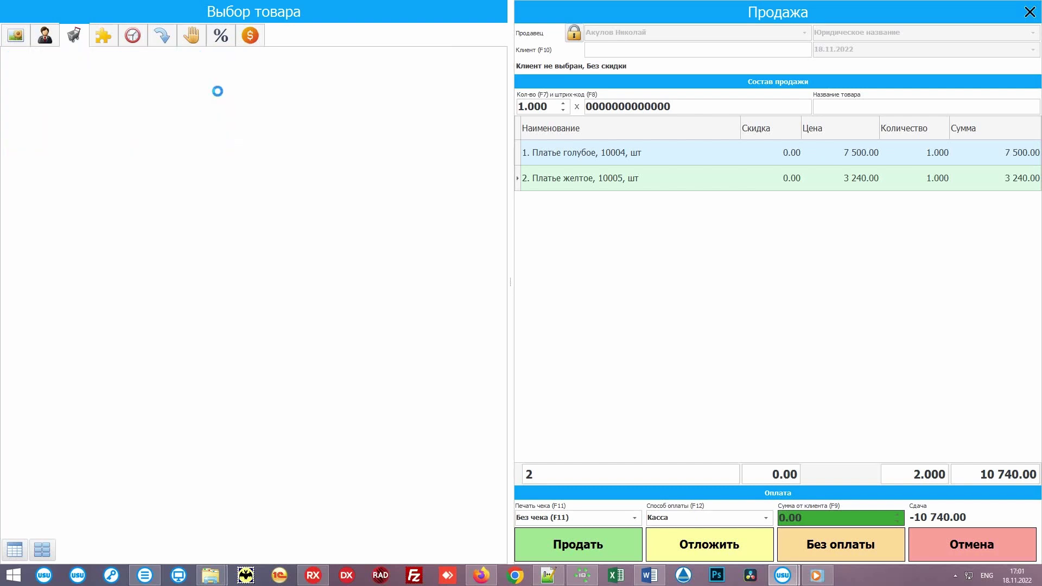
pyautogui.click(330, 195)
pyautogui.click(142, 173)
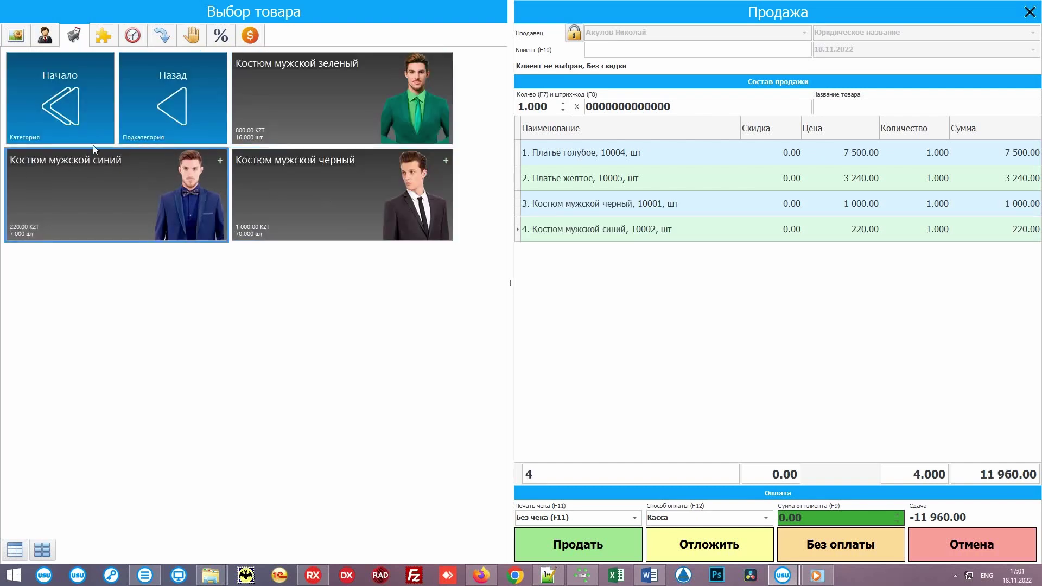
pyautogui.click(90, 131)
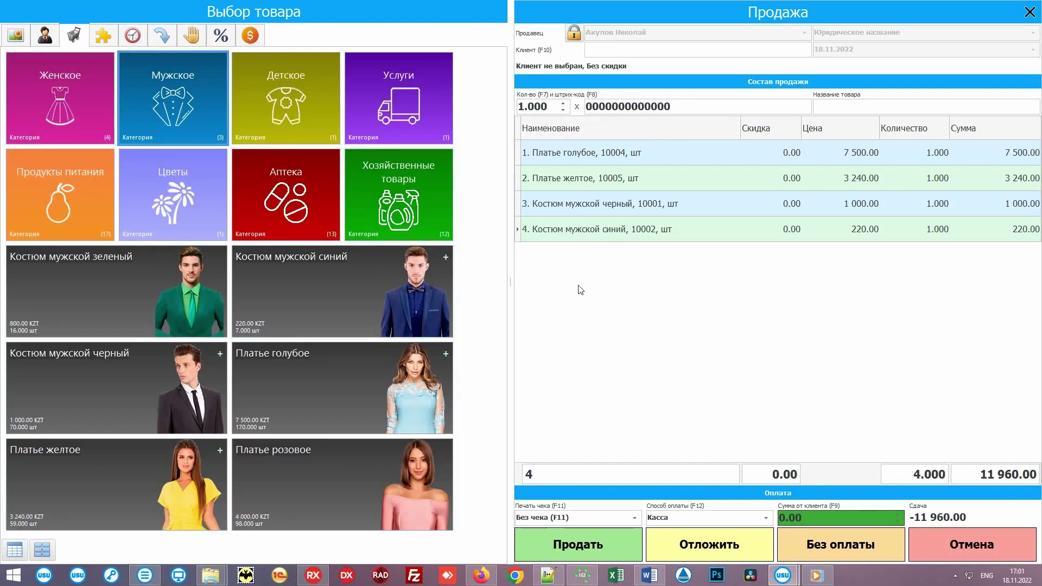
pyautogui.click(617, 542)
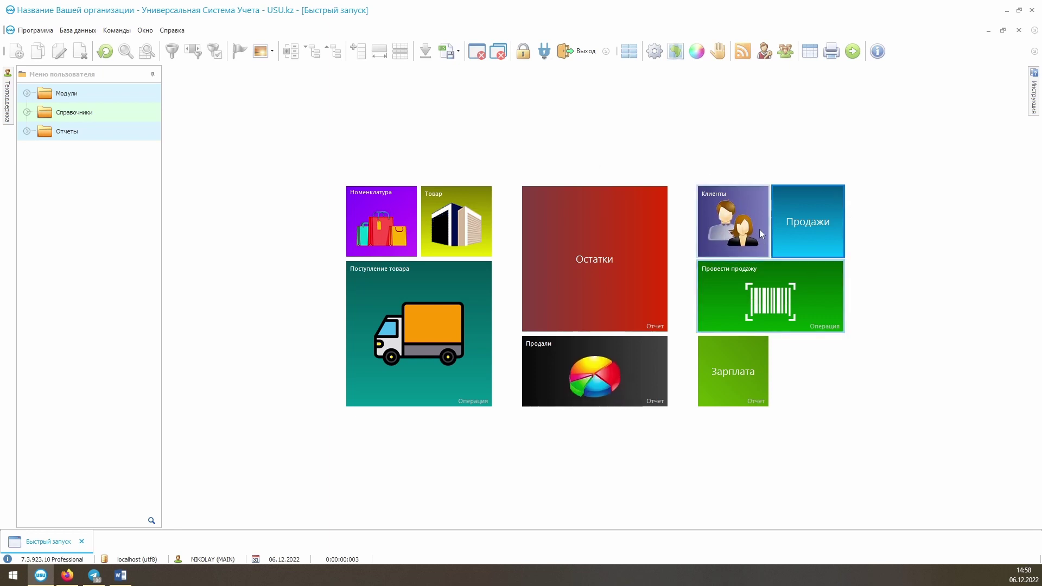
# Open the Продажи module and go through the first seven sales to examine the products in each one.
pyautogui.click(810, 219)
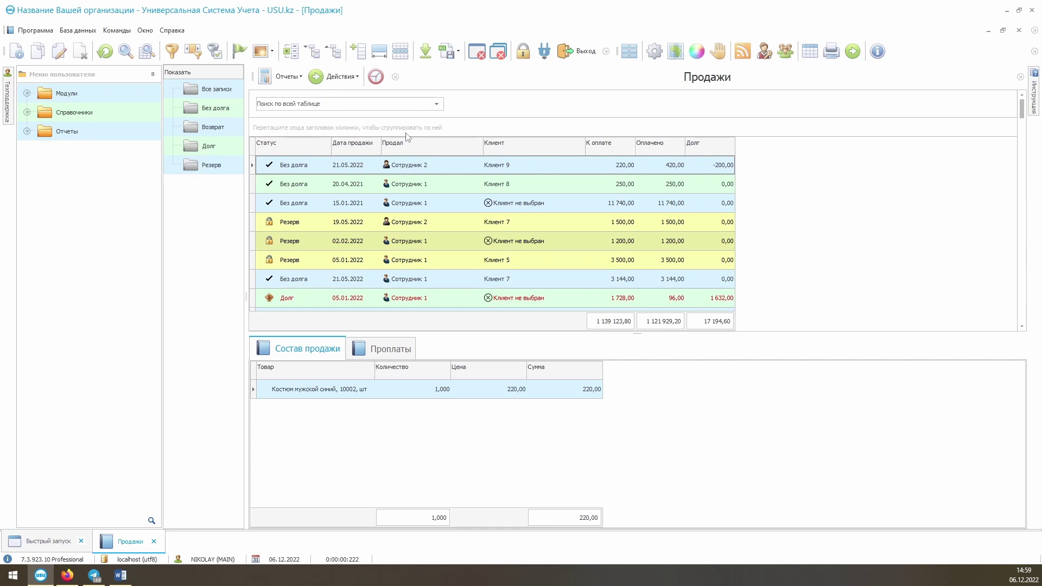
pyautogui.click(448, 166)
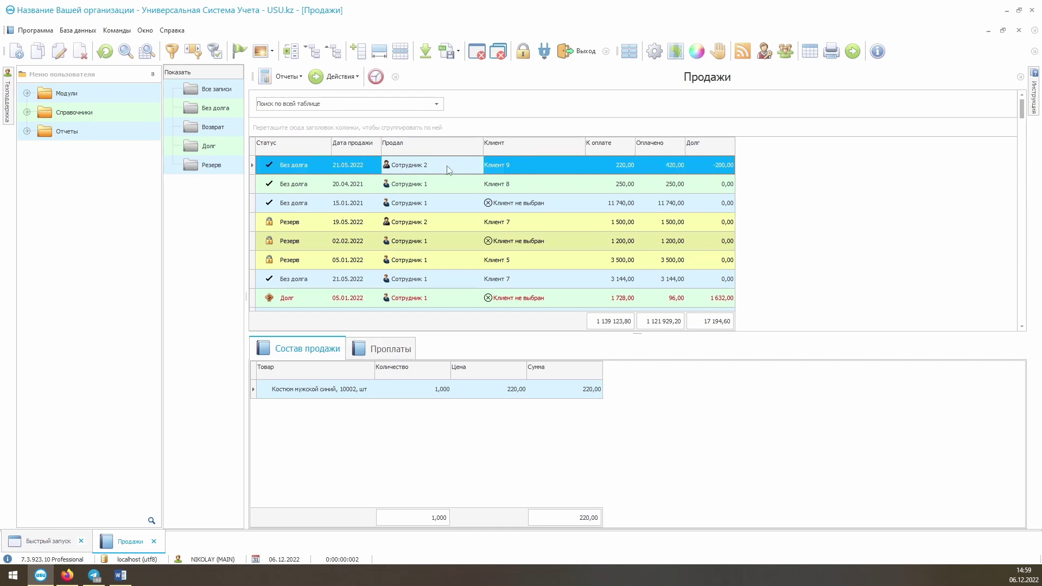
pyautogui.click(445, 185)
pyautogui.click(442, 205)
pyautogui.click(444, 225)
pyautogui.click(442, 244)
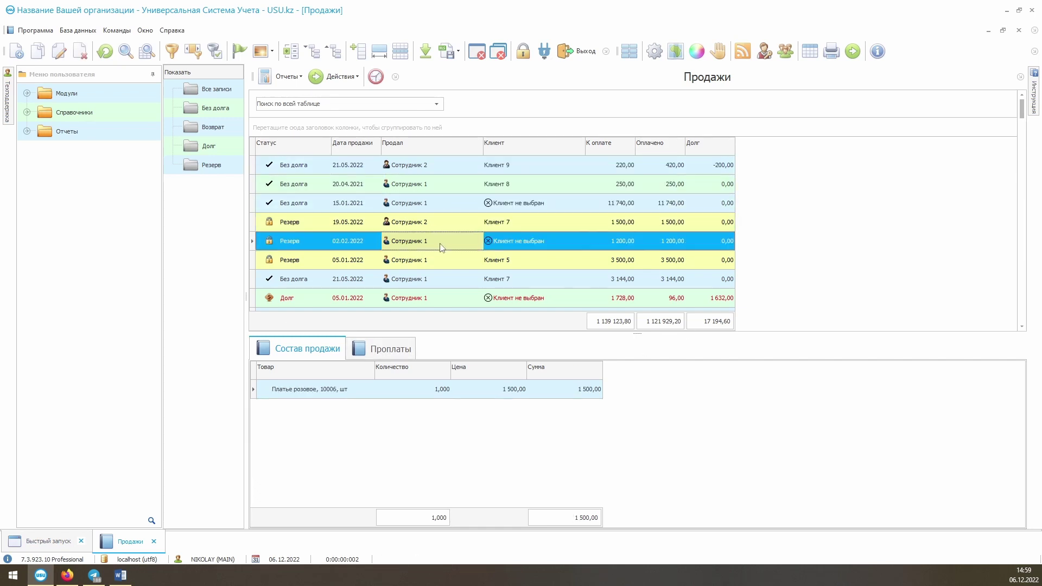
pyautogui.click(445, 266)
pyautogui.click(445, 281)
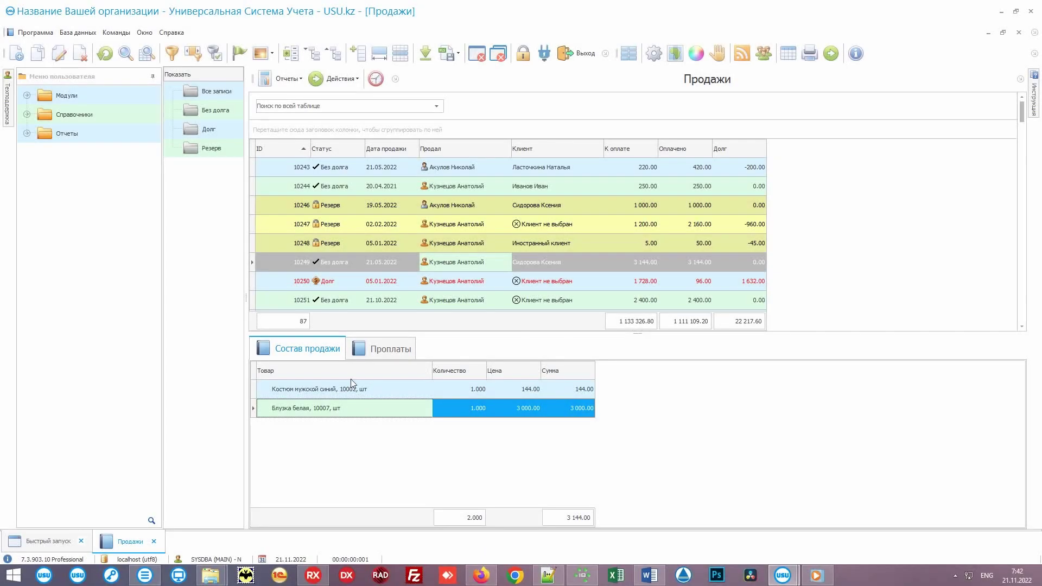
# Generate the Чек report for the selected sale, enlarge the receipt to 250% to read it, and close it.
pyautogui.click(285, 79)
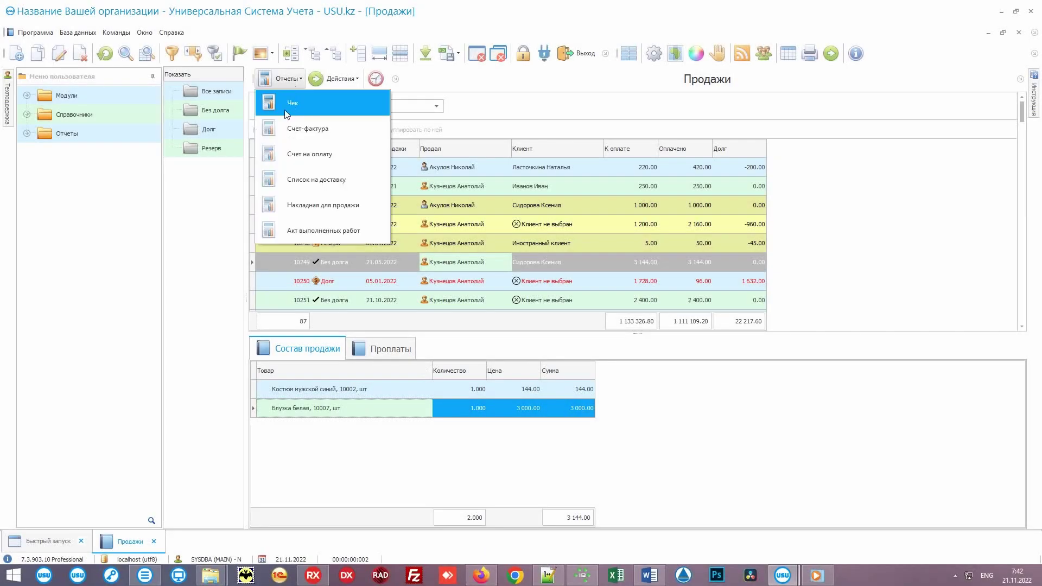
pyautogui.click(330, 113)
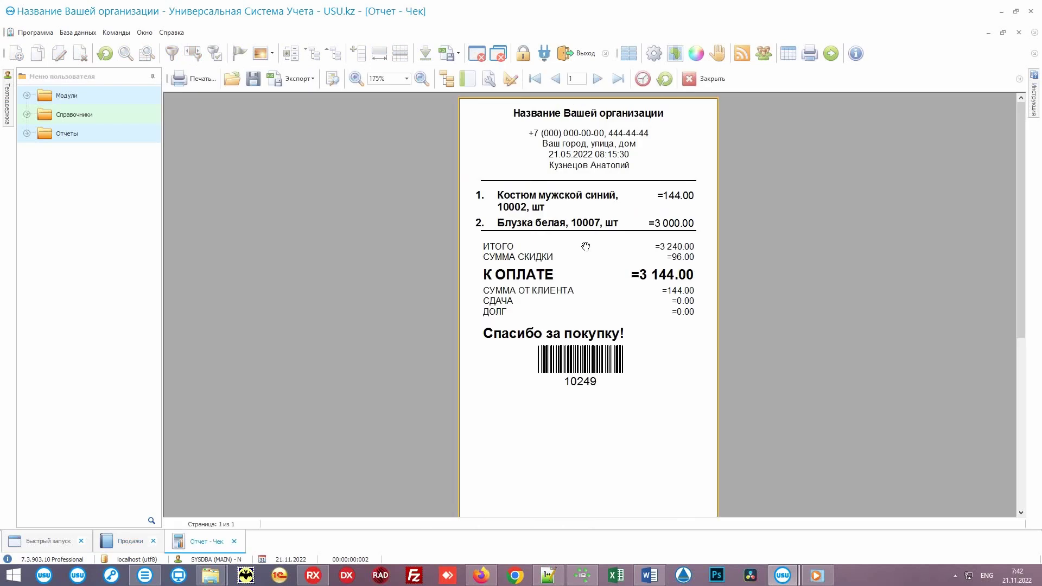
pyautogui.scroll(3, 895, 299)
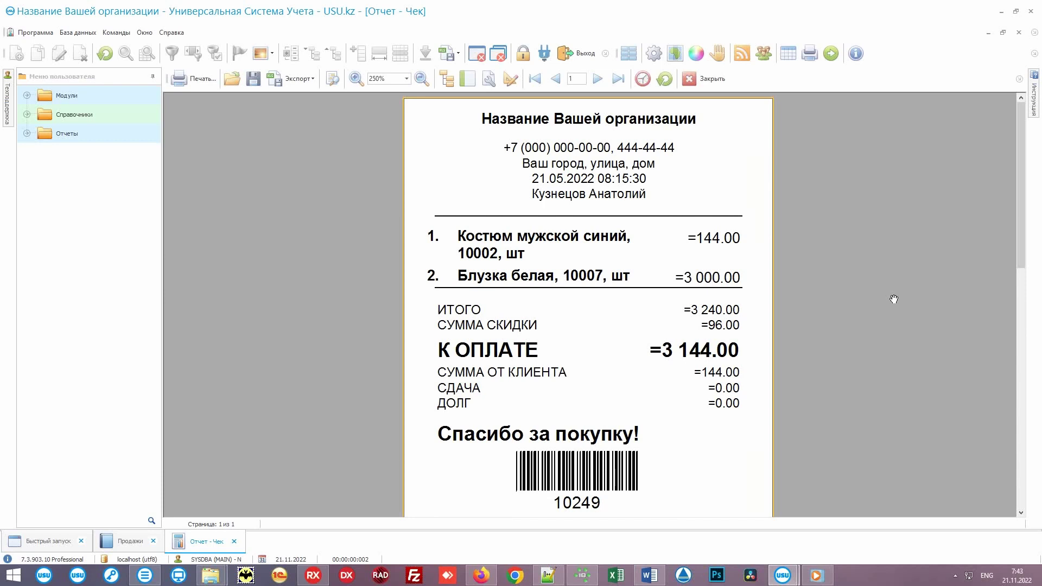
pyautogui.click(707, 80)
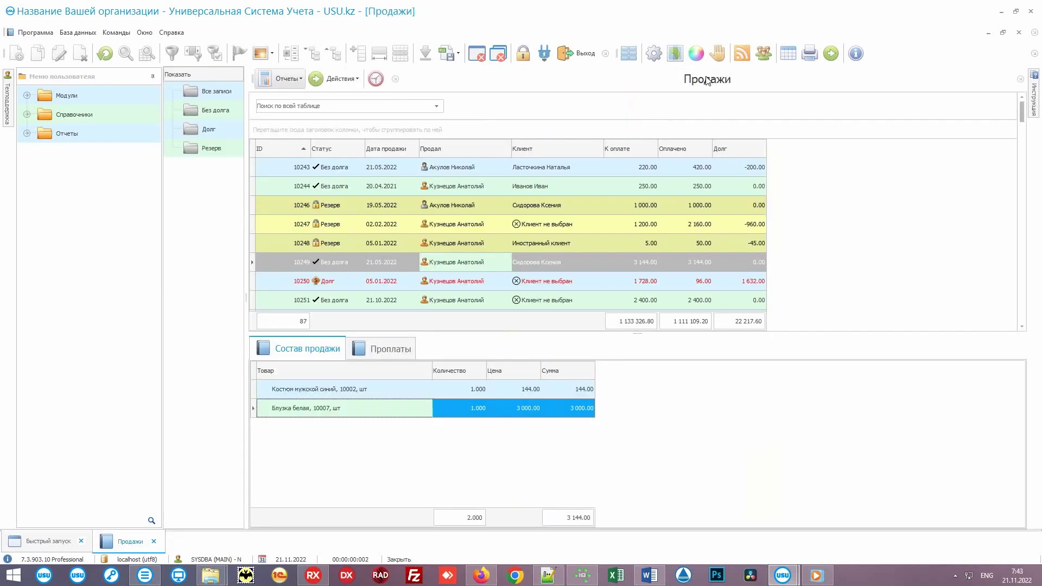
# Select the same sale again and open the list of reports available for it.
pyautogui.click(499, 263)
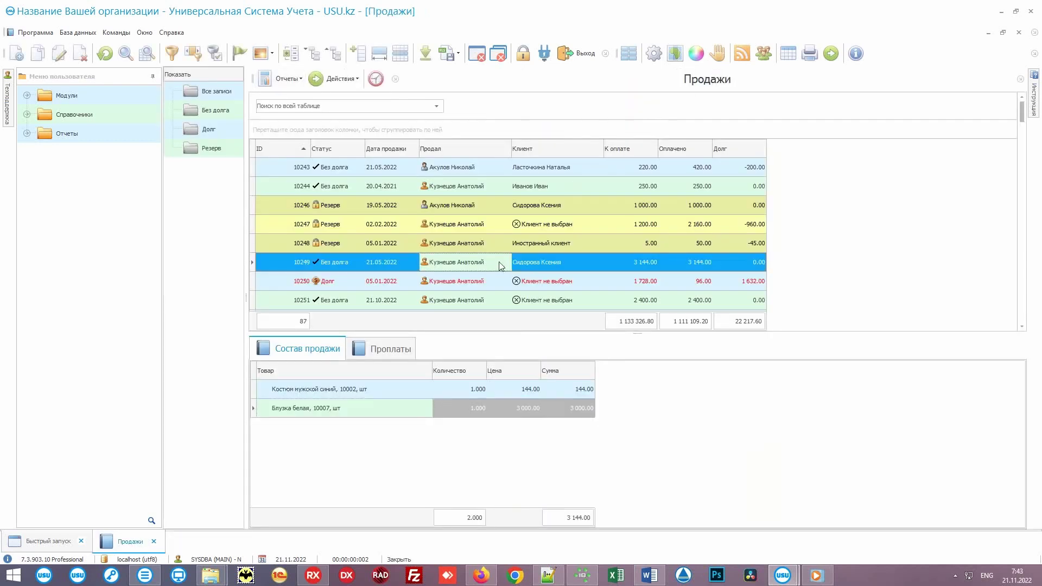
pyautogui.click(286, 79)
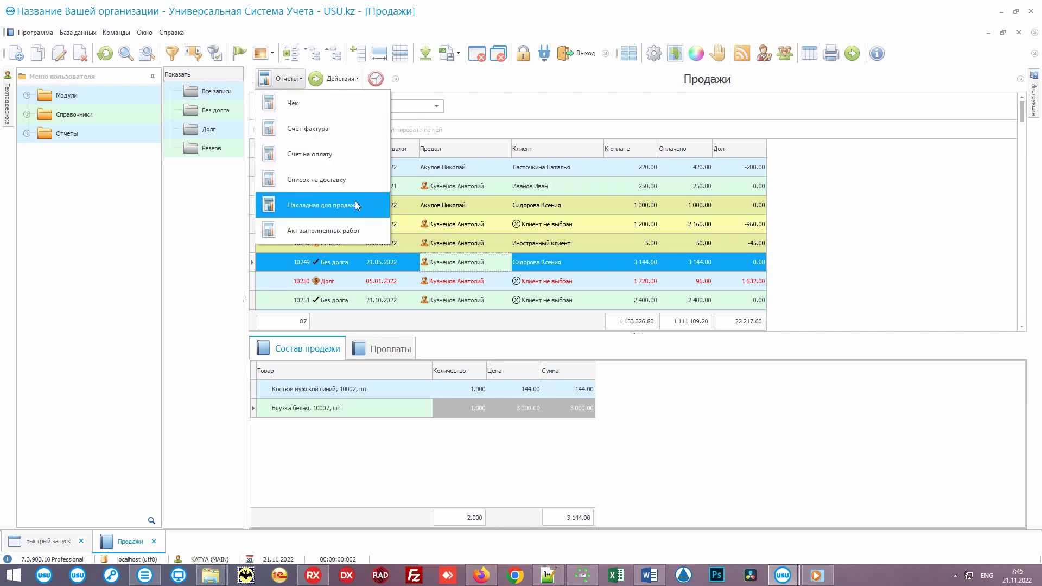
pyautogui.click(353, 121)
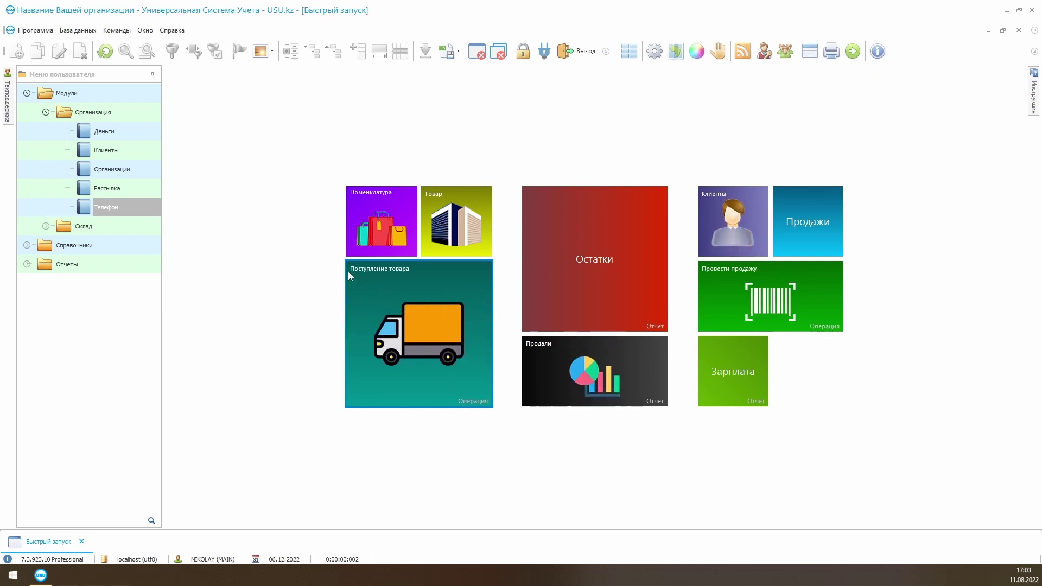
# Start a new Поступление товара invoice and set the receiving warehouse to Главный.
pyautogui.click(405, 273)
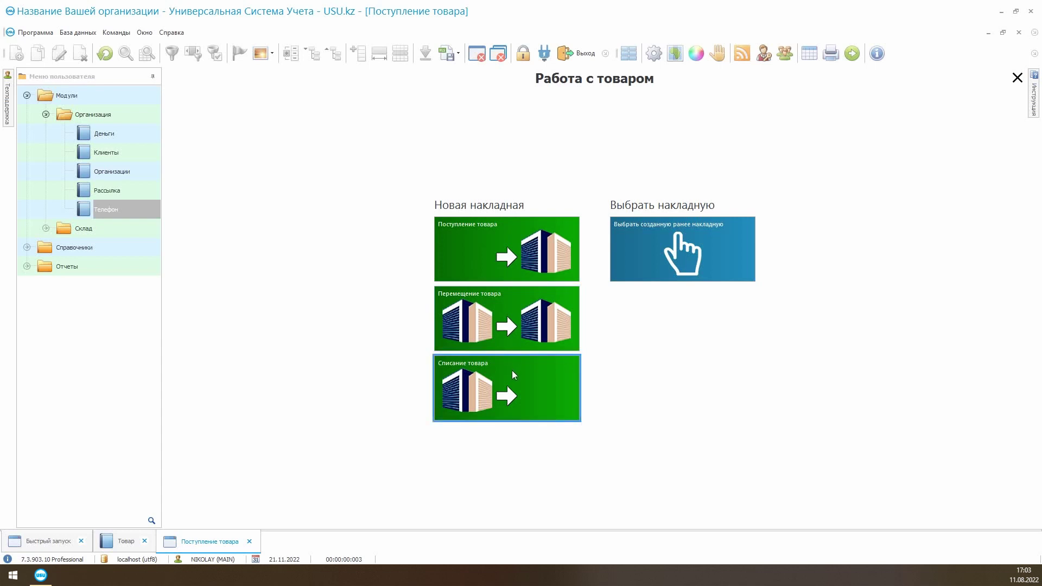
pyautogui.click(486, 233)
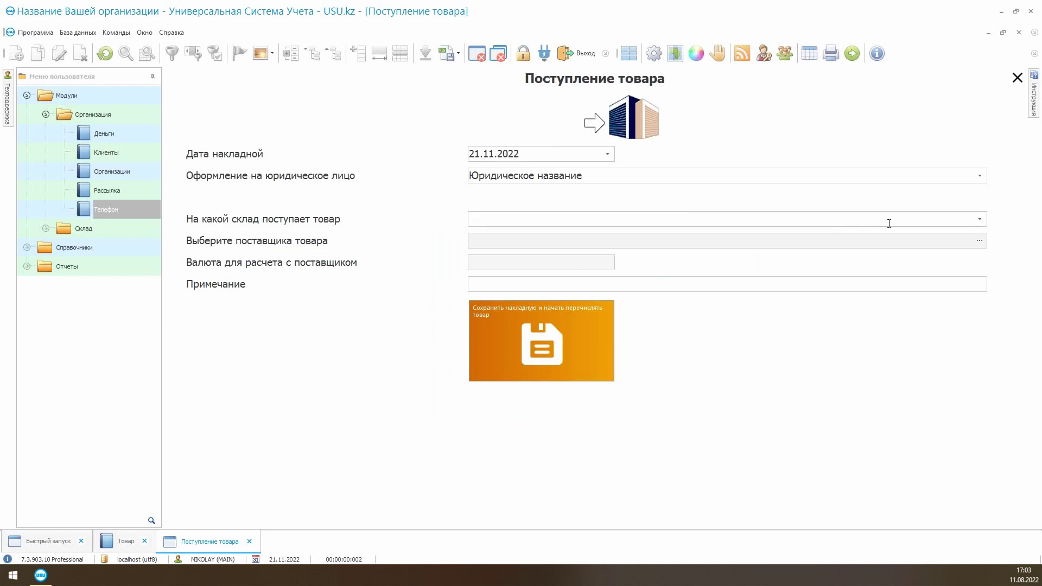
pyautogui.click(980, 221)
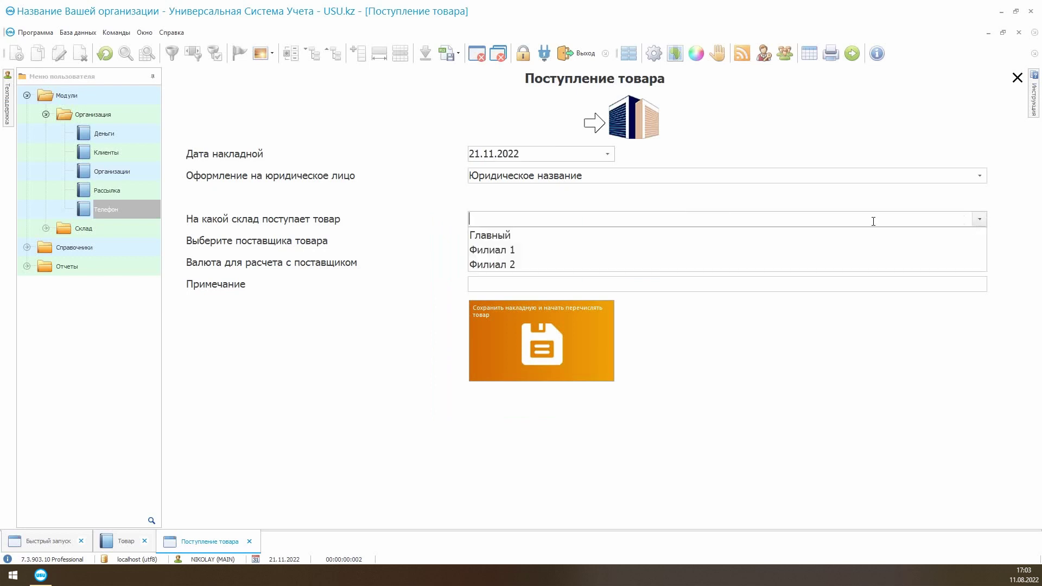
pyautogui.click(496, 239)
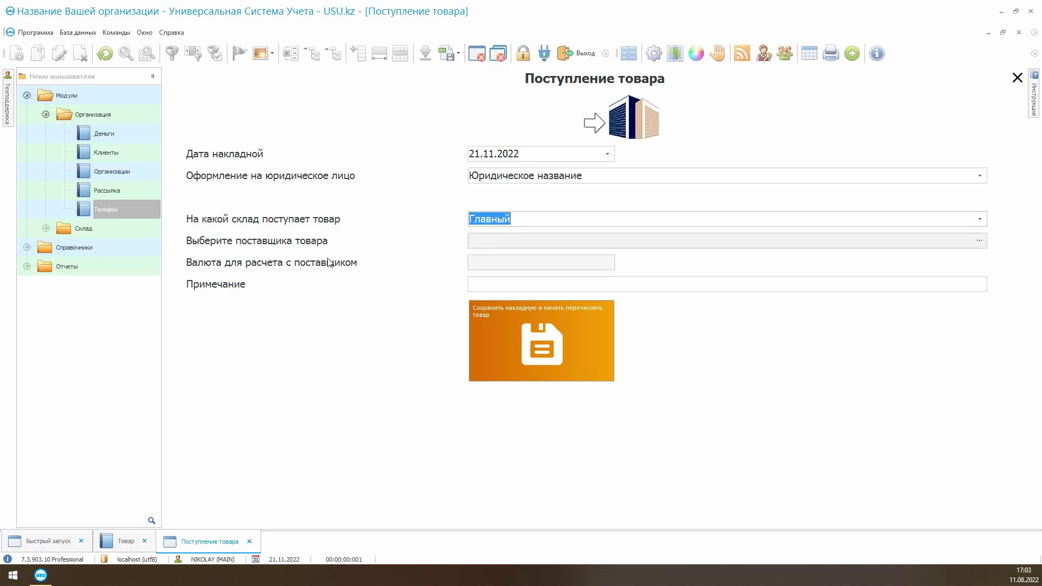
# Choose Местный поставщик from the Поставщик category as the supplier and save the invoice to start listing its products.
pyautogui.click(980, 242)
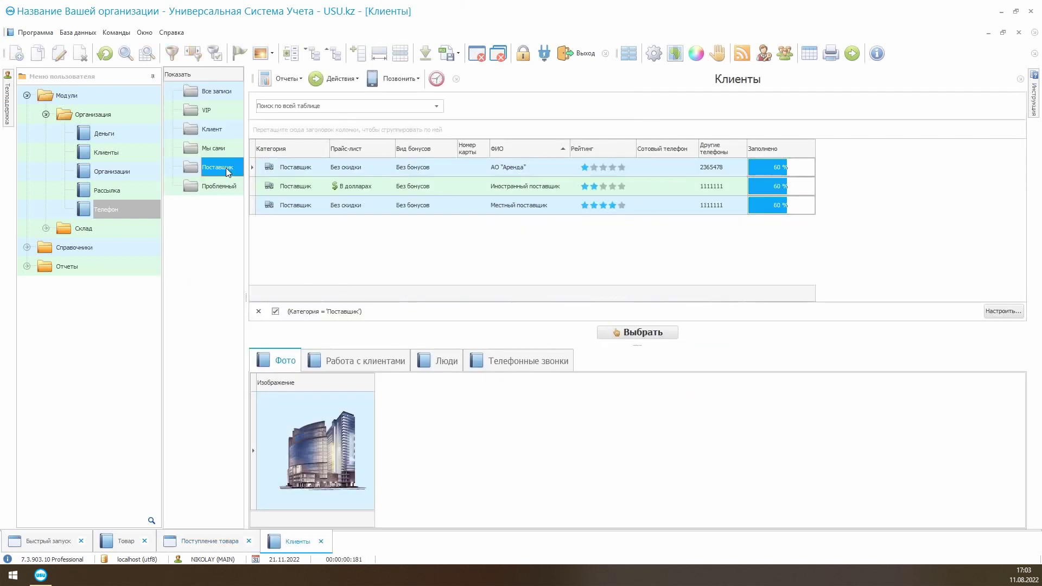
pyautogui.click(568, 188)
pyautogui.click(566, 209)
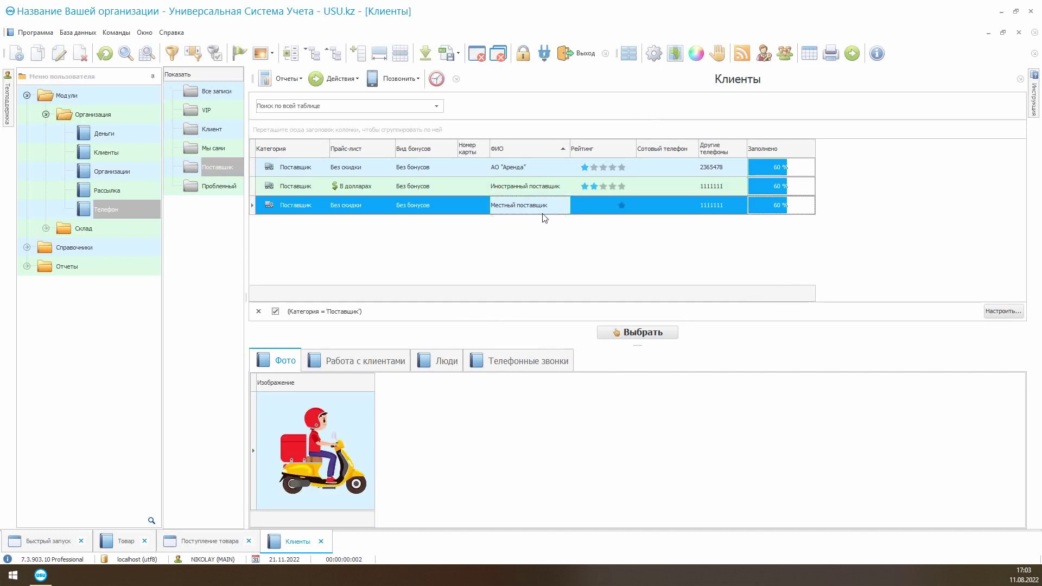
pyautogui.click(658, 333)
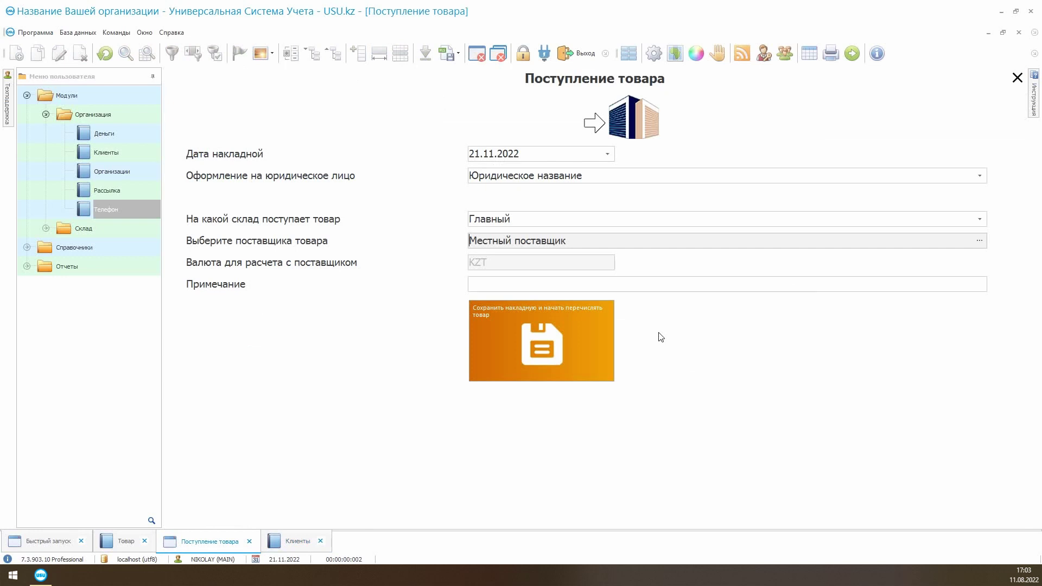
pyautogui.click(587, 326)
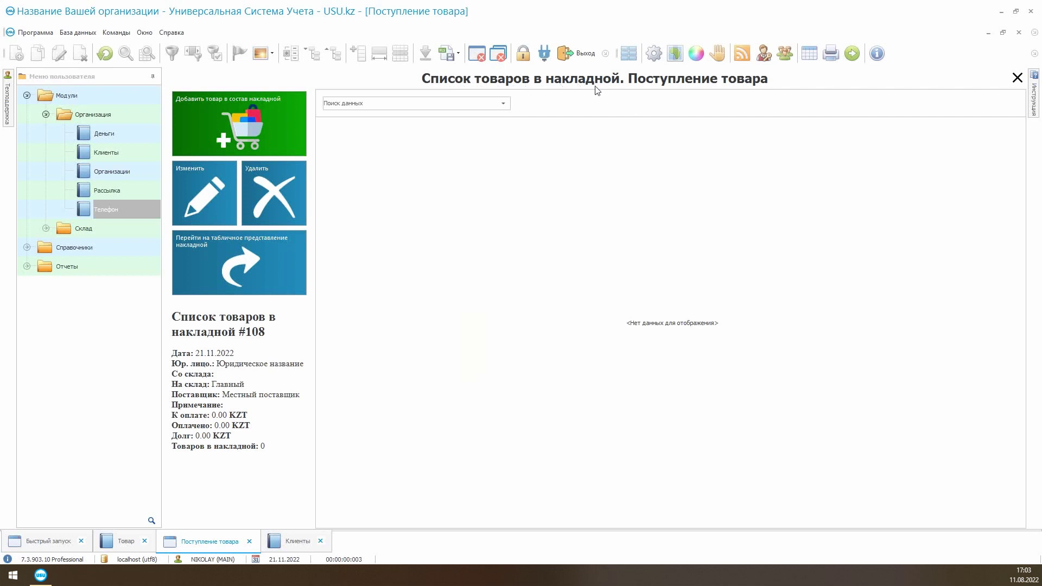
# Start adding a product to the invoice and search for it by barcode 10001.
pyautogui.click(187, 112)
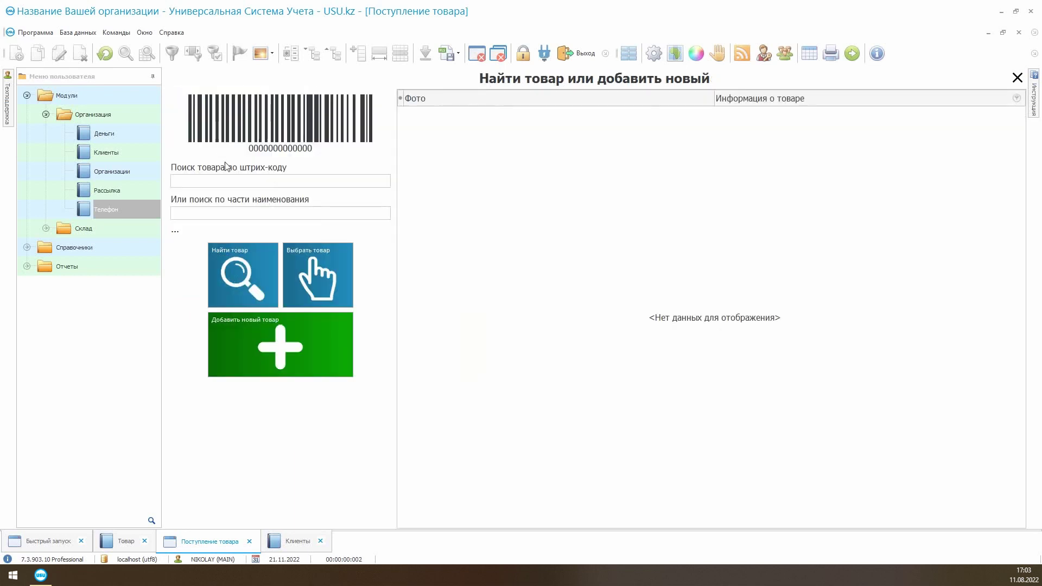
pyautogui.write('10001')
pyautogui.press('Return')
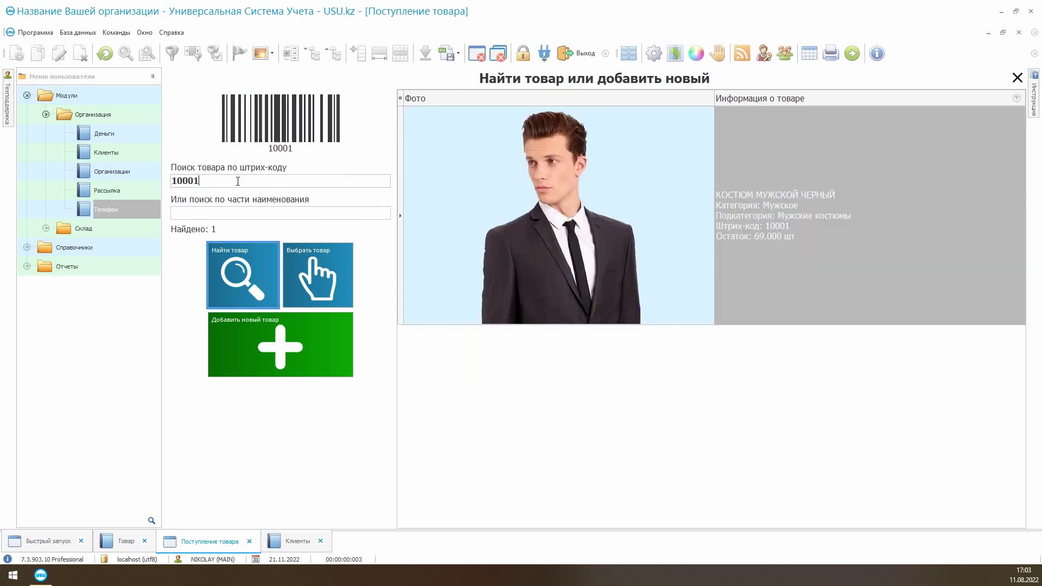
# Search for products by the partial name "платье" and choose Платье розовое for the invoice.
pyautogui.click(228, 214)
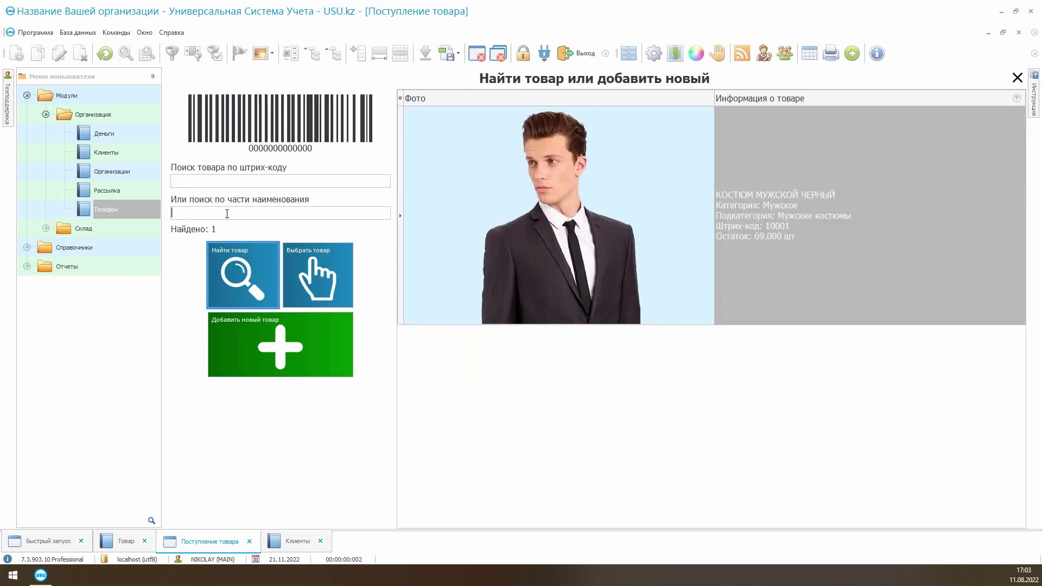
pyautogui.write('платье')
pyautogui.press('Return')
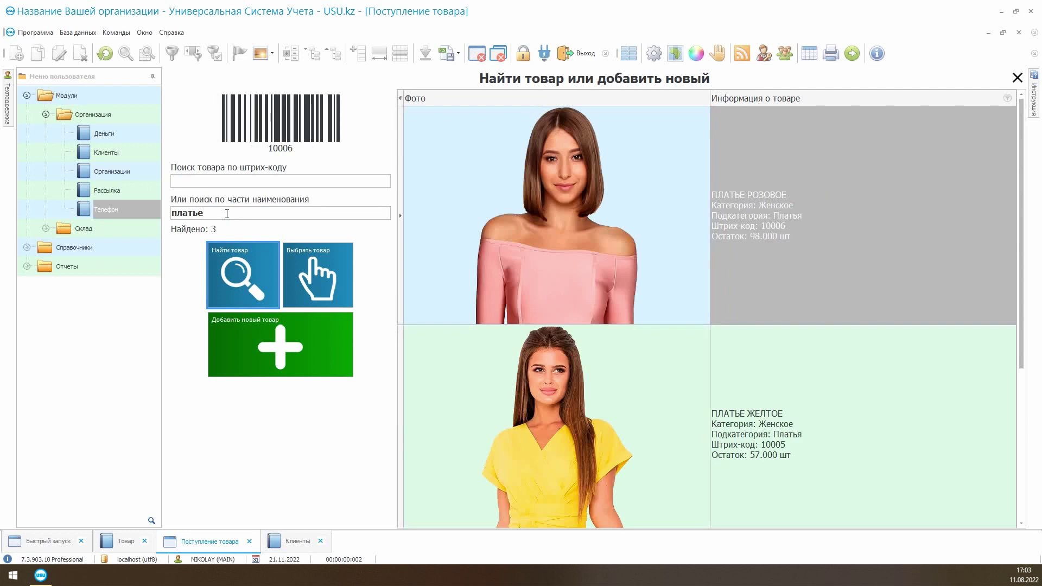
pyautogui.moveTo(1023, 249)
pyautogui.mouseDown()
pyautogui.moveTo(1023, 406)
pyautogui.moveTo(1023, 248)
pyautogui.mouseUp()
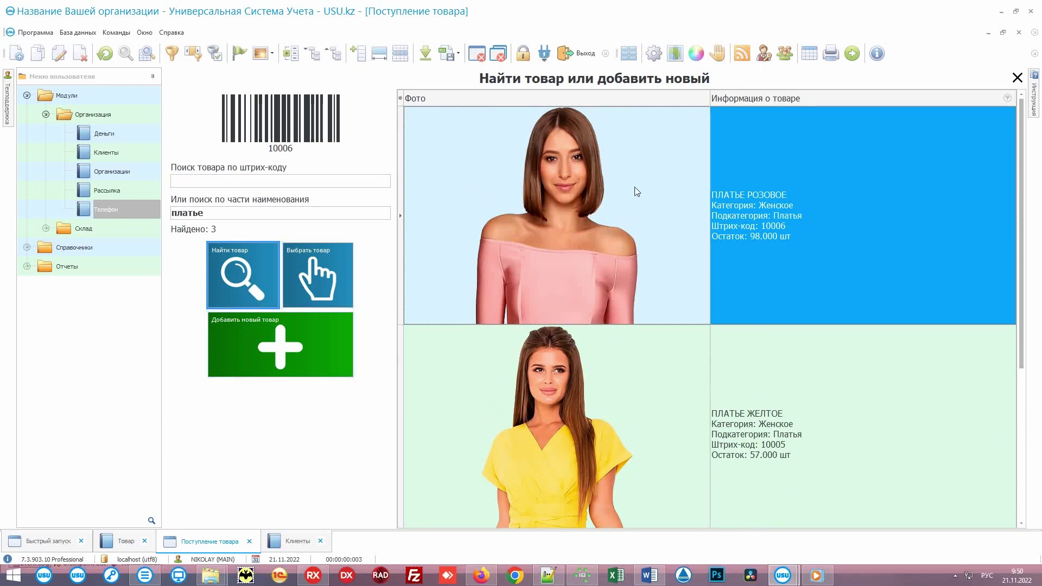
pyautogui.click(339, 252)
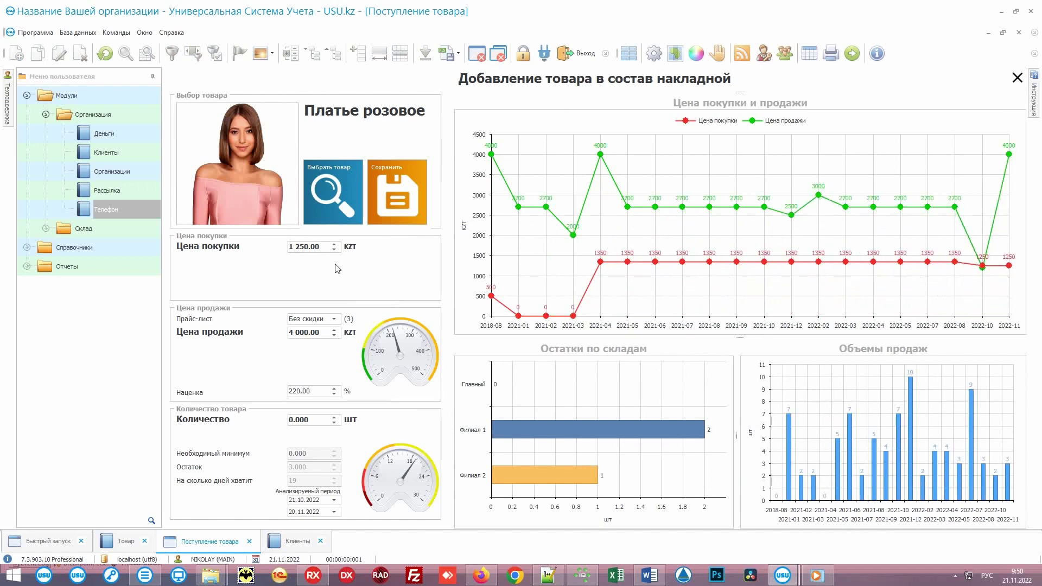
# Set the purchase price of Платье розовое to 2500 KZT and its selling price to 5500 KZT.
pyautogui.doubleClick(323, 250)
pyautogui.write('2500')
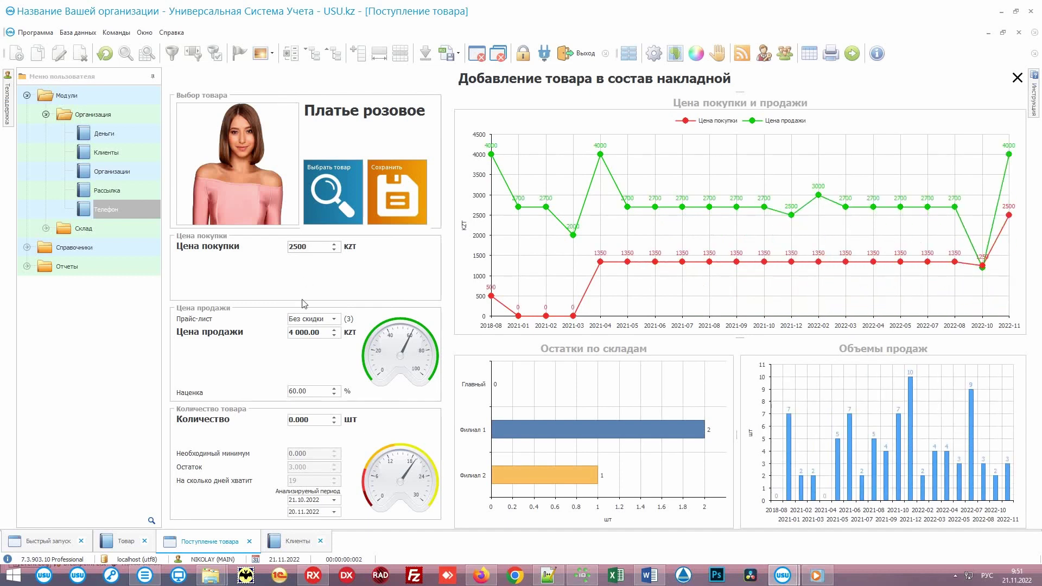
pyautogui.doubleClick(308, 332)
pyautogui.write('5500')
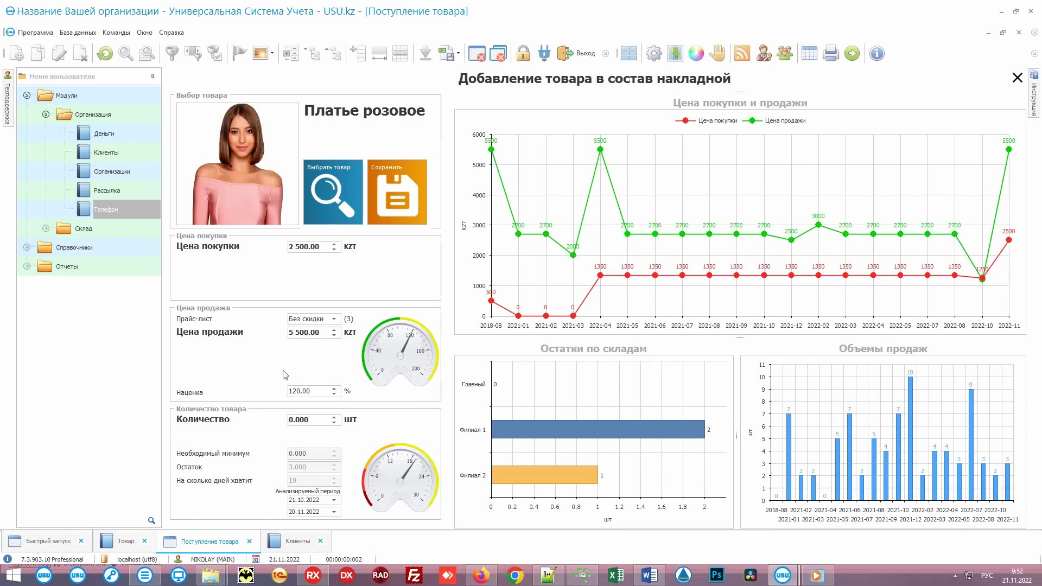
# Set the markup of Платье розовое to 220% and save the recalculated selling price.
pyautogui.moveTo(317, 393); pyautogui.dragTo(265, 388)
pyautogui.write('220')
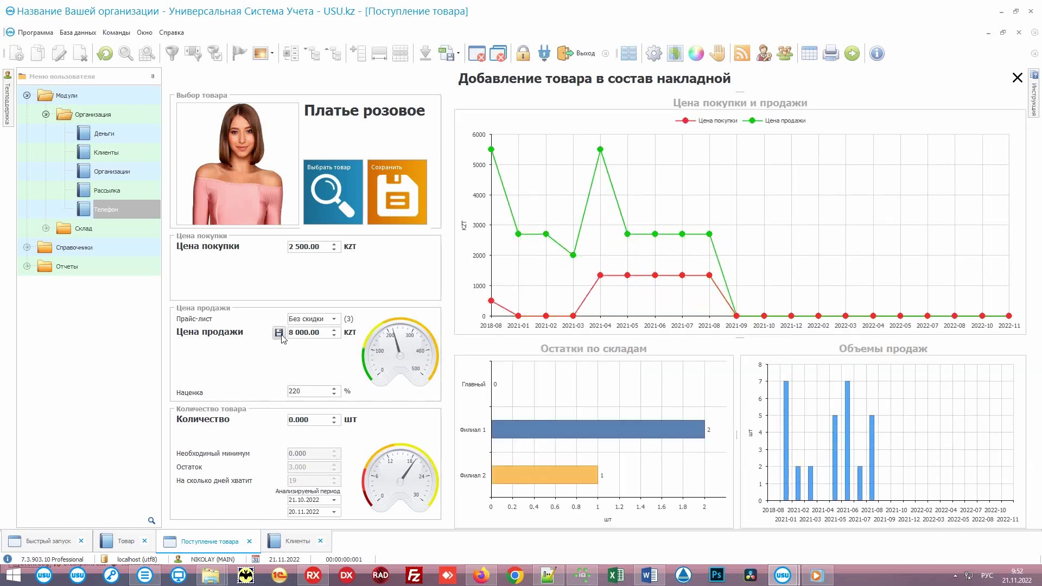
pyautogui.click(279, 334)
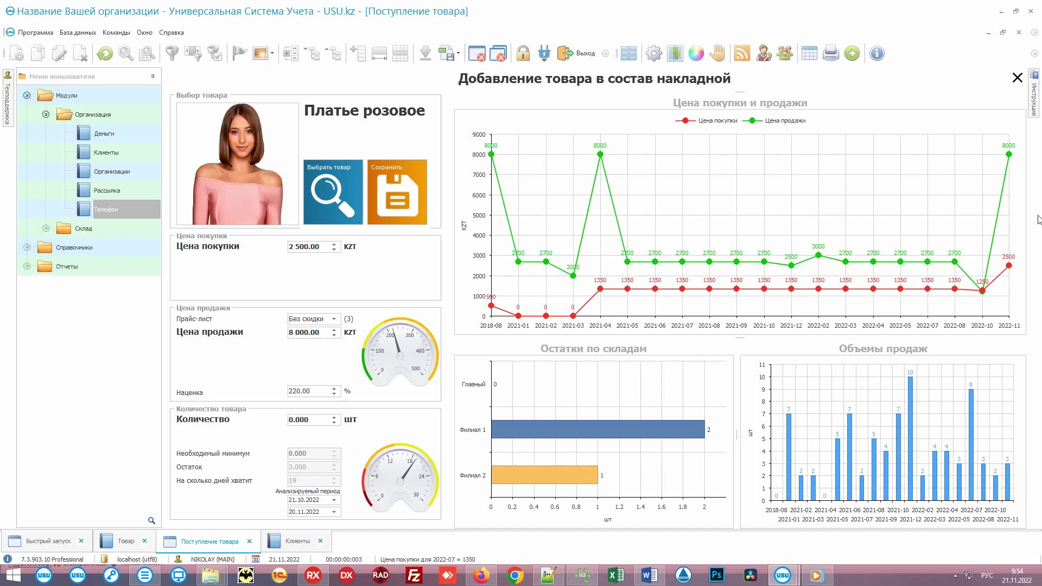
# Set the quantity of Платье розовое to 2 and save the product to the invoice.
pyautogui.moveTo(1008, 157)
pyautogui.moveTo(975, 465)
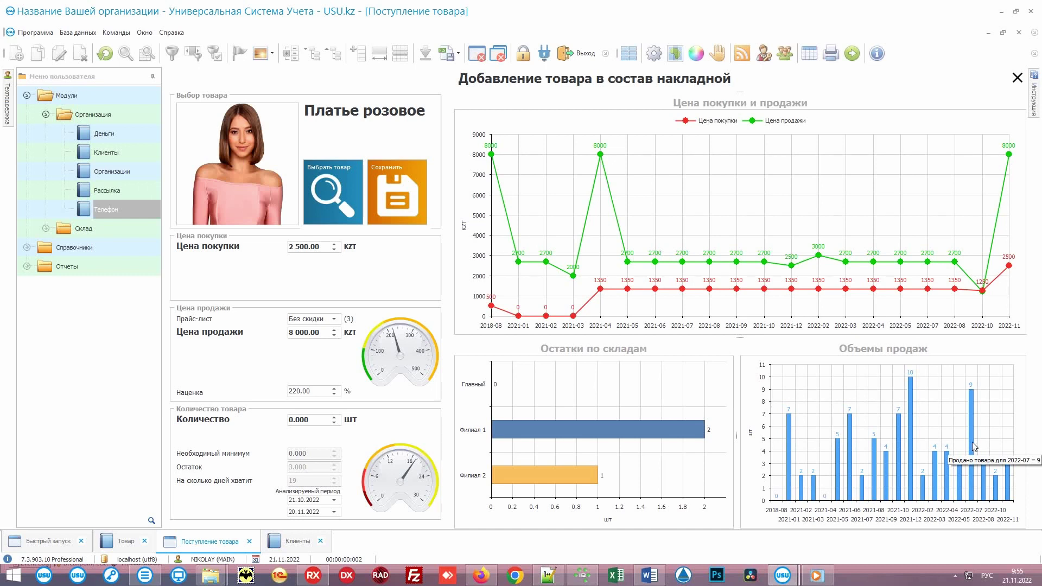
pyautogui.moveTo(1011, 476)
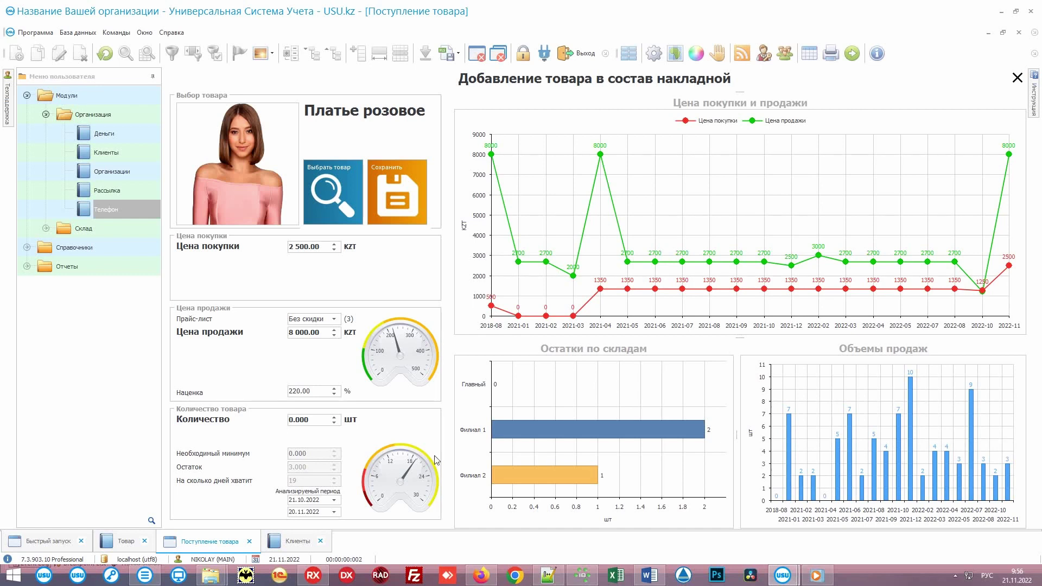
pyautogui.click(311, 422)
pyautogui.write('2')
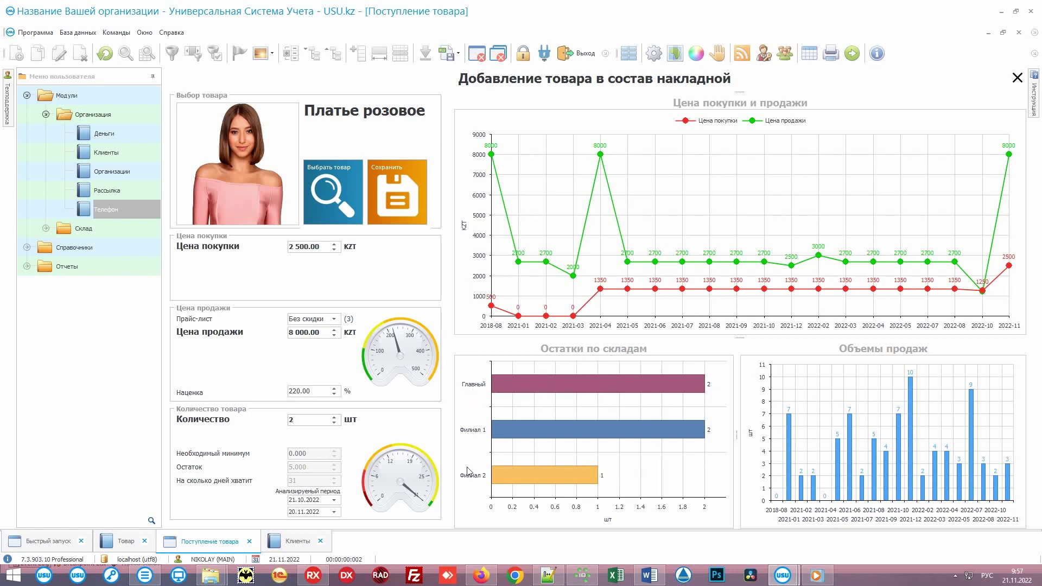
pyautogui.moveTo(572, 383)
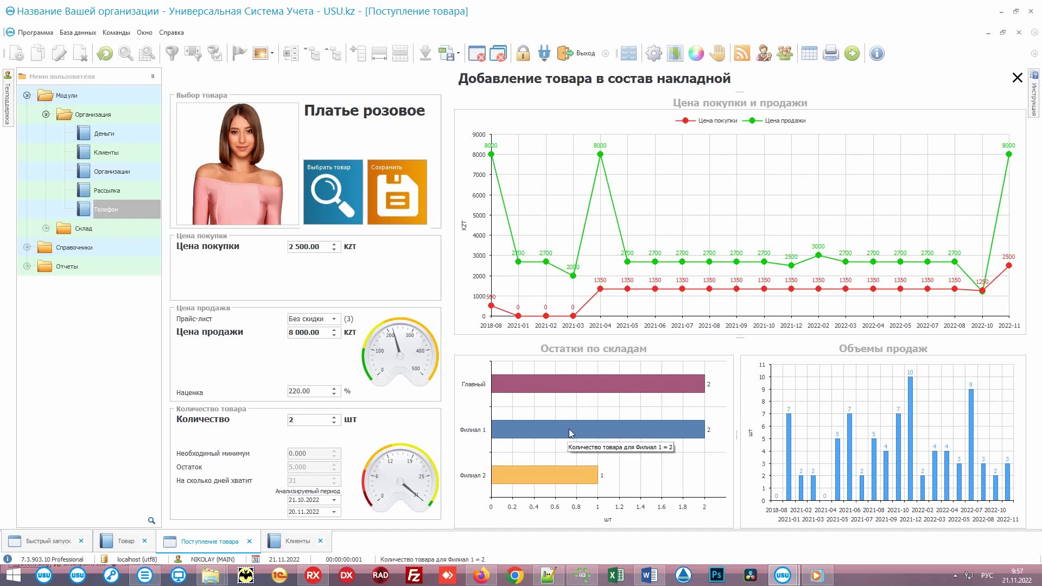
pyautogui.moveTo(546, 474)
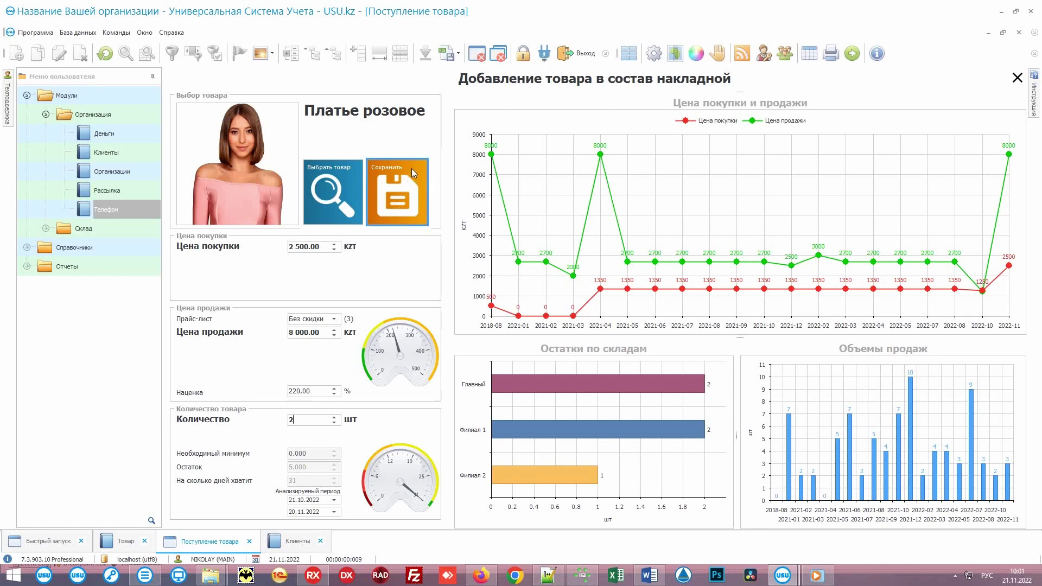
pyautogui.click(412, 168)
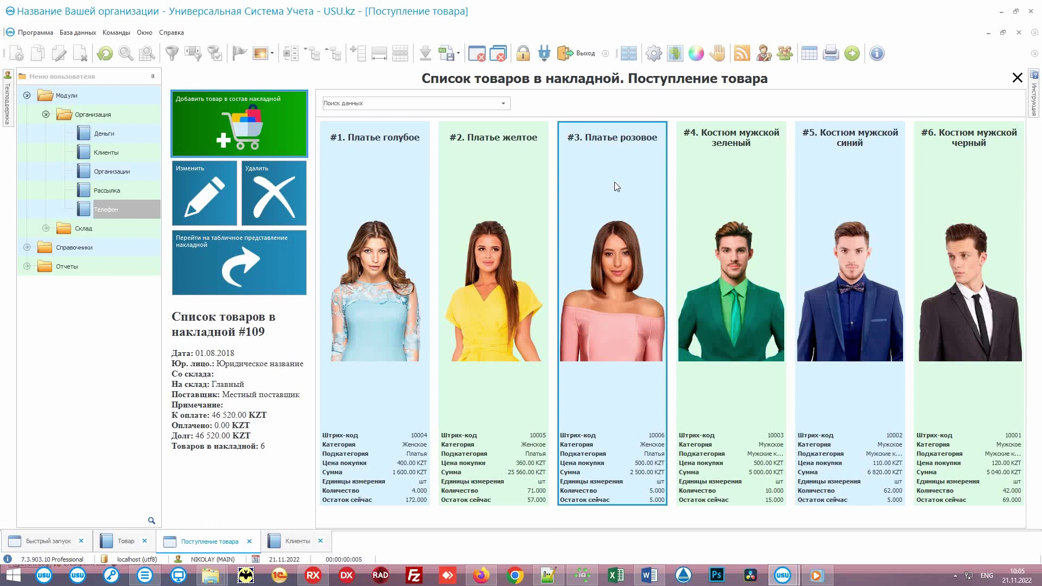
# Enlarge the product cards in the invoice's visual list and open the Товар module from the Склад group.
pyautogui.moveTo(672, 181); pyautogui.dragTo(848, 192)
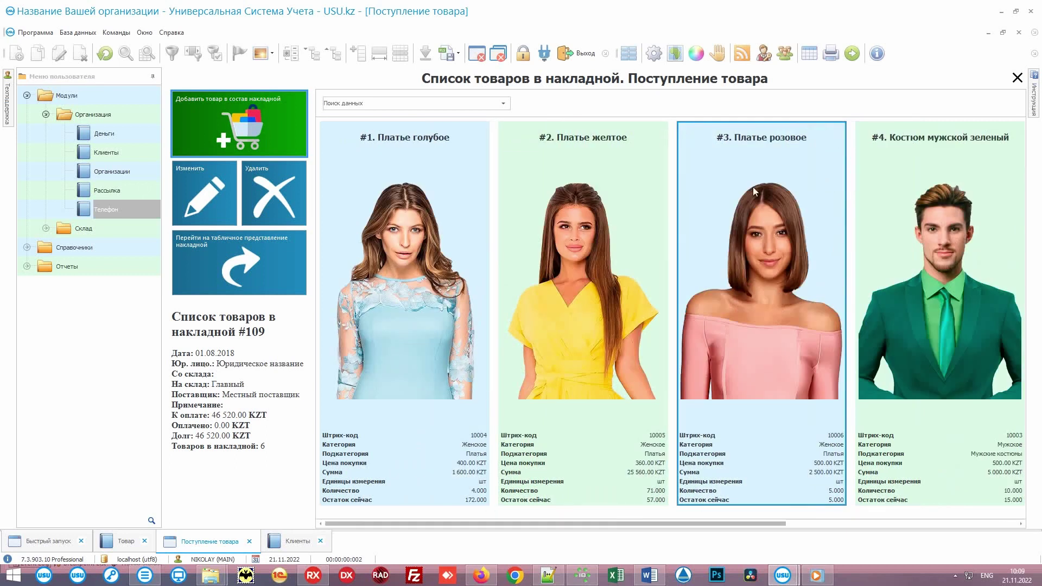
pyautogui.click(99, 229)
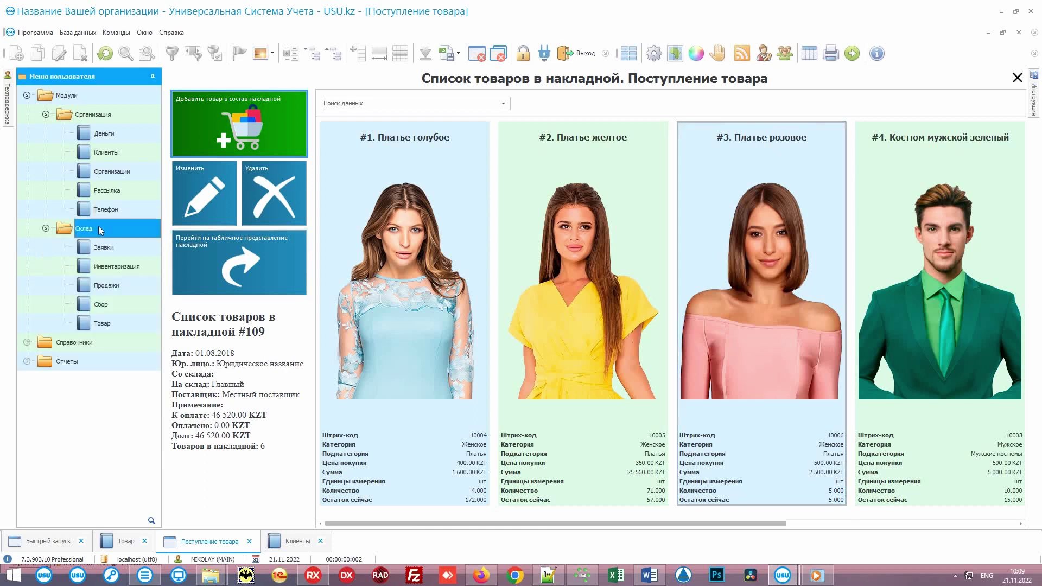
pyautogui.click(132, 323)
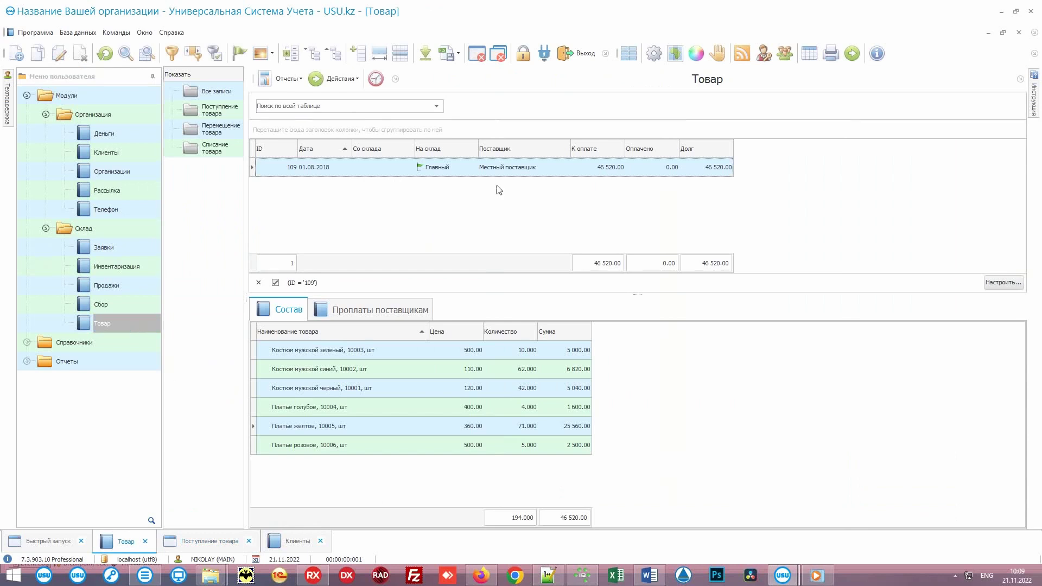
# Generate the Накладная report for the goods receipt from Местный поставщик, review it and close the report.
pyautogui.click(549, 166)
pyautogui.moveTo(322, 354); pyautogui.dragTo(369, 468)
pyautogui.click(286, 78)
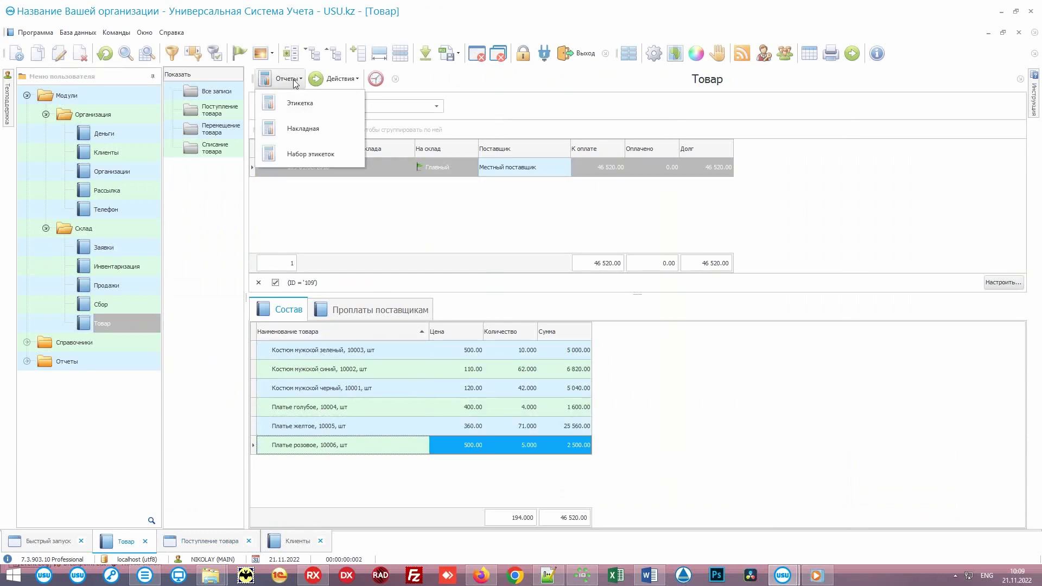
pyautogui.click(293, 128)
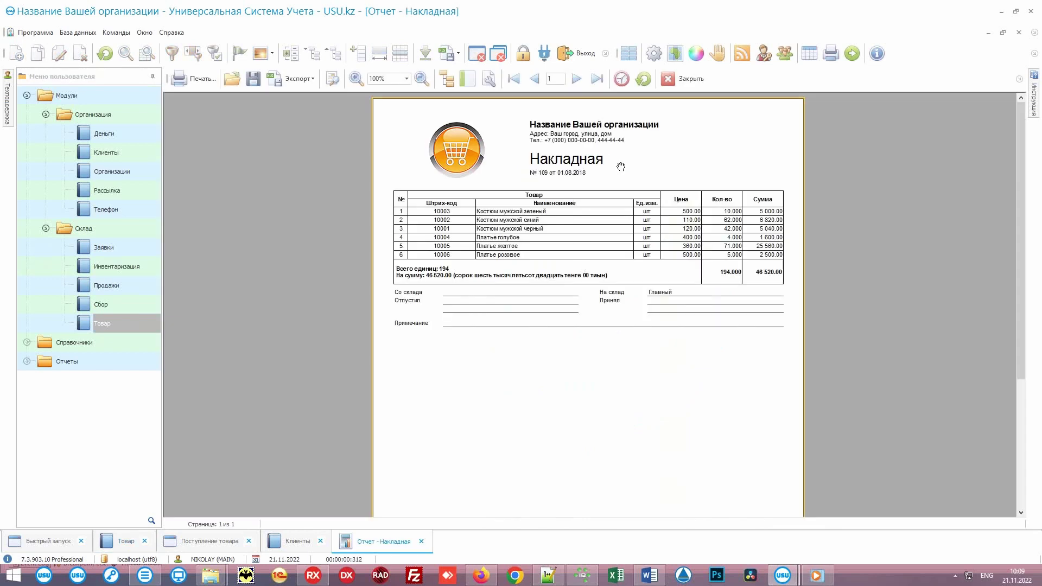
pyautogui.click(684, 81)
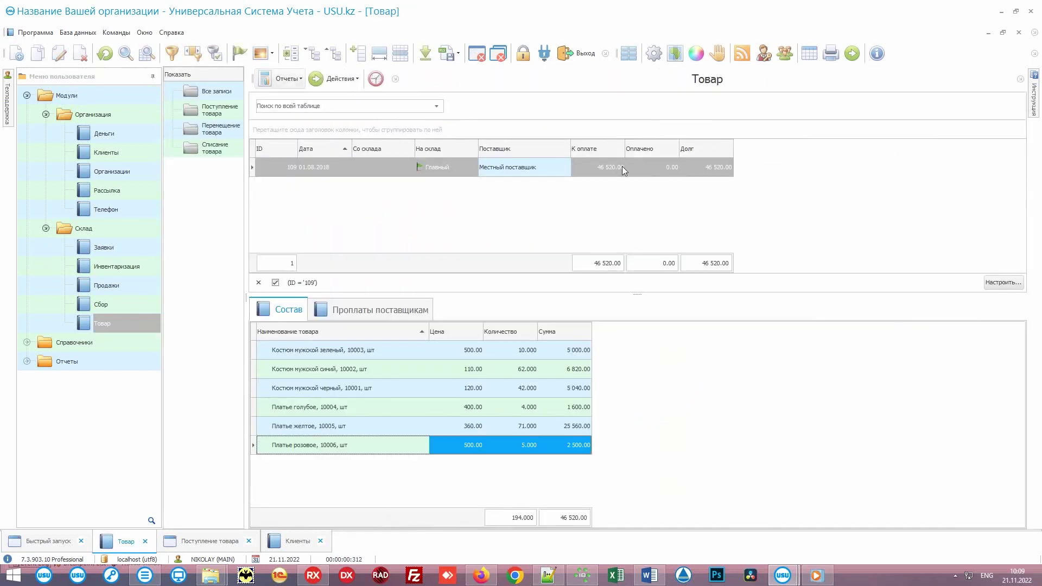
pyautogui.click(552, 168)
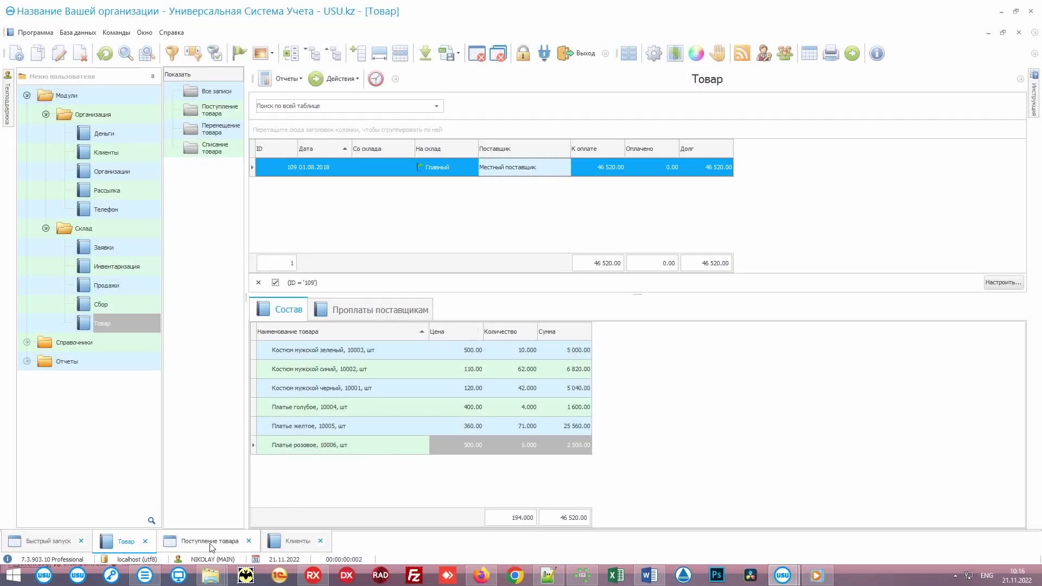
# Open Платье желтое from the goods receipt invoice, examine its price, exchange-rate, stock and sales charts, and close the open working windows.
pyautogui.click(211, 542)
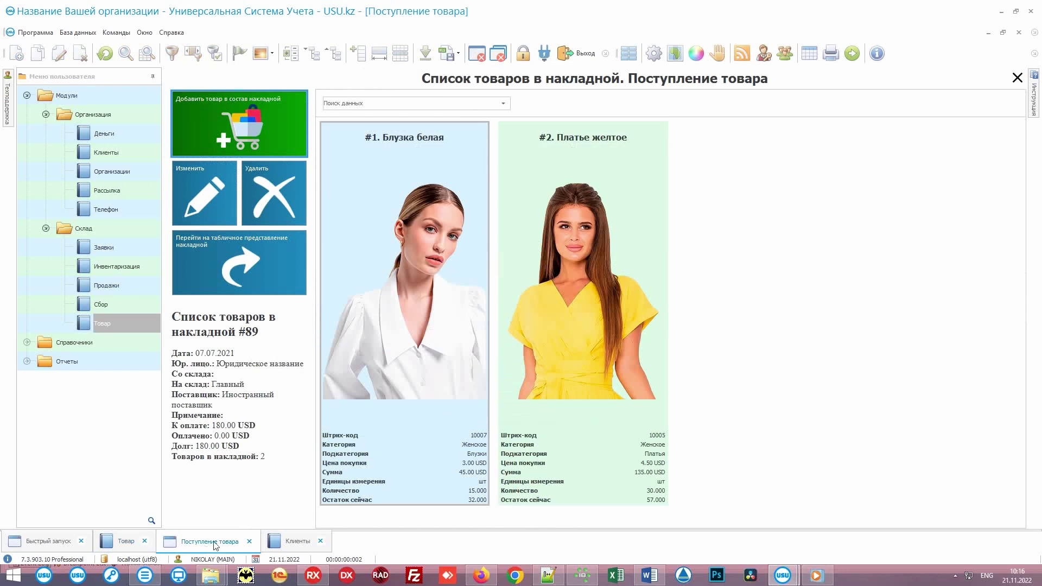
pyautogui.doubleClick(622, 177)
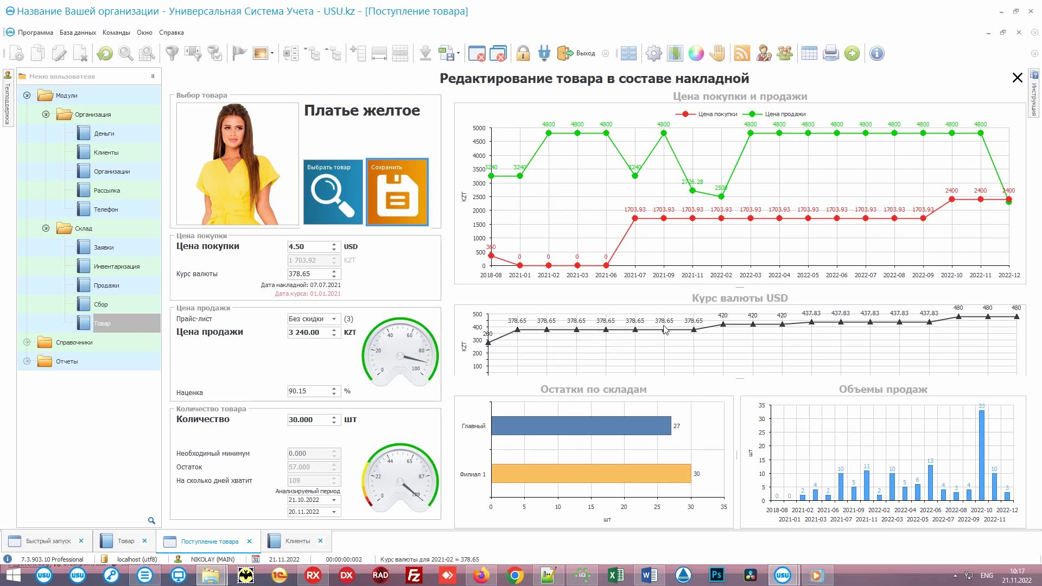
pyautogui.moveTo(1018, 319)
pyautogui.moveTo(987, 427)
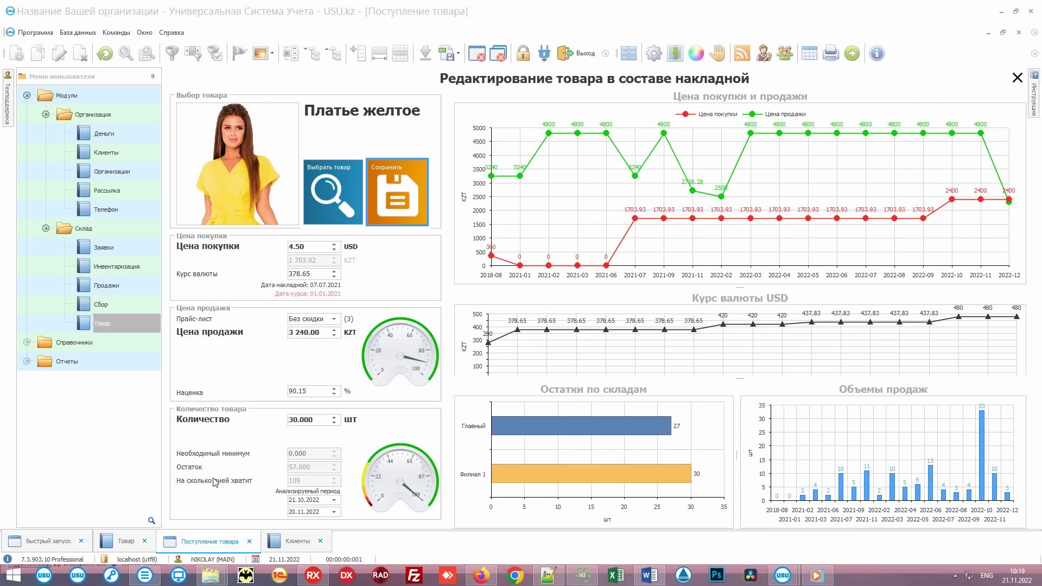
pyautogui.click(249, 542)
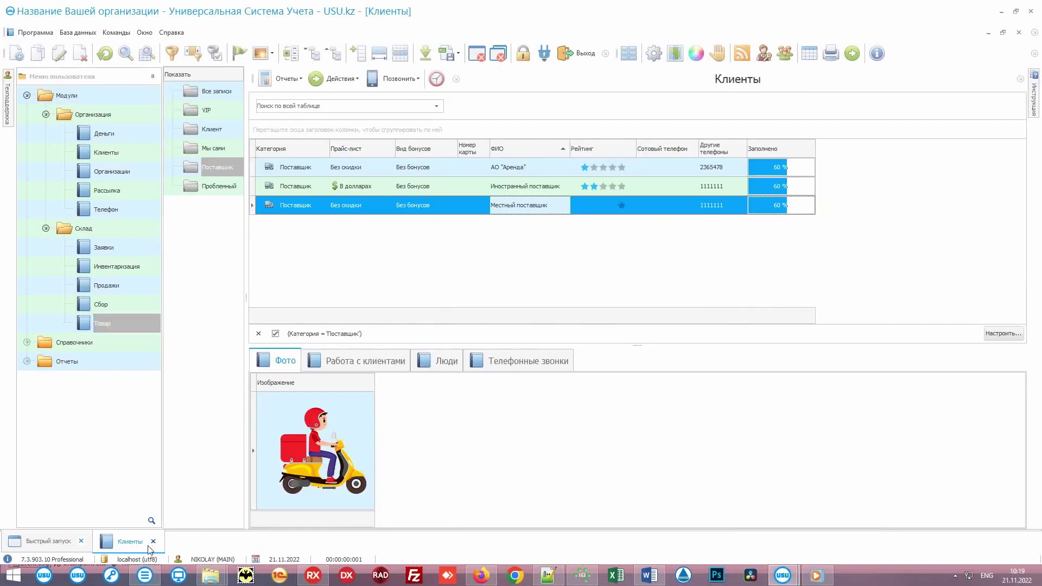
pyautogui.click(153, 541)
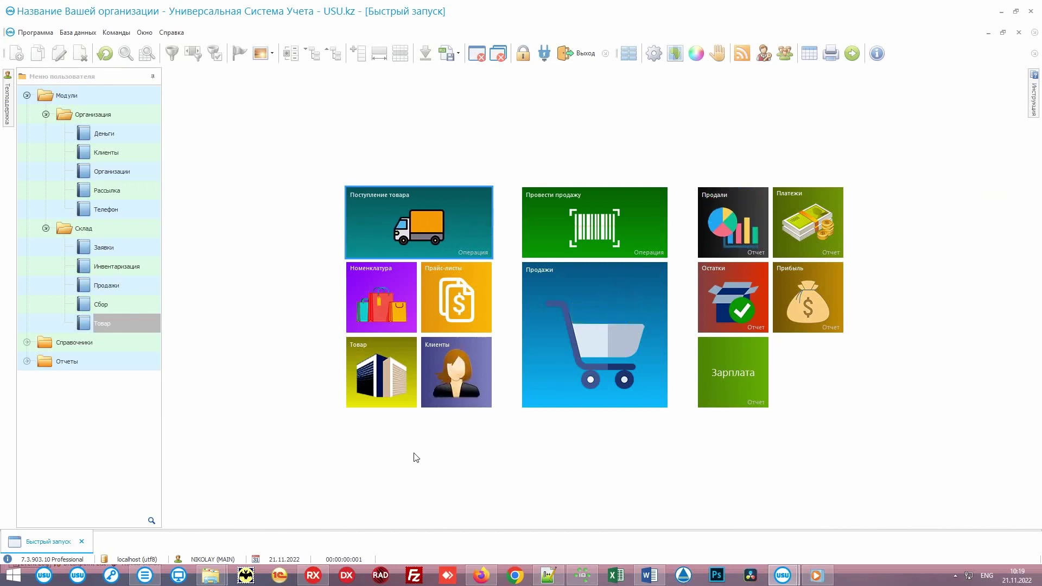
# Open Номенклатура from the quick launch window and view the photos of Платье голубое, Платье желтое and Платье розовое.
pyautogui.click(399, 278)
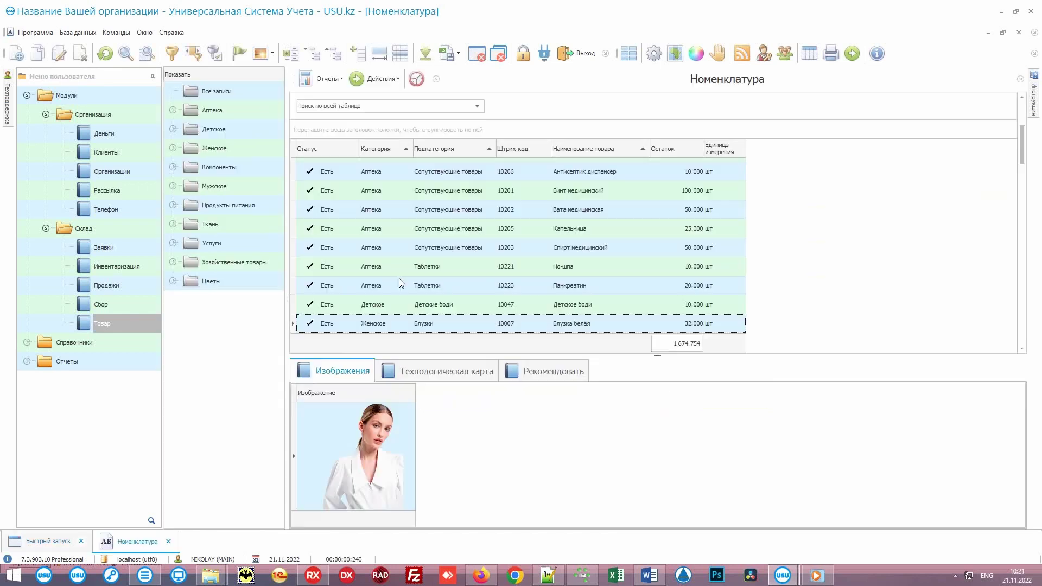
pyautogui.scroll(-3, 579, 320)
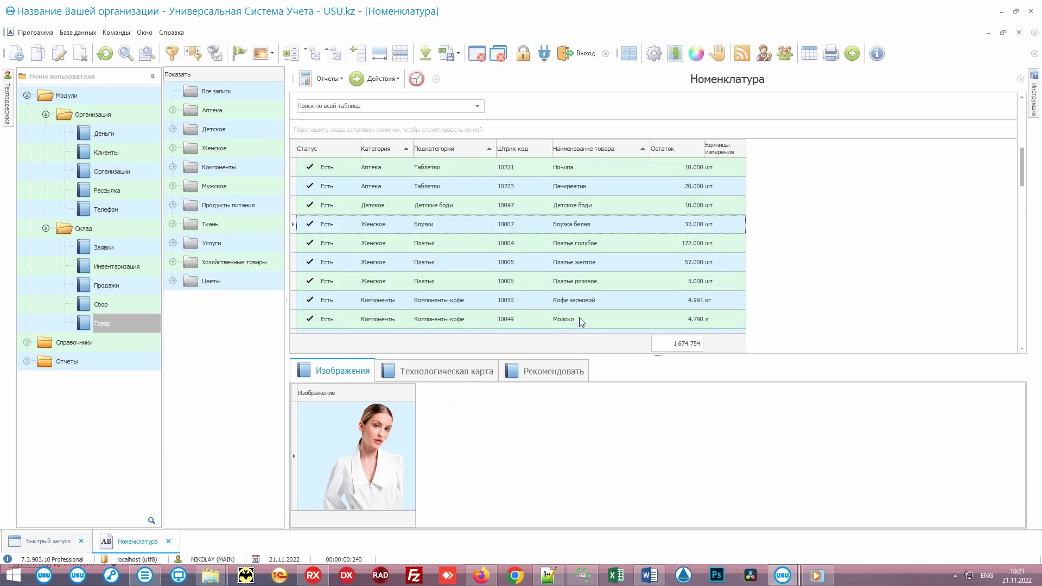
pyautogui.click(616, 247)
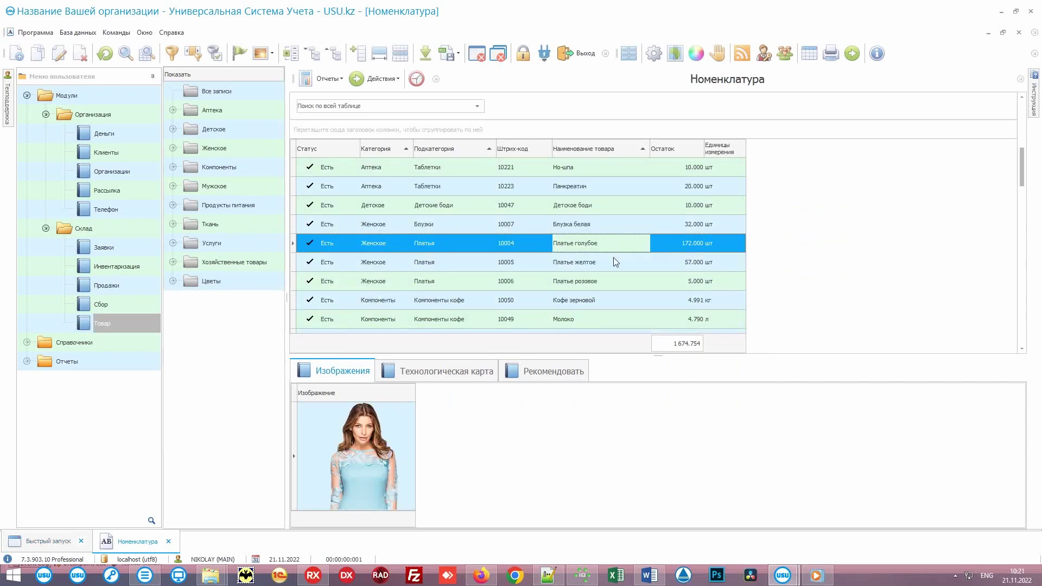
pyautogui.click(614, 262)
pyautogui.click(616, 281)
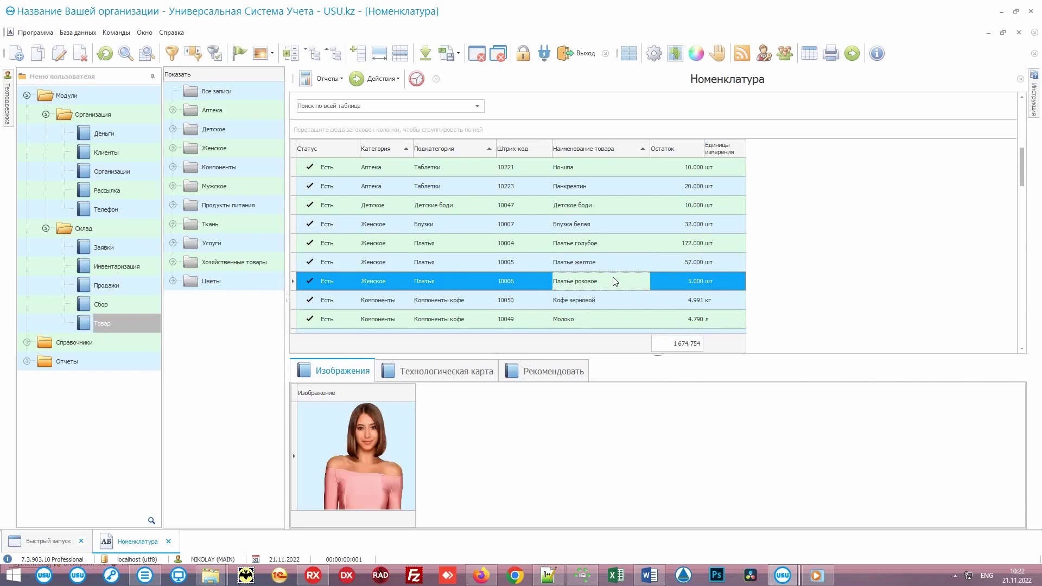
# Examine the source formats in the product list's data import wizard, select MS Excel 2007 and exit without importing.
pyautogui.rightClick(615, 281)
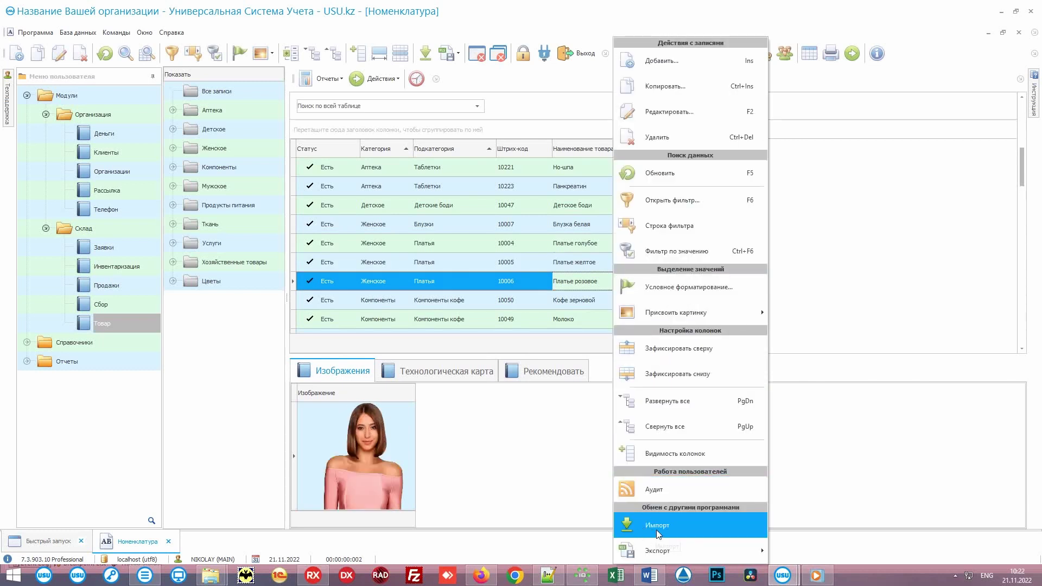
pyautogui.click(708, 530)
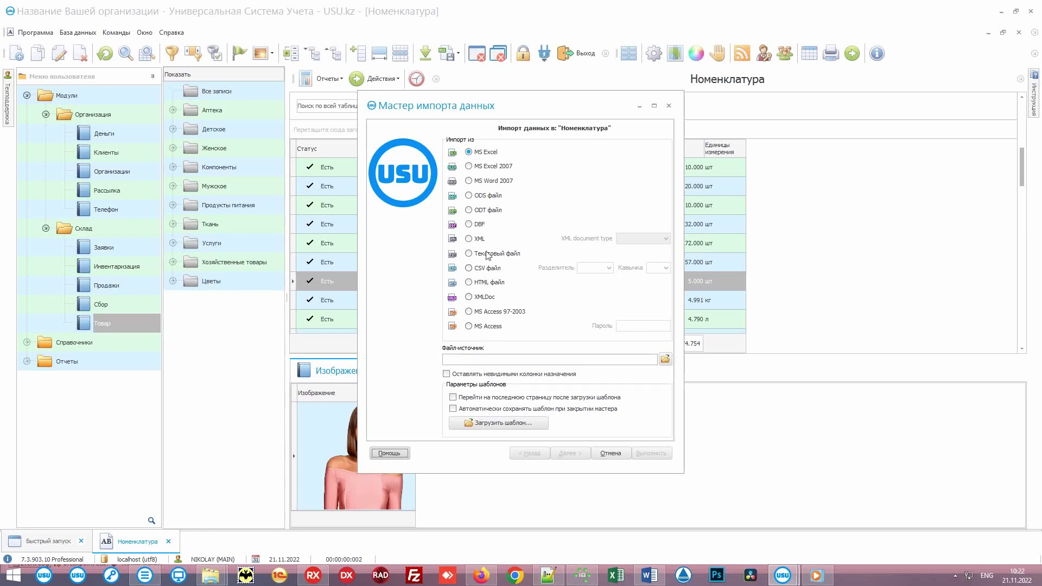
pyautogui.click(504, 168)
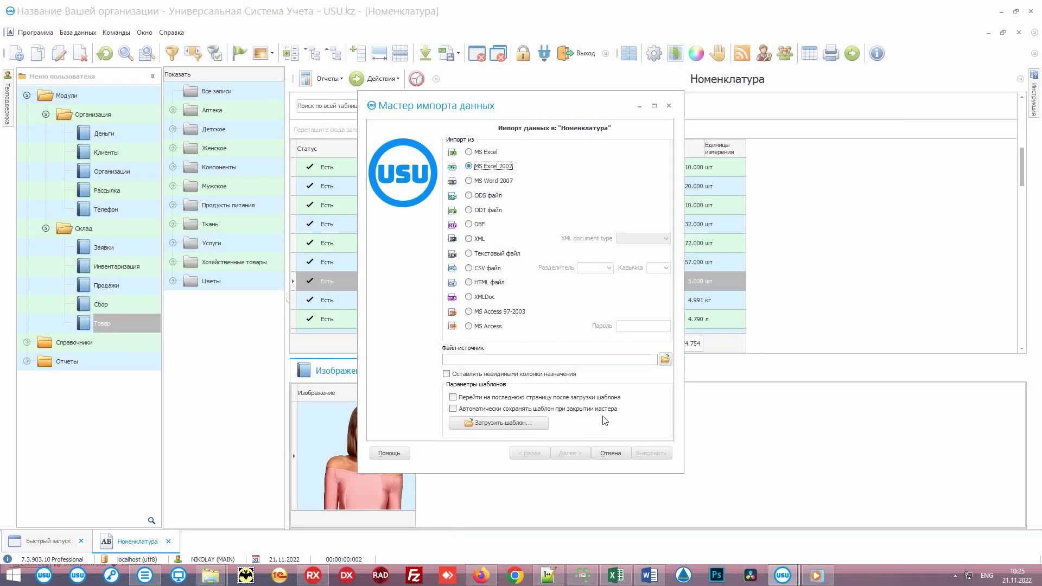
pyautogui.click(610, 452)
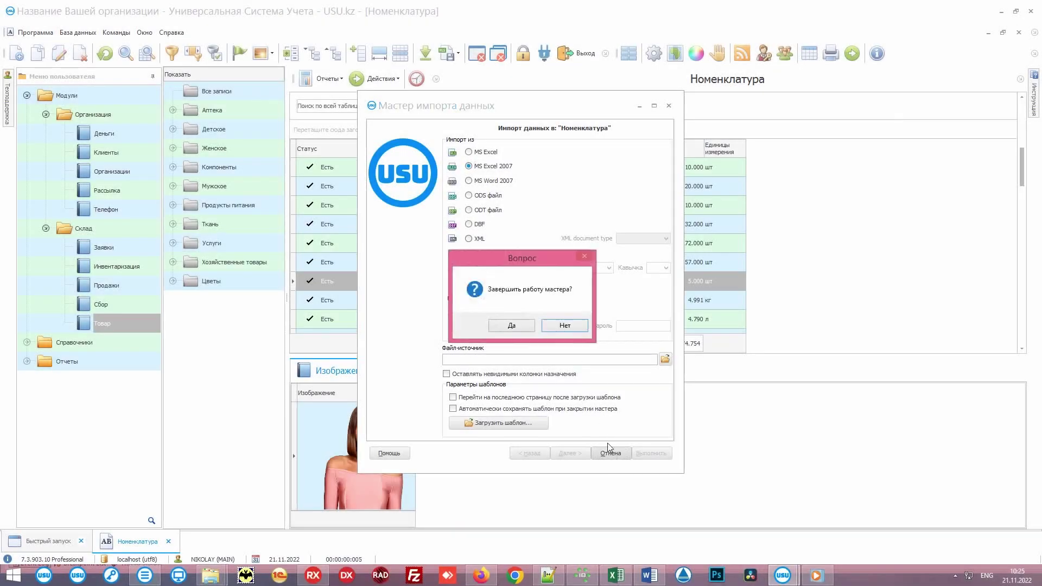
pyautogui.click(523, 325)
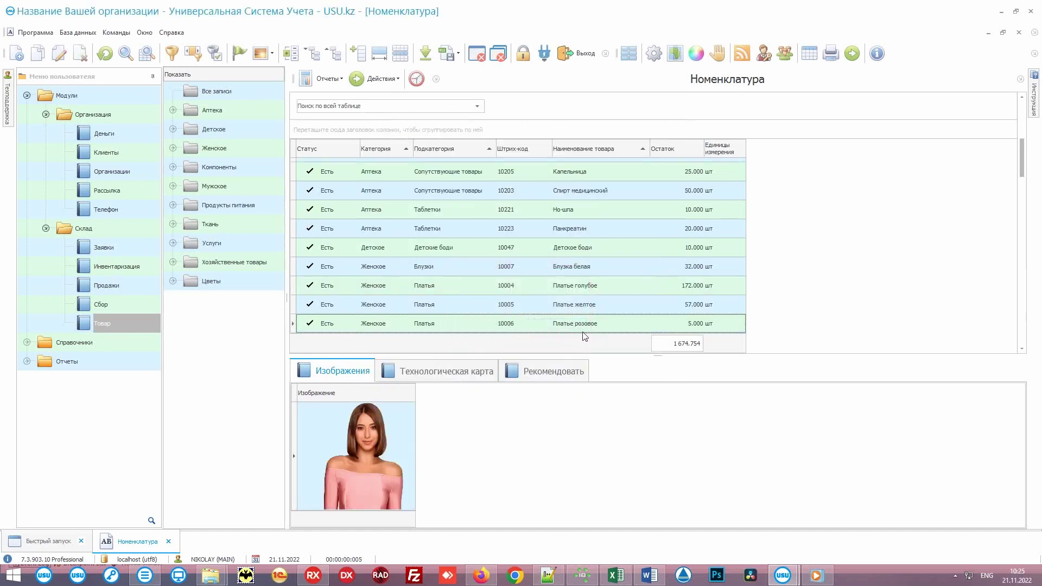
# Export the Номенклатура product list to an Excel document.
pyautogui.click(612, 324)
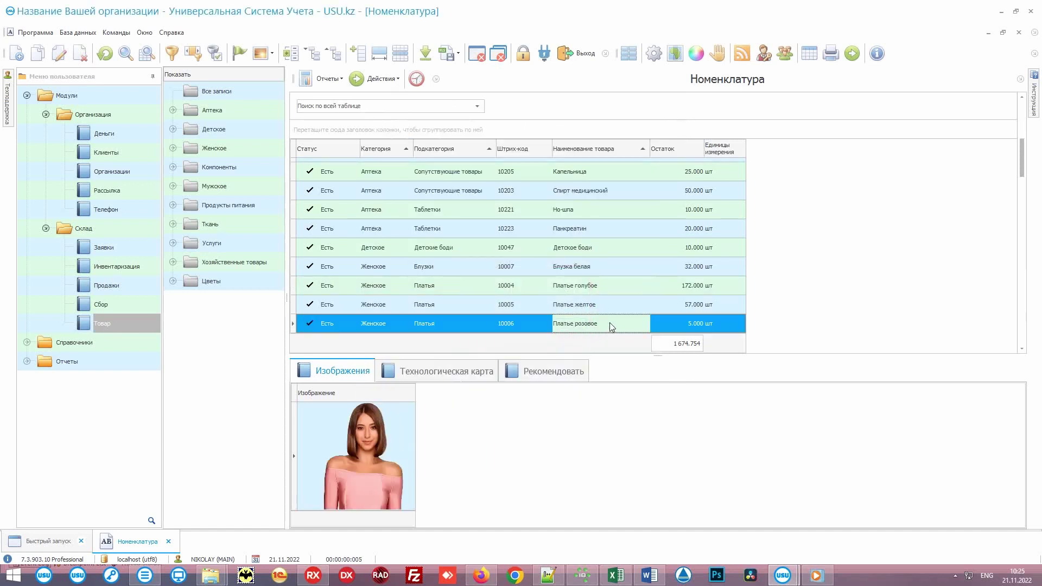
pyautogui.rightClick(618, 323)
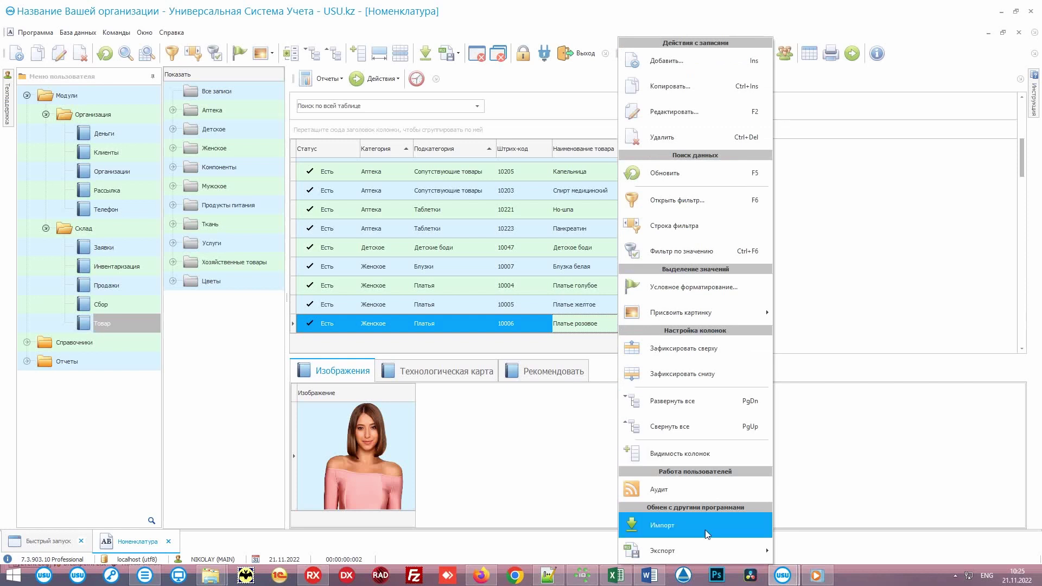
pyautogui.moveTo(701, 551)
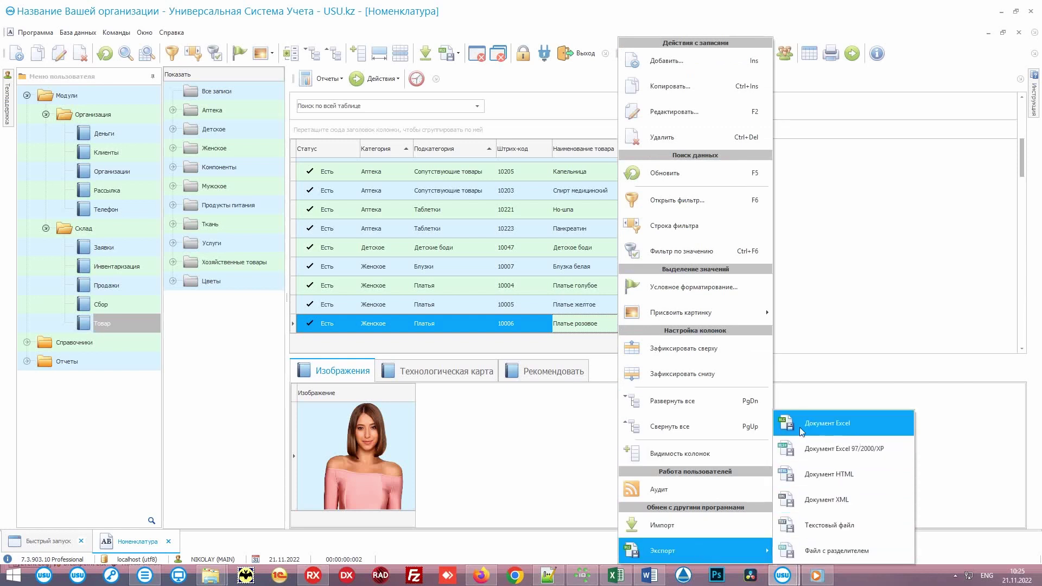
pyautogui.click(875, 424)
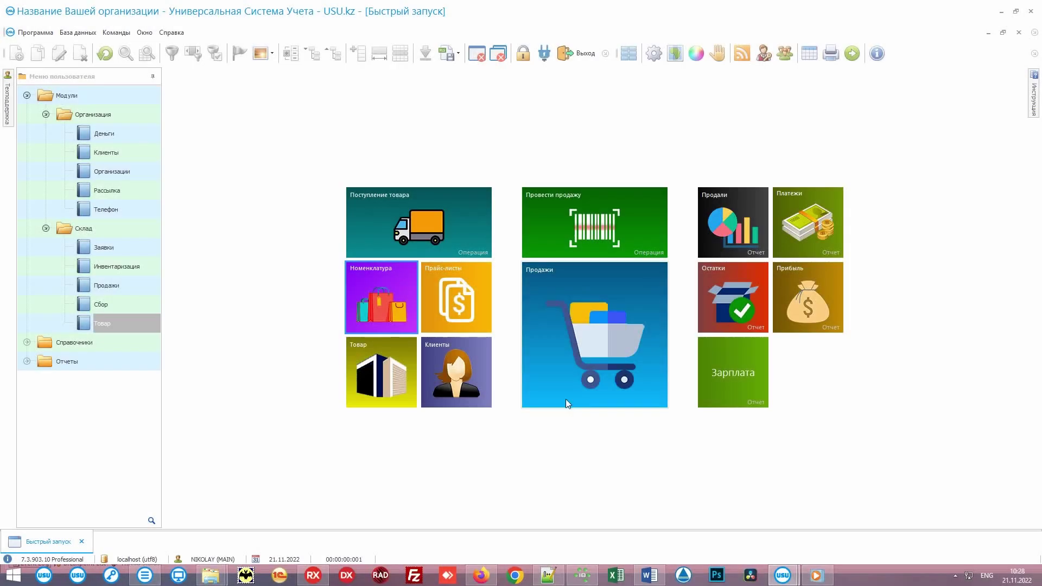
# Open Продажи from the quick launch window and filter the list to sales whose Дата доставки is not empty.
pyautogui.click(556, 354)
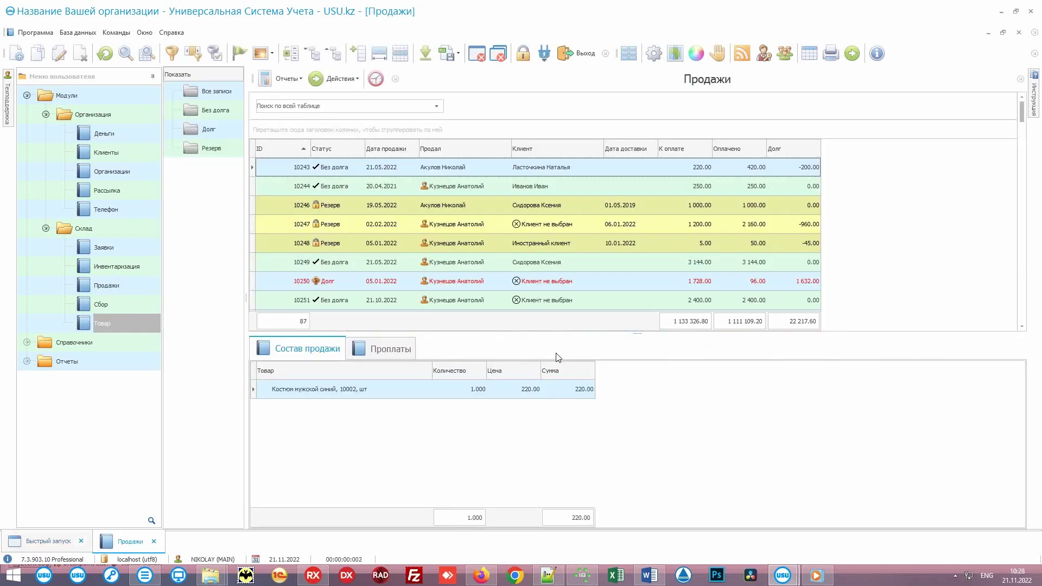
pyautogui.click(649, 148)
pyautogui.click(633, 208)
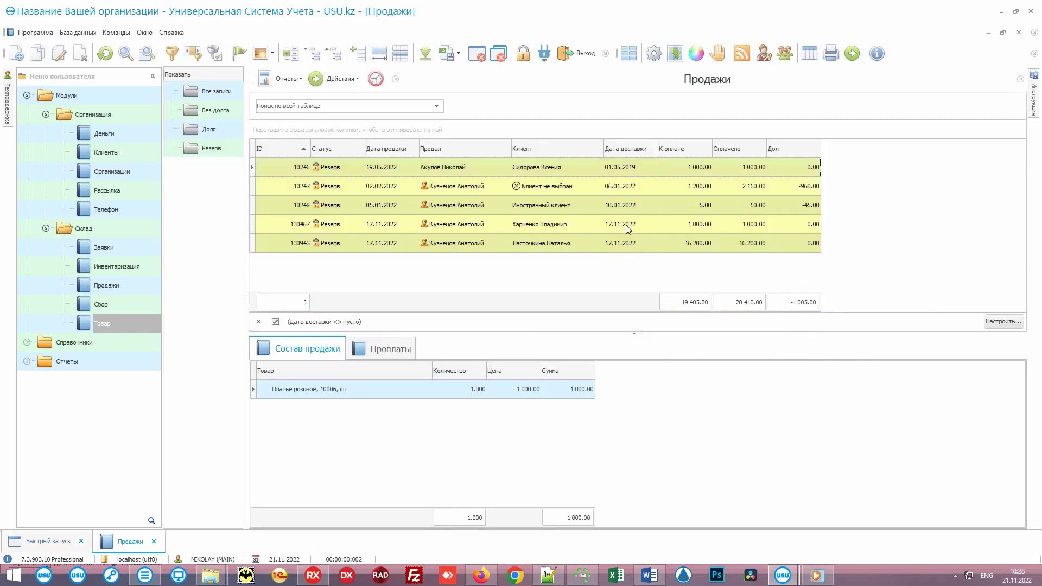
# Generate the Список на доставку report for the delivery date 17.11.2022 from the matching reserved sale.
pyautogui.click(647, 224)
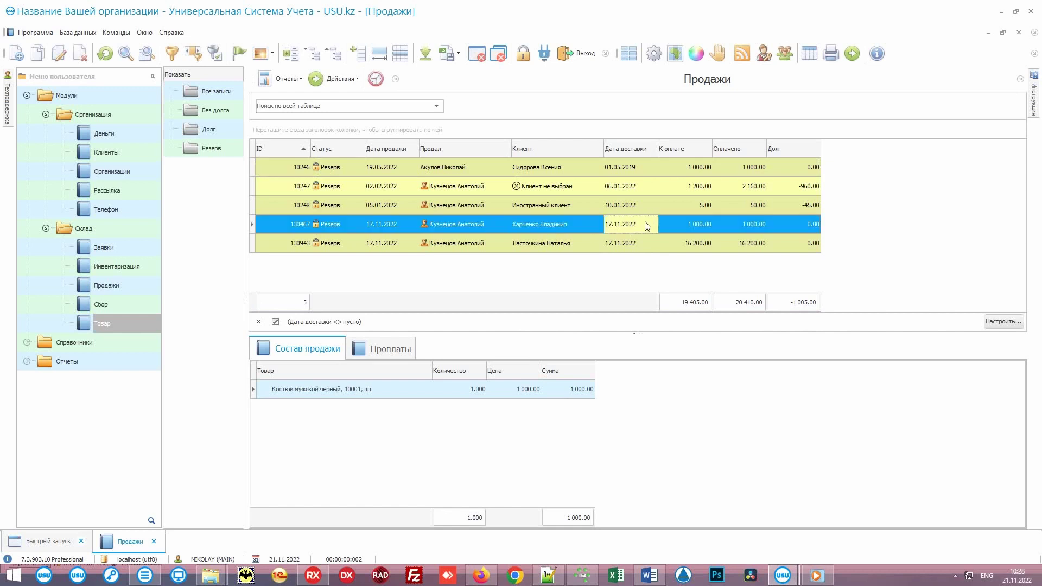
pyautogui.click(283, 78)
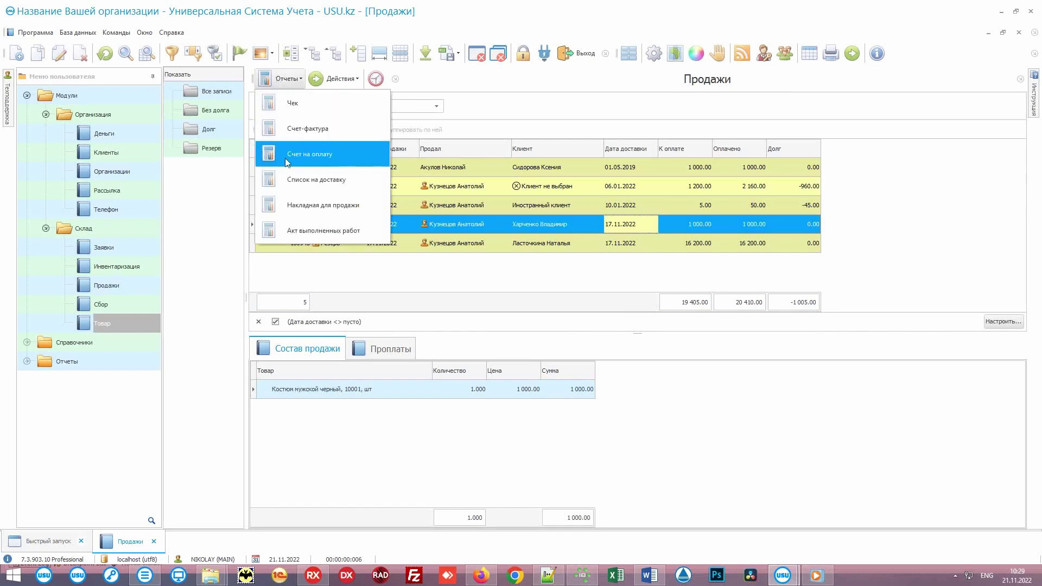
pyautogui.click(361, 178)
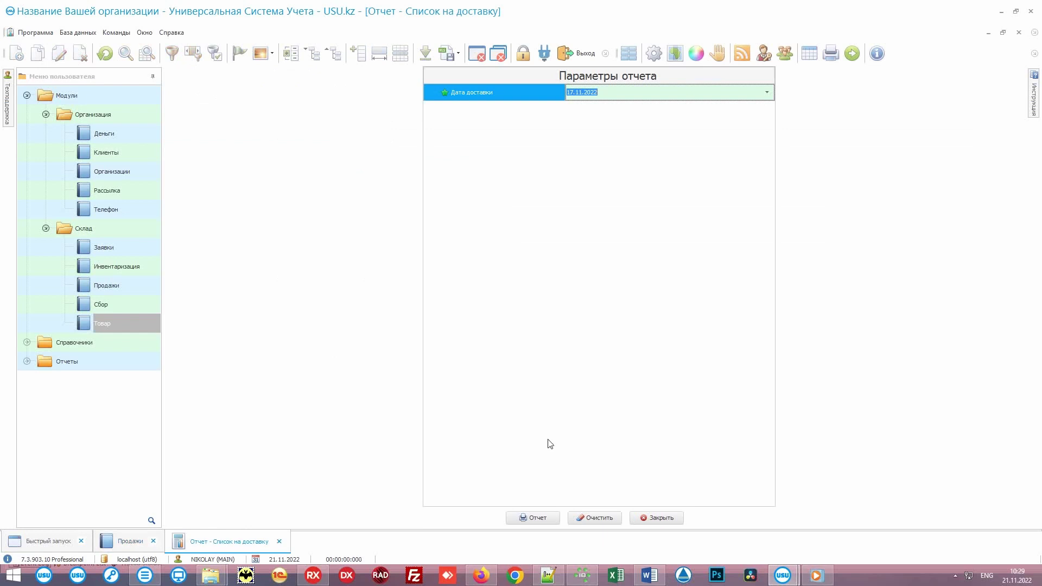
pyautogui.click(548, 516)
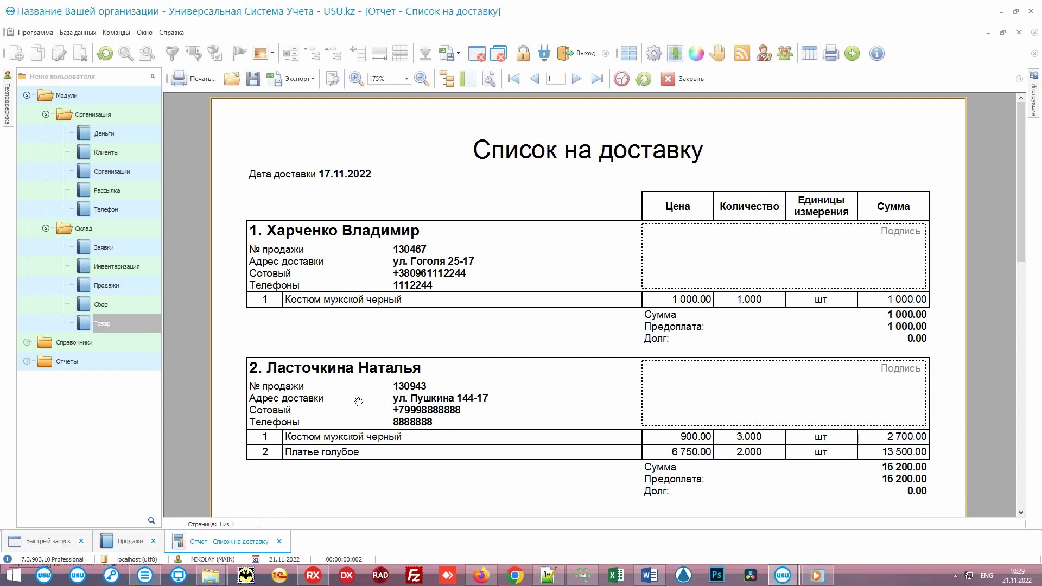
# Open the map and examine the details of the Заказы markers around Москва.
pyautogui.click(676, 54)
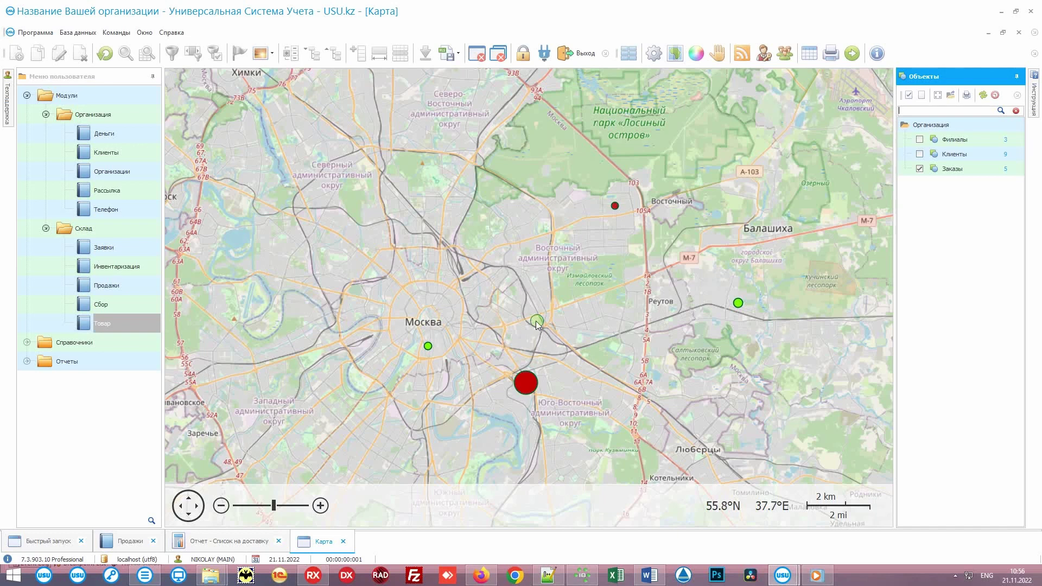
pyautogui.moveTo(537, 325)
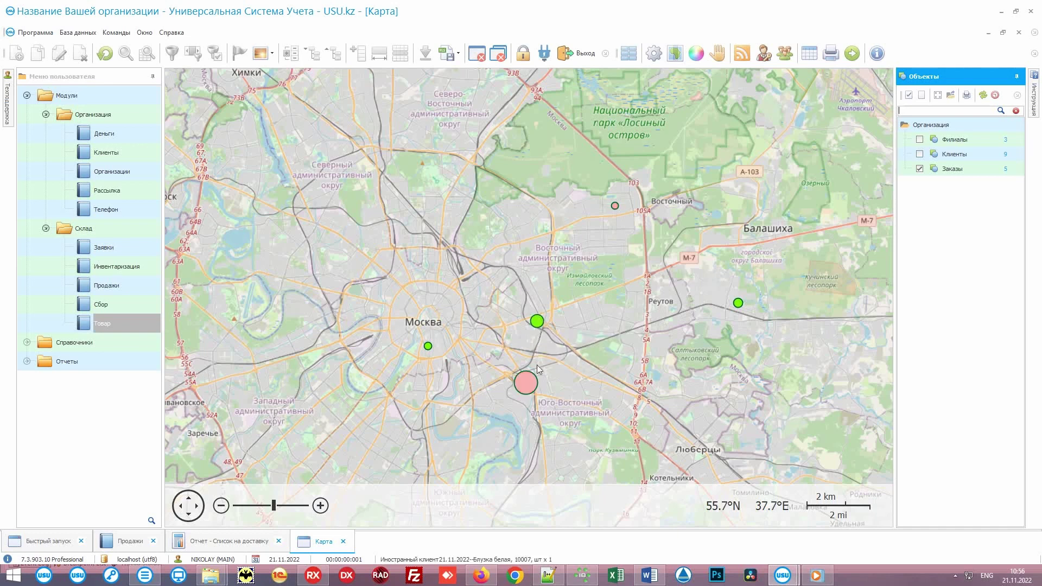
pyautogui.moveTo(533, 380)
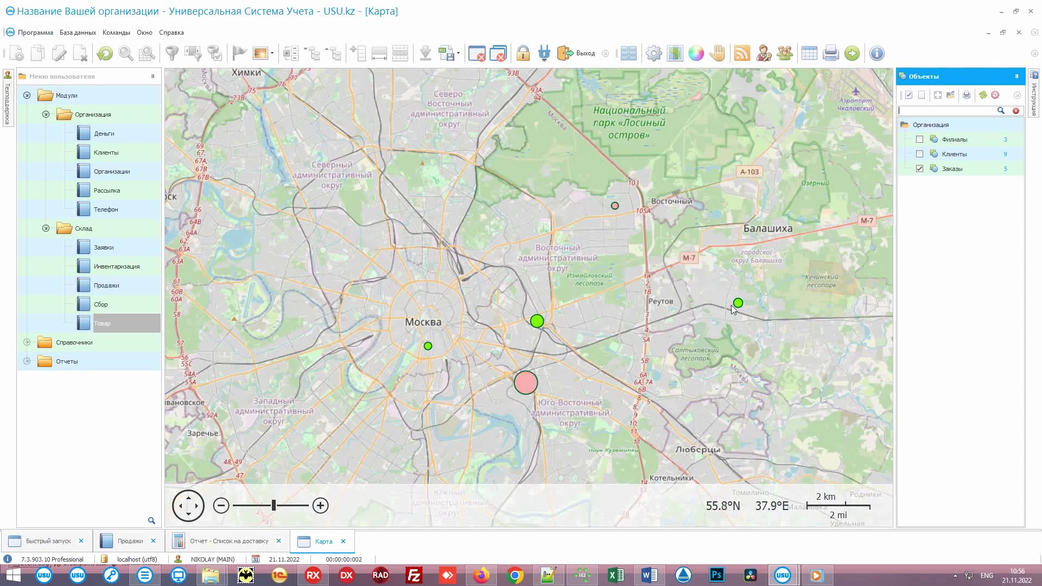
pyautogui.moveTo(737, 306)
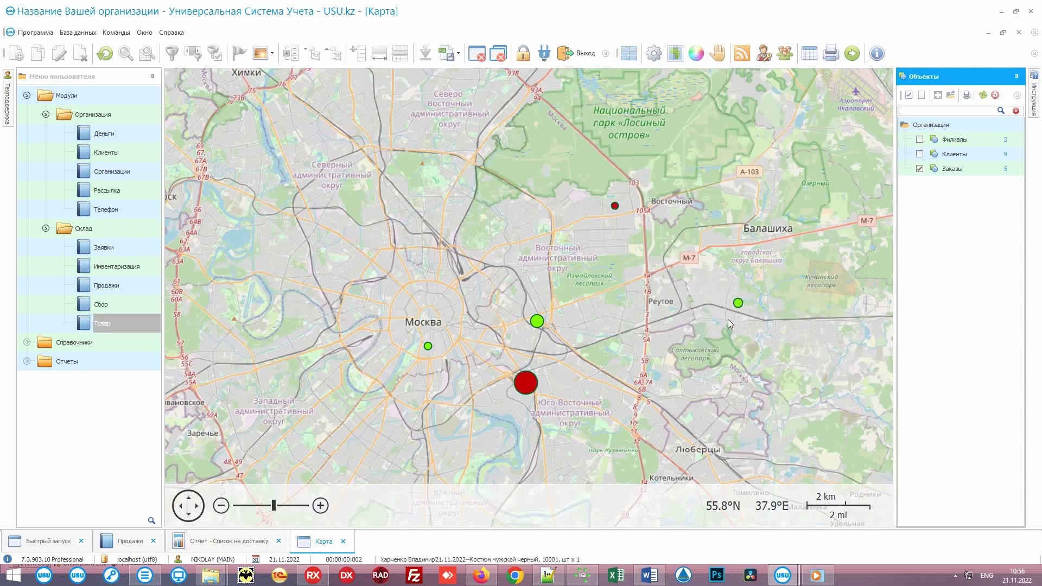
pyautogui.click(728, 319)
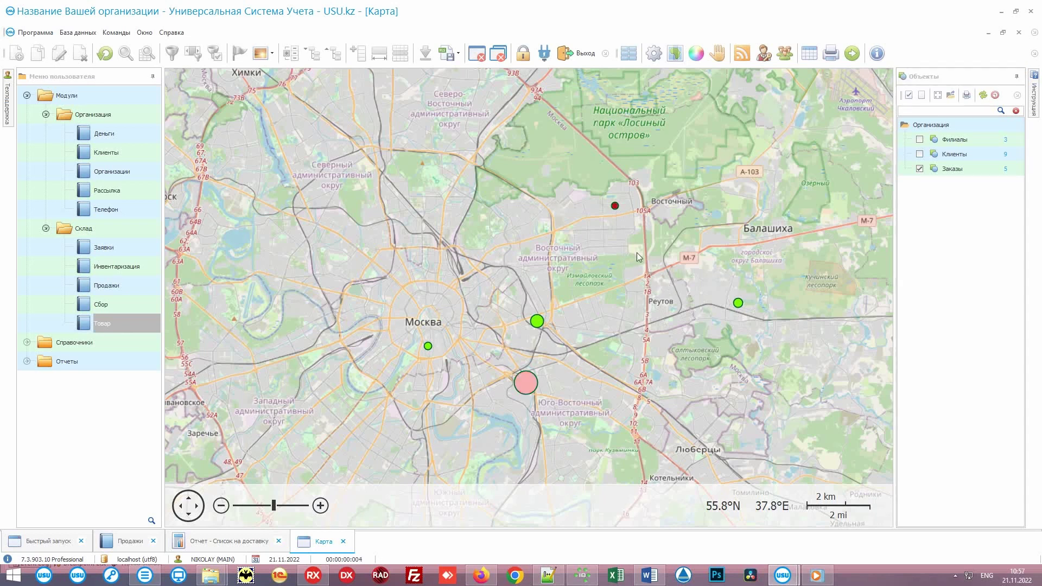
pyautogui.moveTo(615, 209)
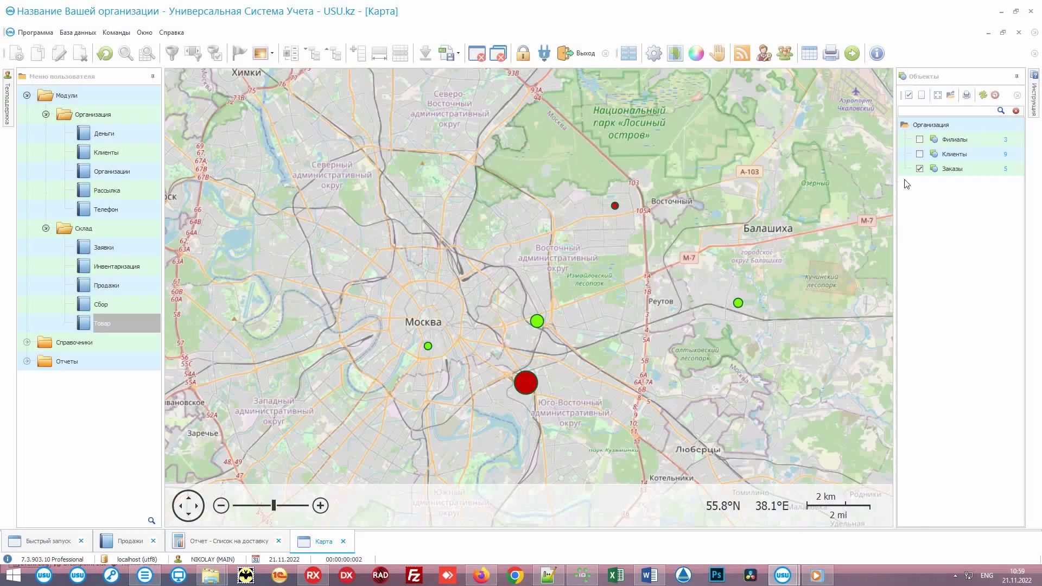
# Hide the Заказы objects on the map and show the Клиенты and Филиалы objects instead.
pyautogui.click(920, 168)
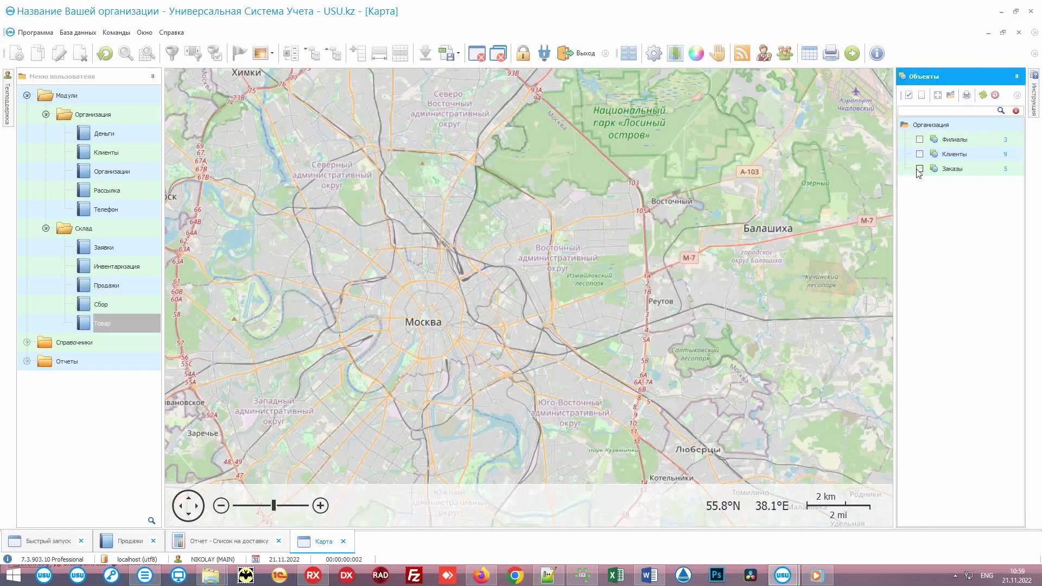
pyautogui.click(920, 154)
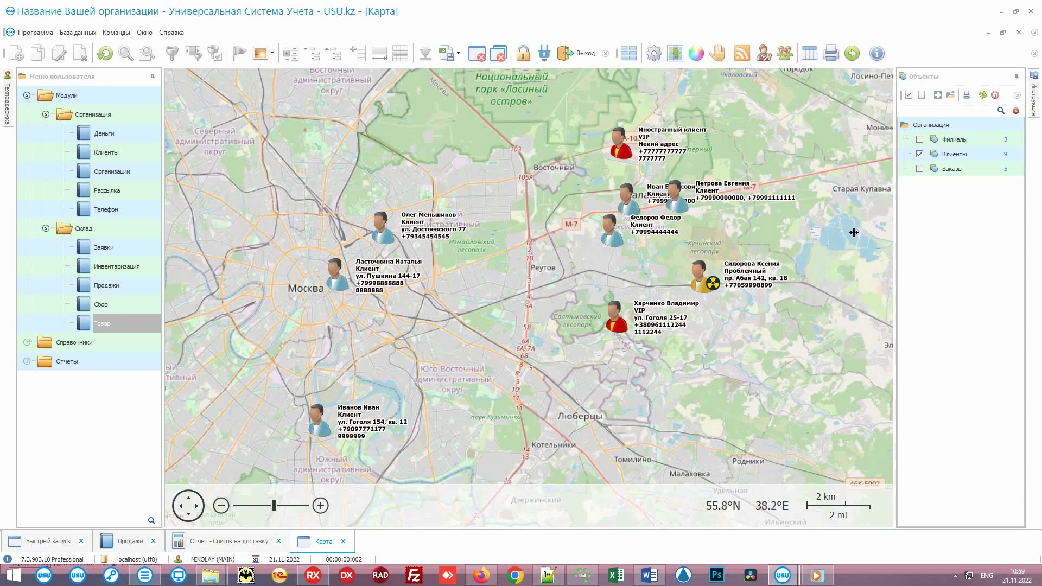
pyautogui.click(920, 140)
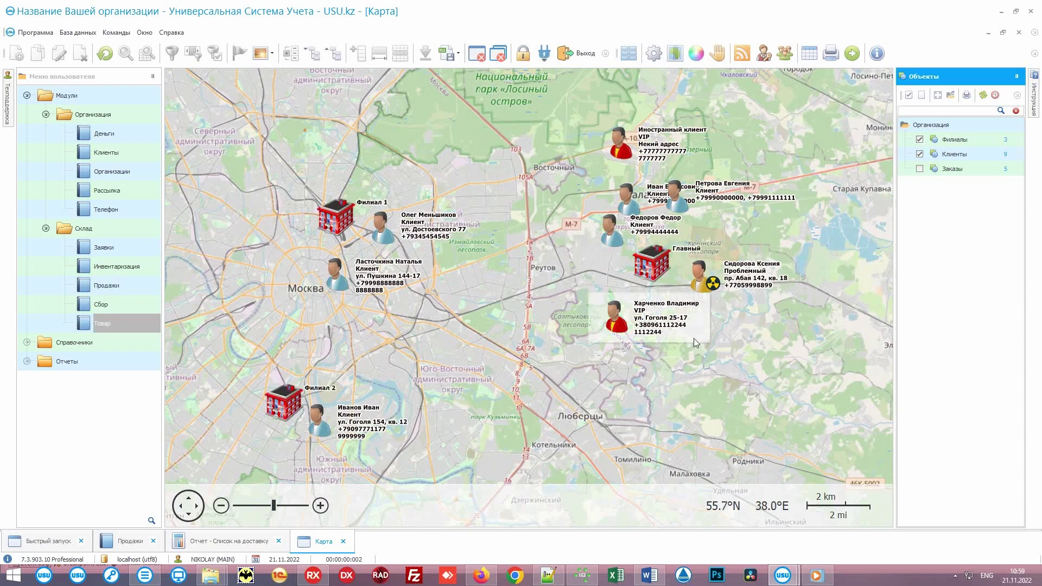